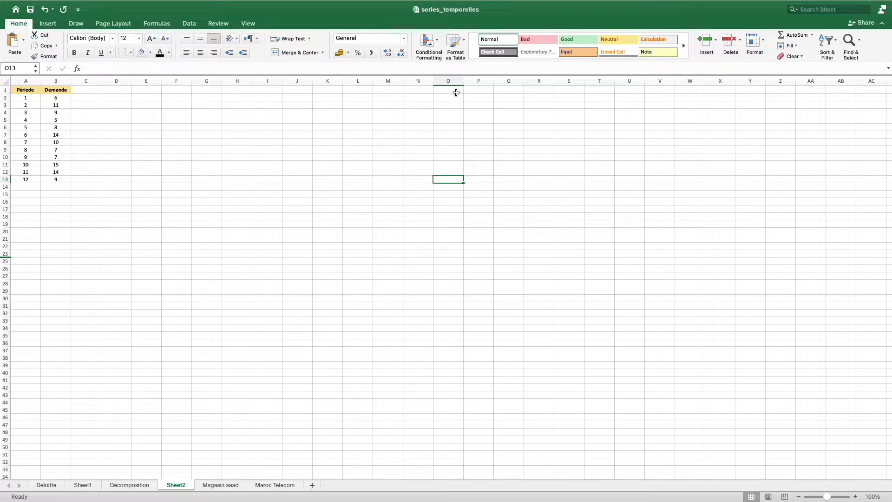
Step: Insert a line chart from the Période and Demande data in A1:B13 and remove the Période series from it
left_click_drag(29, 91, 58, 179)
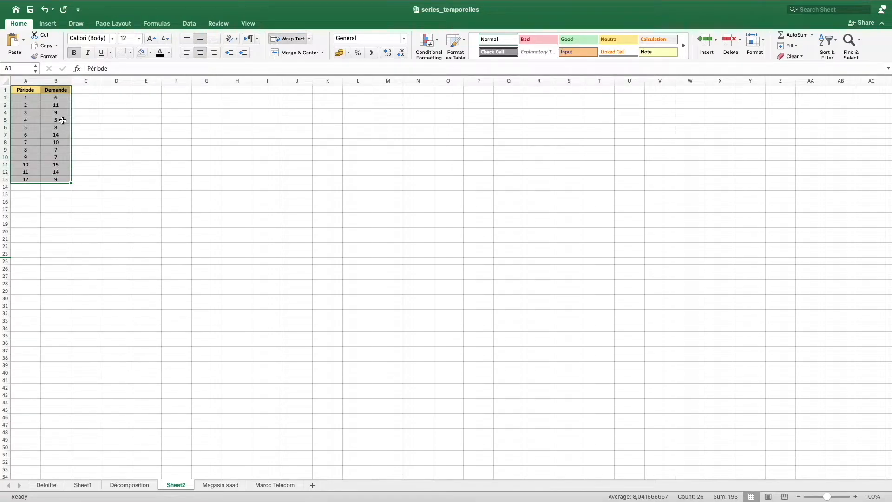
left_click(47, 23)
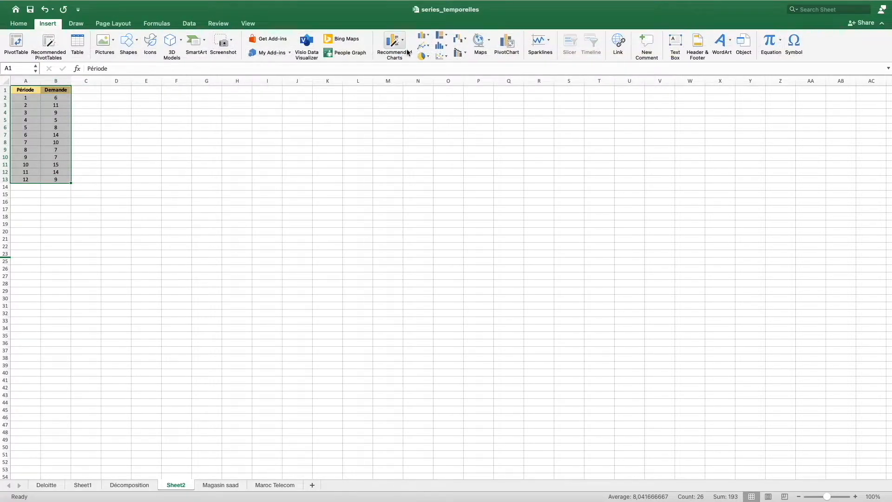
left_click(420, 46)
left_click(439, 88)
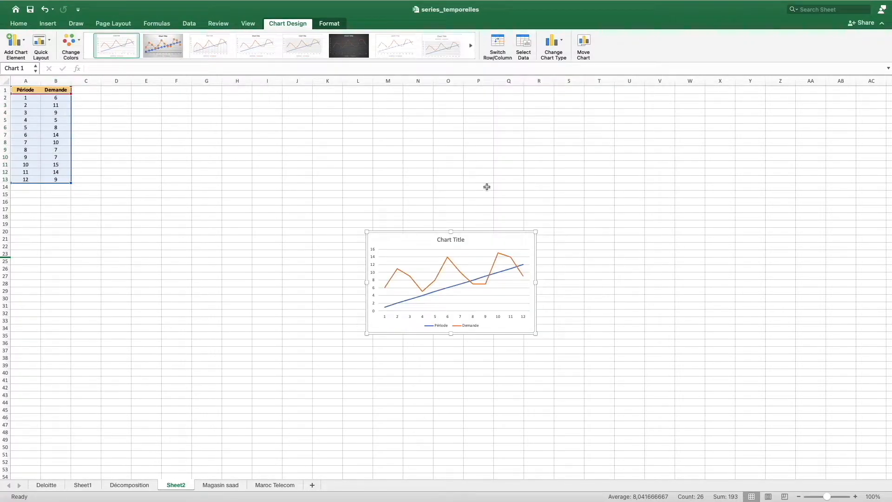
left_click(511, 268)
key("Delete")
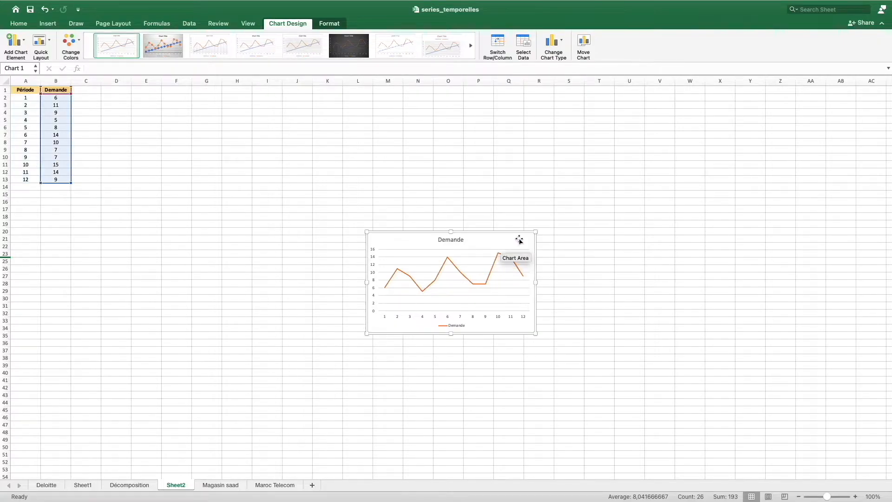
Step: Enlarge the Demande line chart to examine its peaks at periods 2 and 6, and delete the chart
left_click_drag(535, 232, 540, 151)
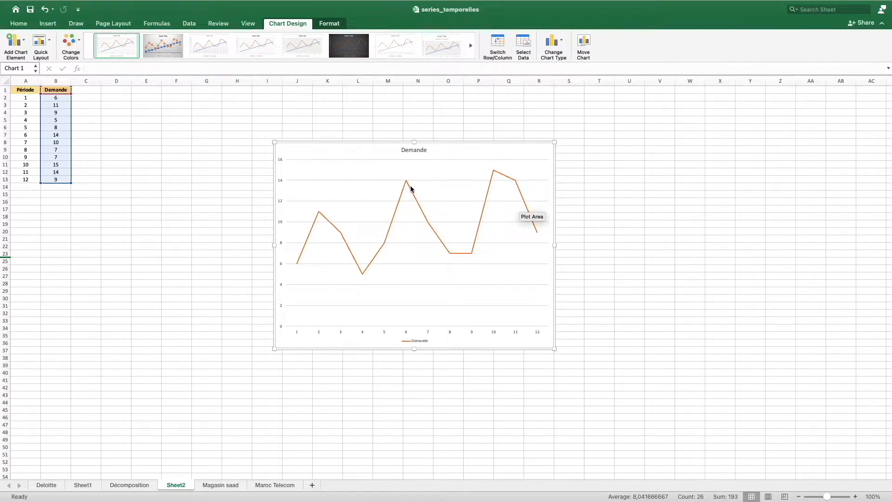
mouse_move(406, 181)
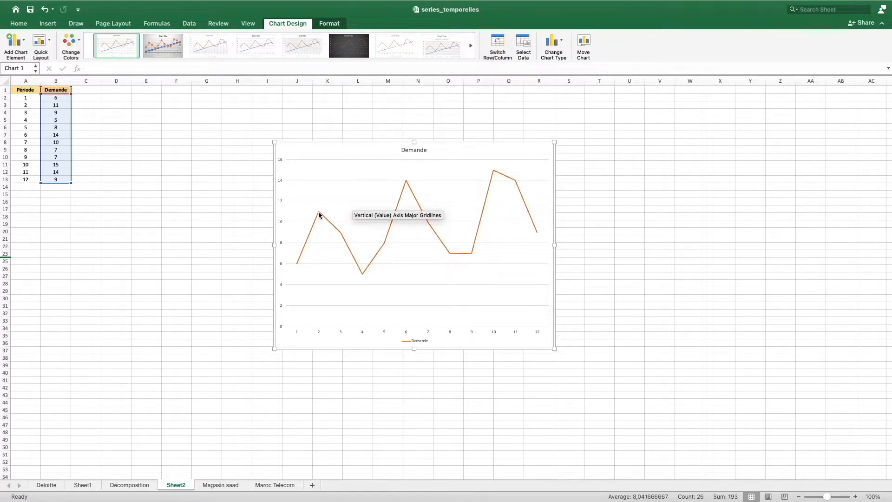
mouse_move(318, 213)
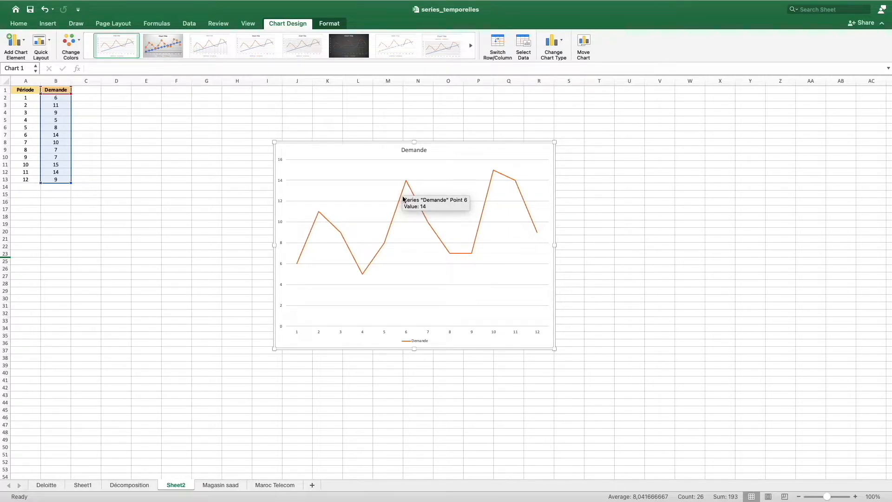
left_click(353, 152)
key("Delete")
Step: Extend the Période column by entering periods 13, 14, 15 and 16 in cells A14 to A17
left_click(25, 186)
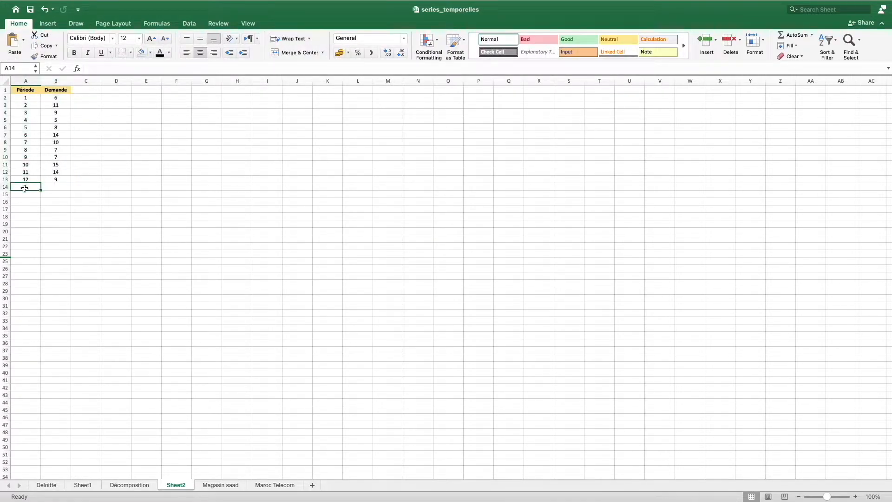
type("13")
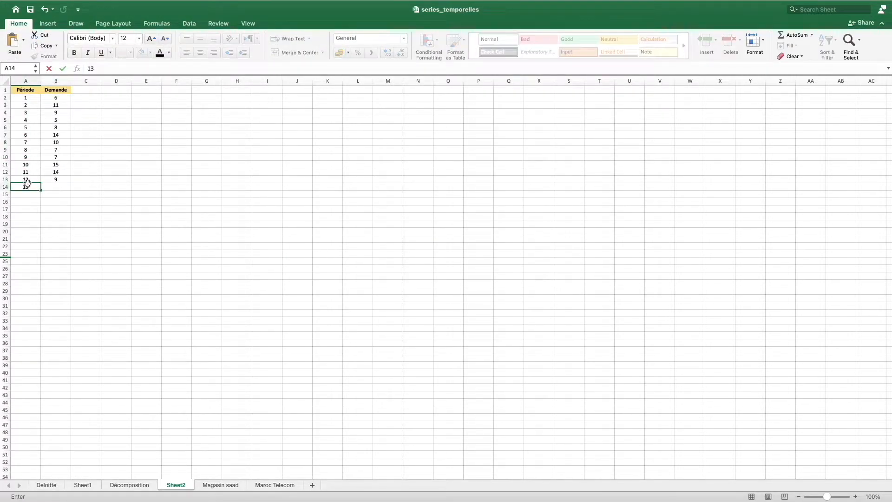
left_click(30, 198)
type("14")
key("Return")
type("15")
key("Return")
type("16")
key("Return")
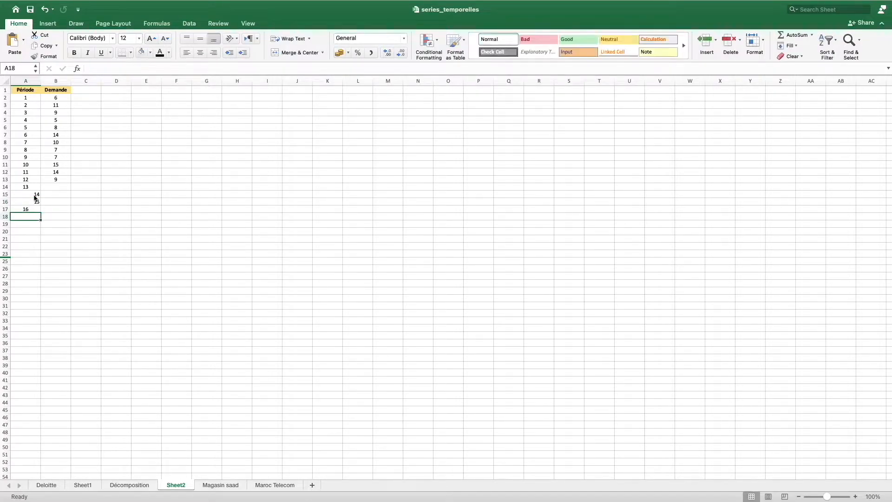
Step: Centre the added period numbers in cells A14:A17 horizontally
left_click_drag(29, 187, 32, 209)
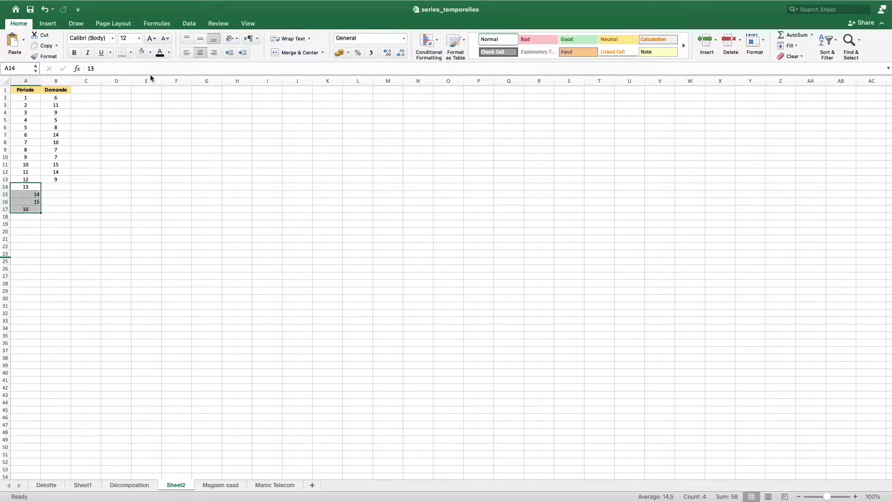
left_click(199, 52)
left_click(199, 52)
left_click(81, 217)
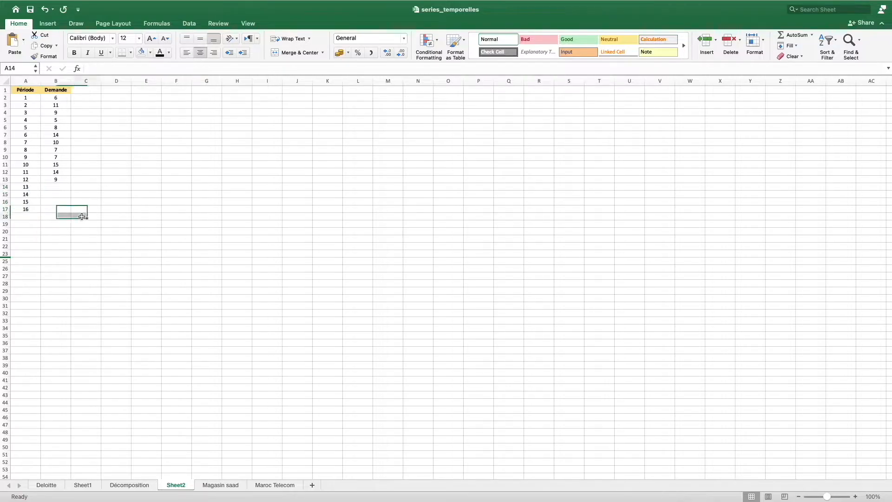
Step: Examine the first periods in the Période column and the added periods 13 to 16 in A14:A17
left_click_drag(32, 181, 32, 172)
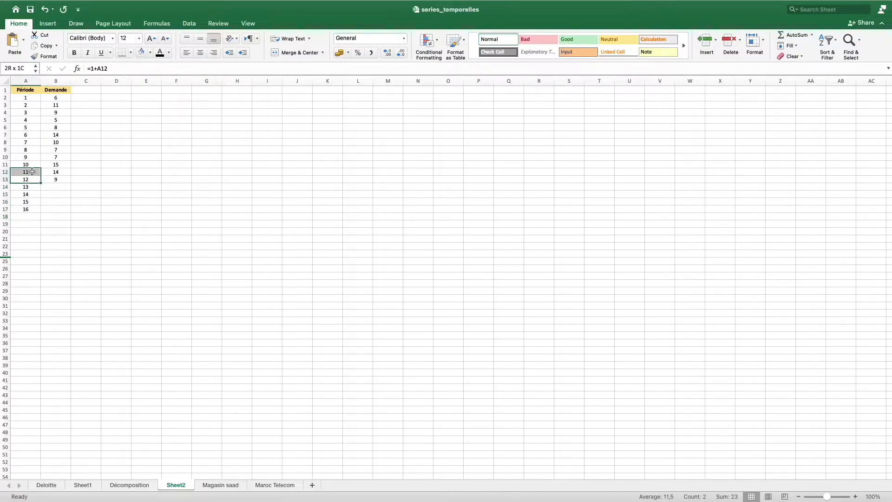
mouse_move(27, 99)
left_mouse_down()
mouse_move(51, 120)
mouse_move(33, 113)
left_mouse_up()
left_click(34, 107)
key("Escape")
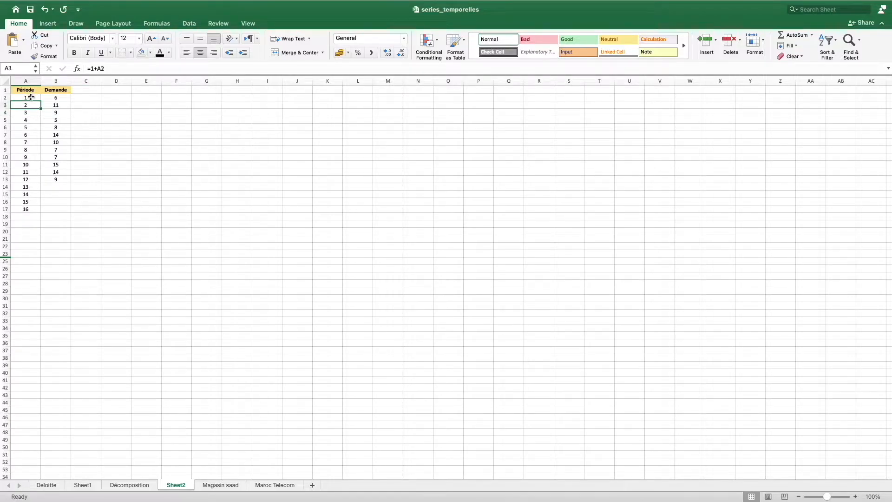
left_click_drag(28, 187, 28, 211)
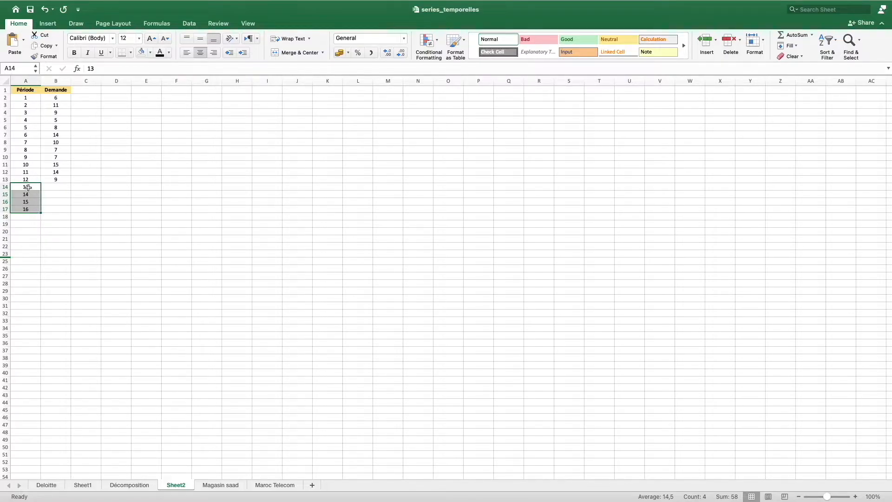
left_click(28, 186)
left_click(28, 194)
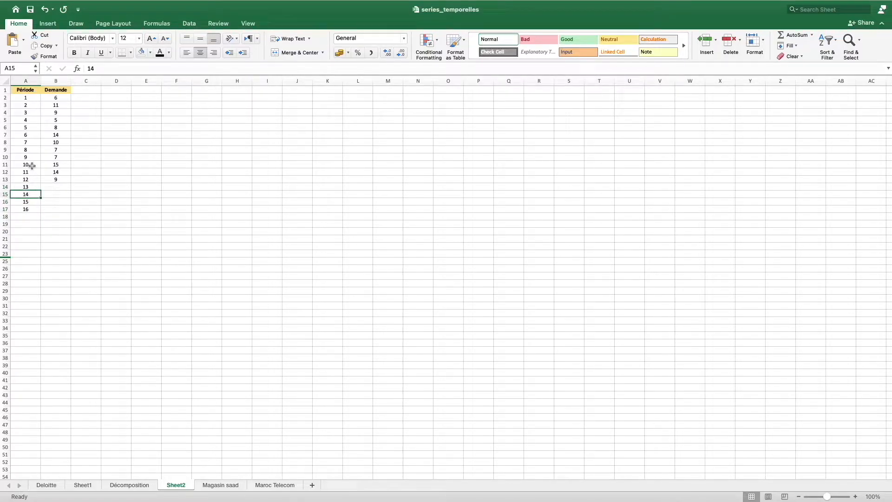
left_click(32, 100)
left_click(32, 106)
left_click(33, 111)
left_click(32, 125)
left_click_drag(26, 189, 28, 210)
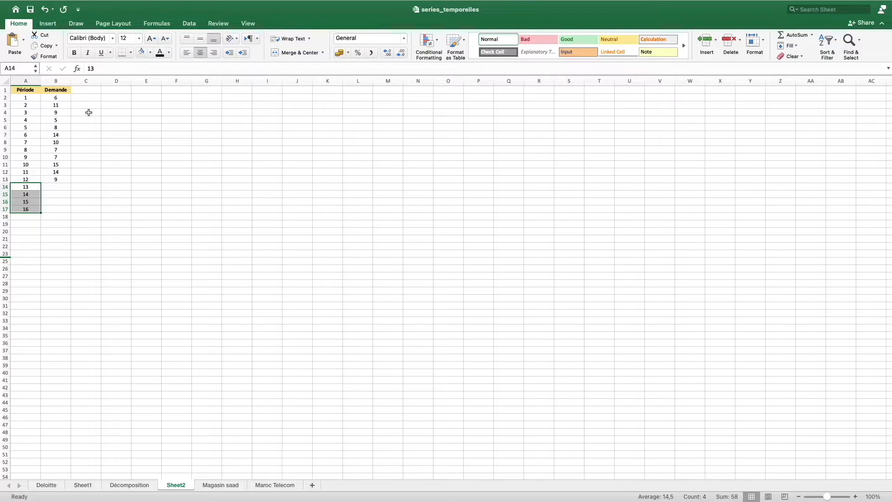
Step: Enter the header MMC in cell C1, next to the Demande header
left_click(101, 90)
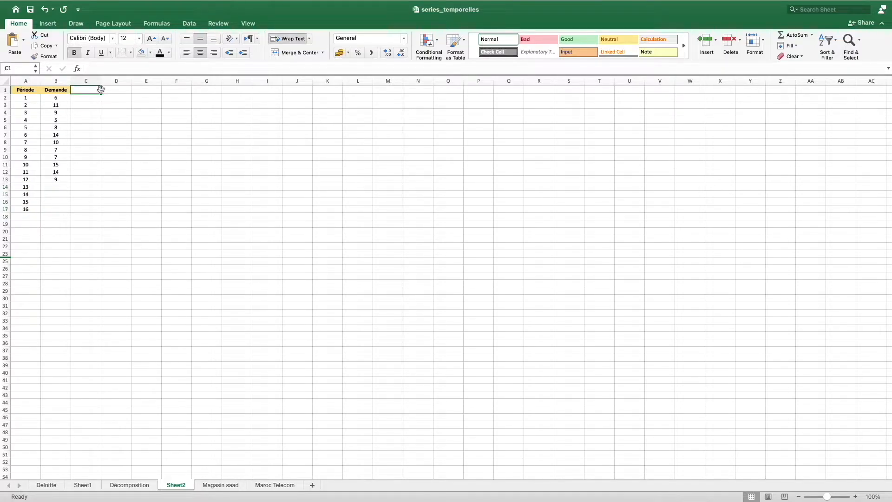
type("MMC")
left_click(114, 112)
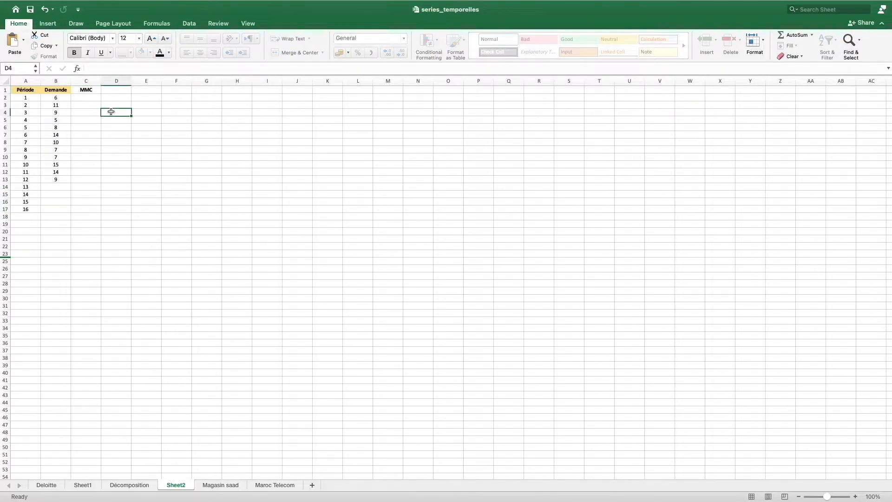
left_click(57, 90)
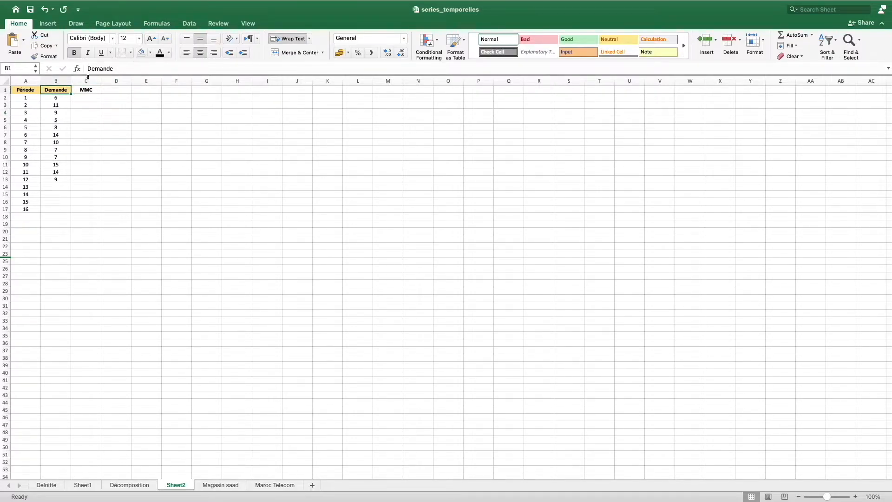
left_click(37, 58)
left_click_drag(86, 91, 125, 97)
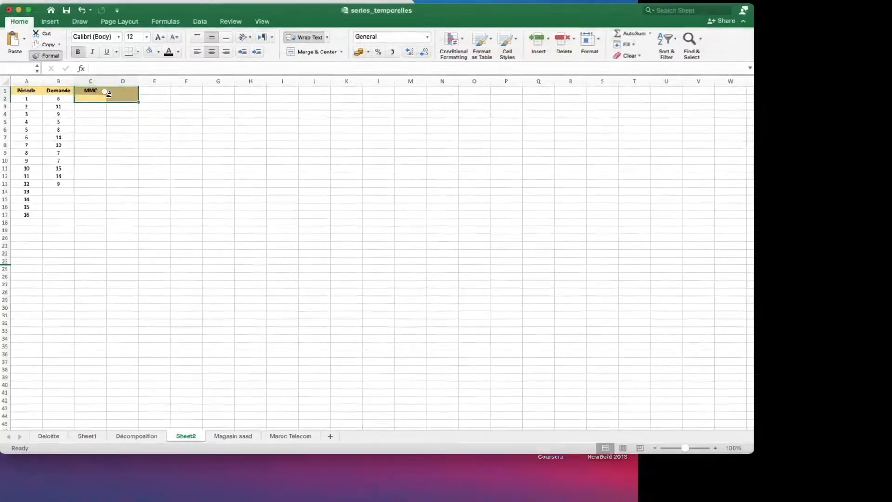
left_click(27, 10)
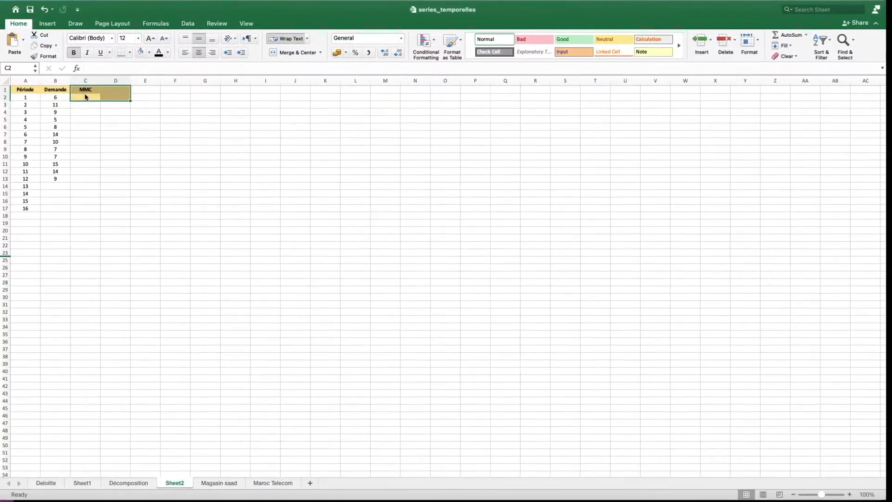
key("super+z")
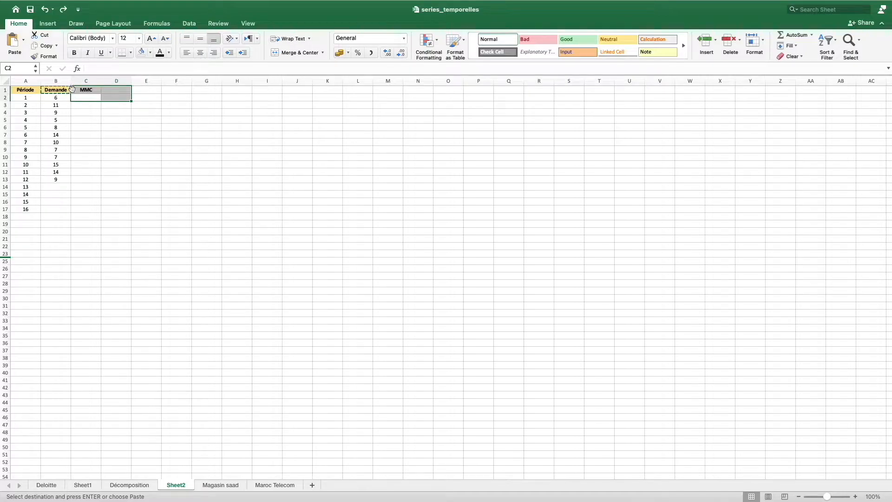
left_click(42, 56)
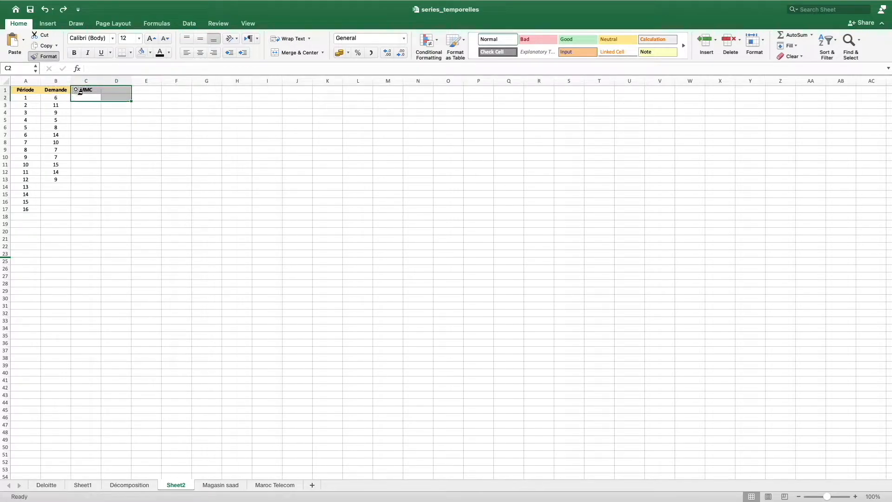
left_click(78, 91)
Step: Copy the formatting of the Demande header in B1 onto the header cells C1:E1
left_click(53, 86)
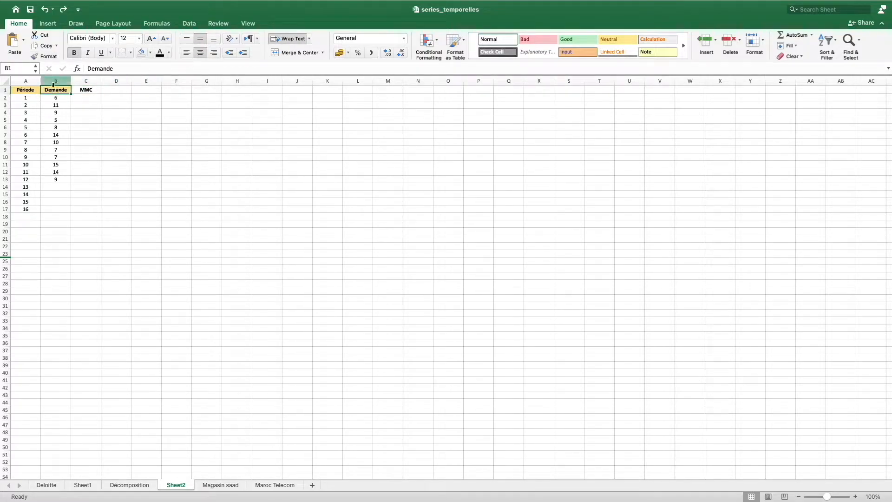
left_click(46, 54)
left_click_drag(84, 89, 139, 90)
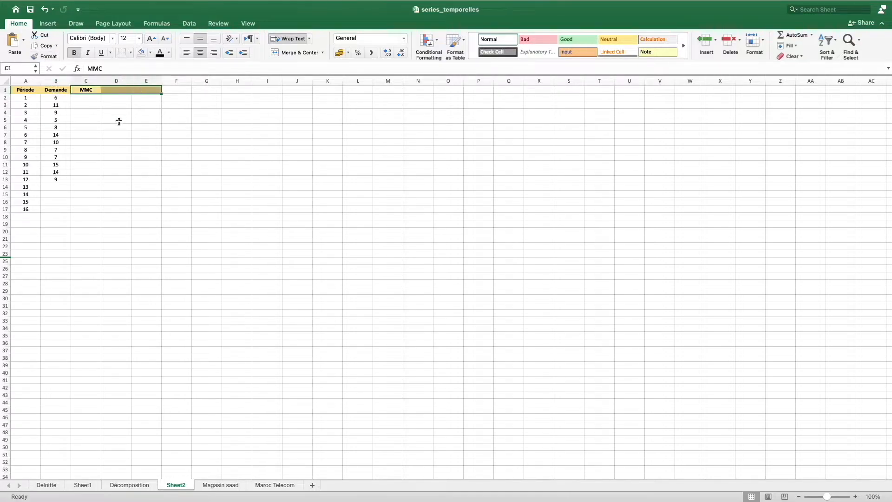
left_click(91, 97)
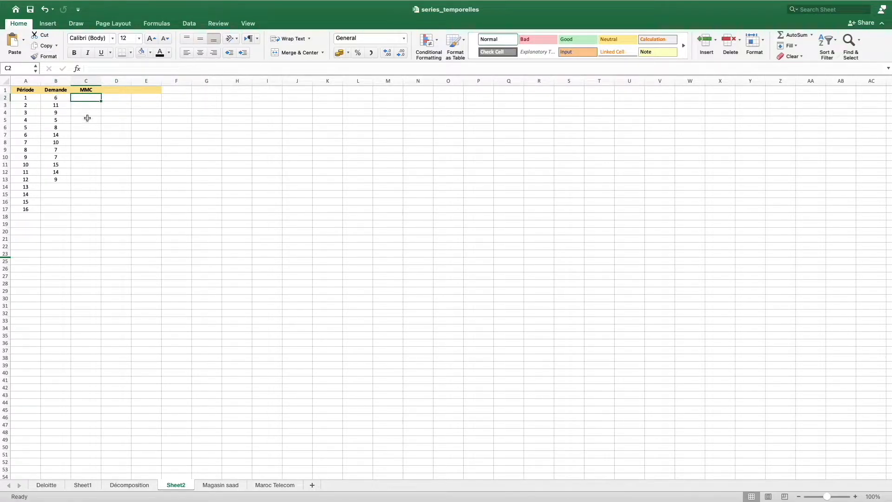
Step: Examine periods 1 to 5 to see which demand values surround period 3 for the MMC calculation
left_click_drag(39, 98, 37, 119)
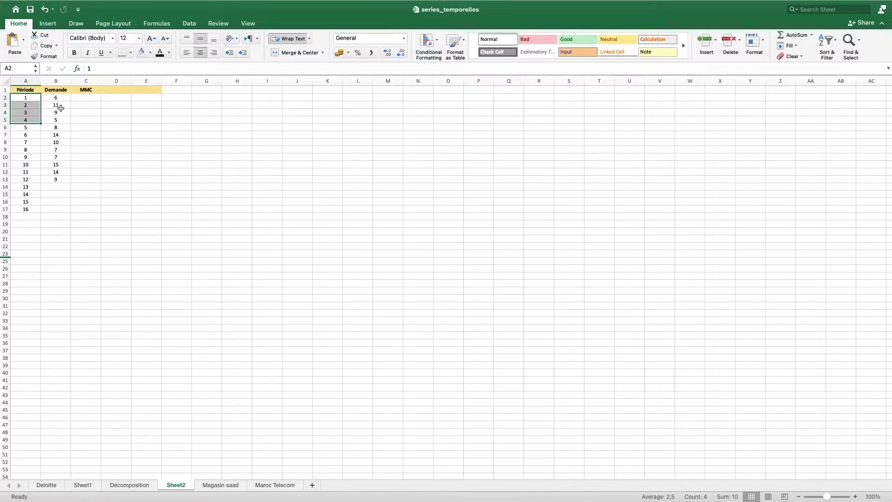
left_click(34, 99)
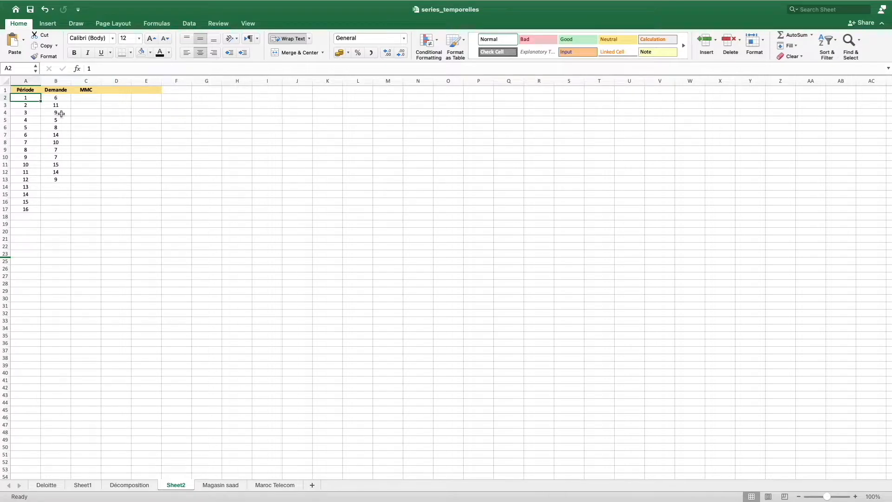
left_click_drag(21, 114, 49, 112)
left_click(29, 104)
left_click(29, 99)
left_click(31, 107)
left_click(32, 119)
left_click(33, 126)
Step: Start the period 3 MMC formula in C4 by summing B2/2, B3, B4, B5 and B6
left_click(78, 112)
type("=")
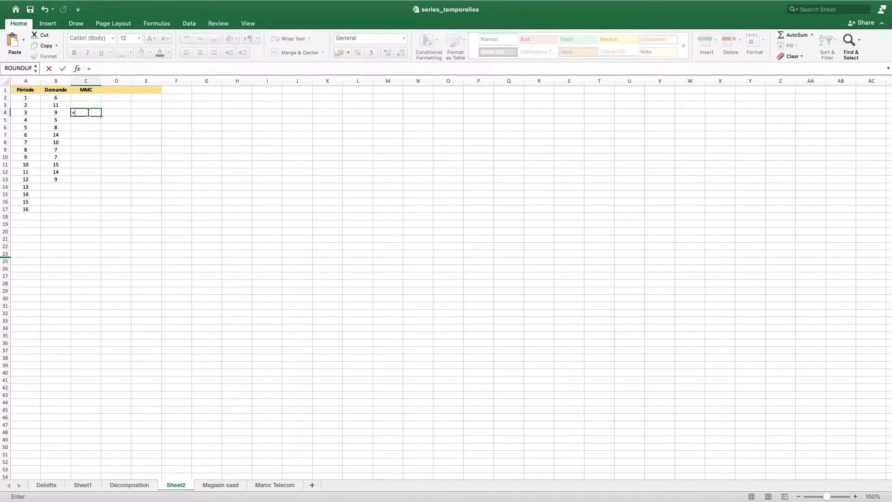
left_click(49, 97)
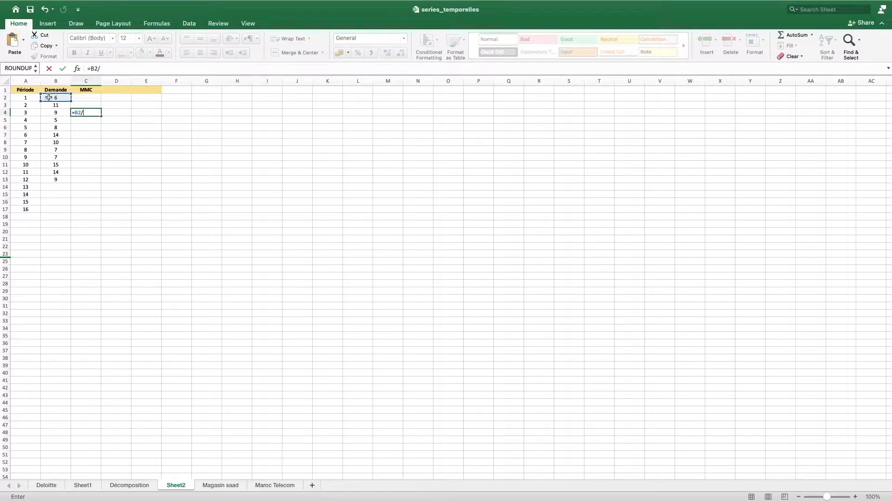
left_click(55, 106)
type("+")
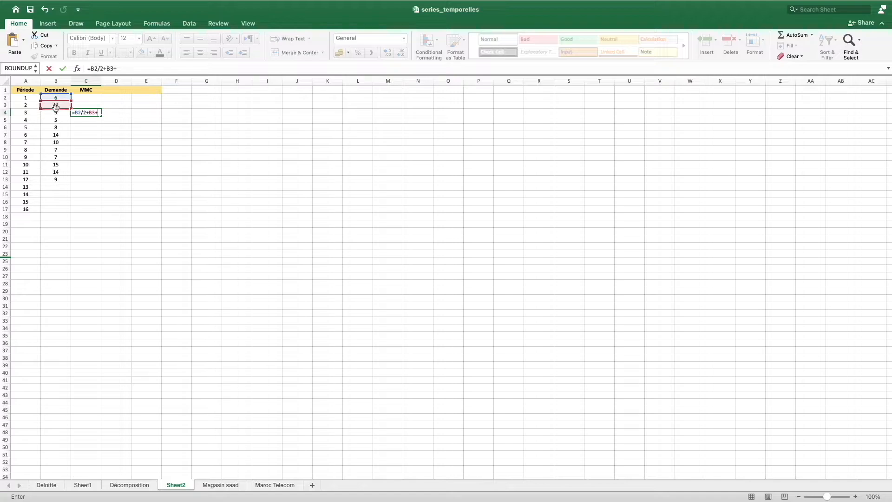
left_click(57, 113)
type("++")
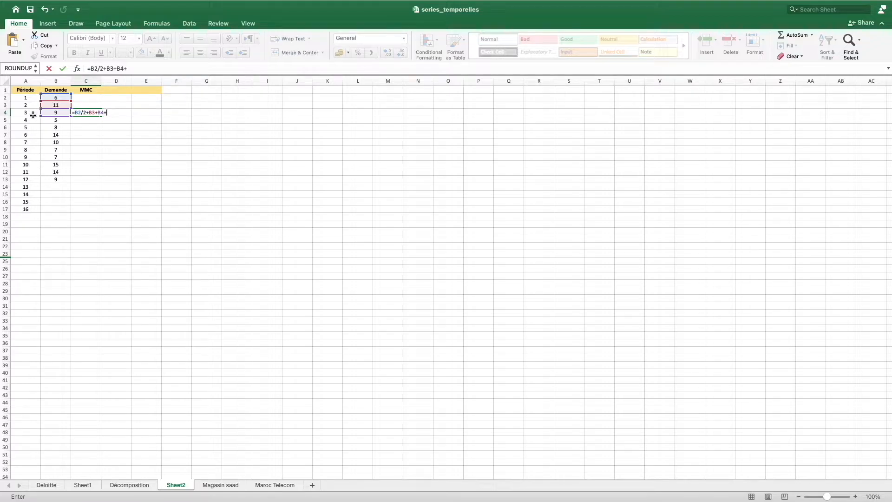
left_click(61, 121)
type("+")
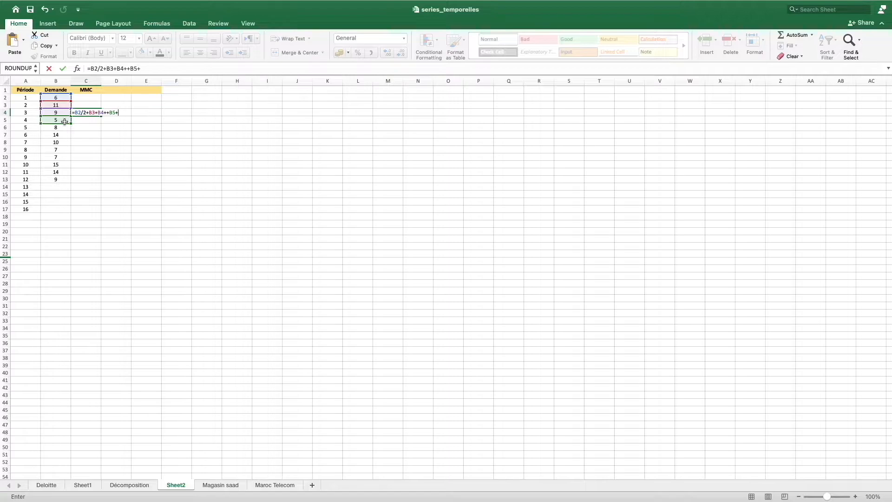
left_click(65, 127)
Step: Complete the C4 formula with parentheses and a division by 4: =((B2/2)+B3+B4+B5+(B6/2))/4
left_click(73, 113)
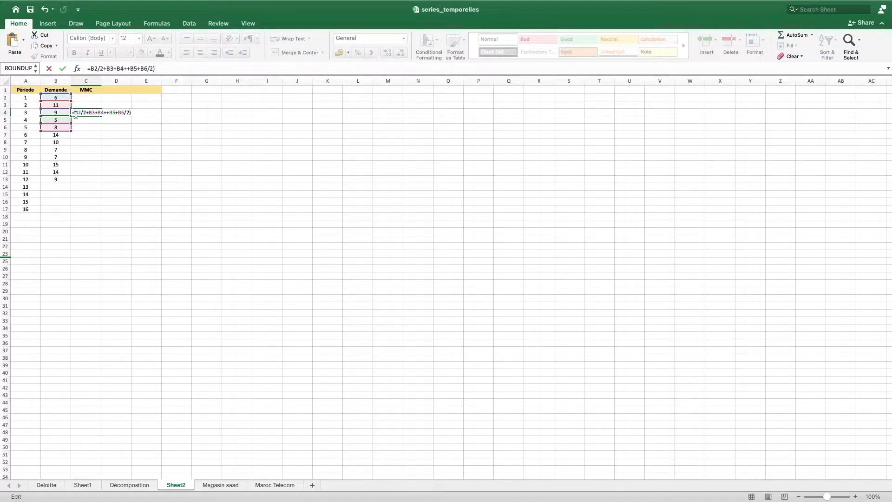
type("(")
left_click(87, 112)
type(")")
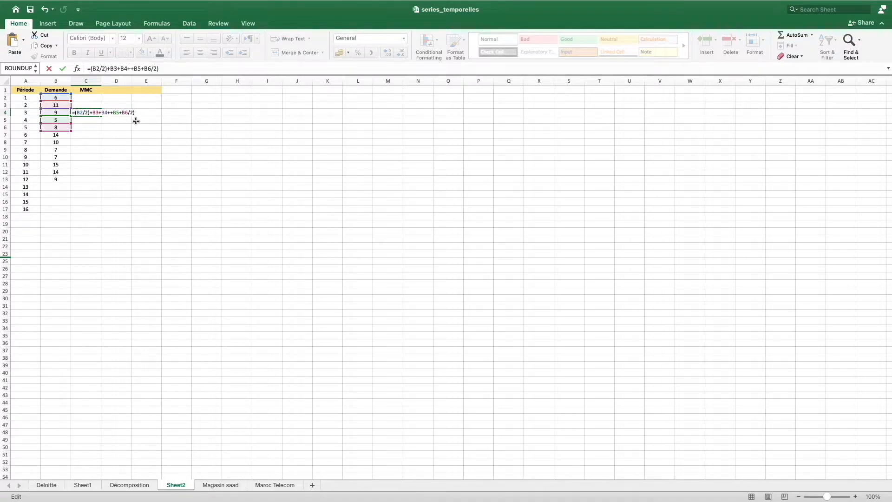
type("(")
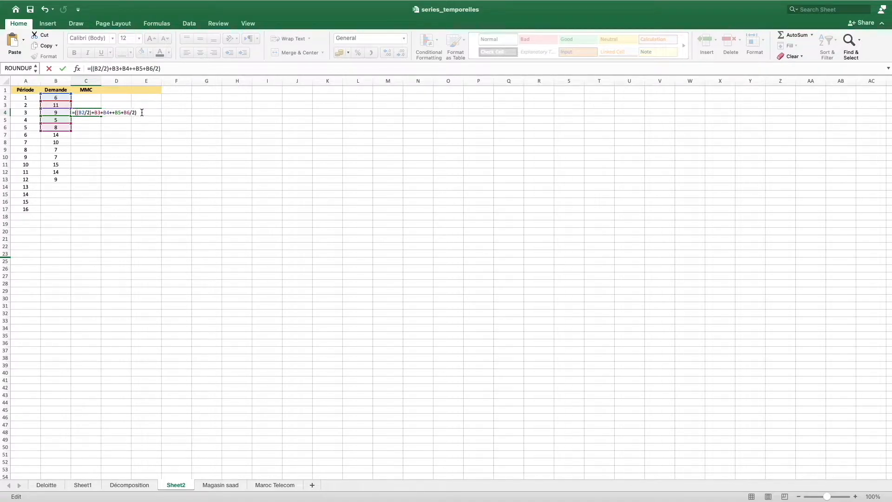
left_click(125, 112)
type("(")
key("BackSpace")
key("Return")
Step: Fill the MMC formula from C4 down to C11 and centre the values horizontally
left_click(98, 113)
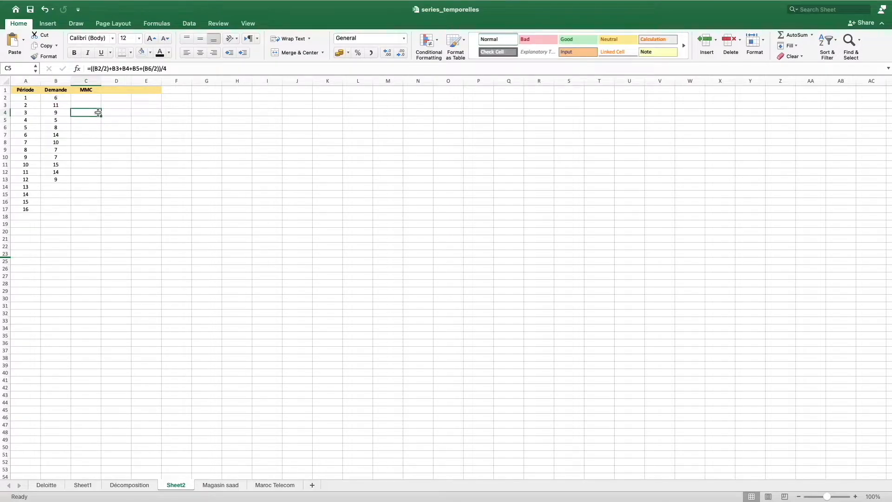
left_click_drag(102, 117, 101, 168)
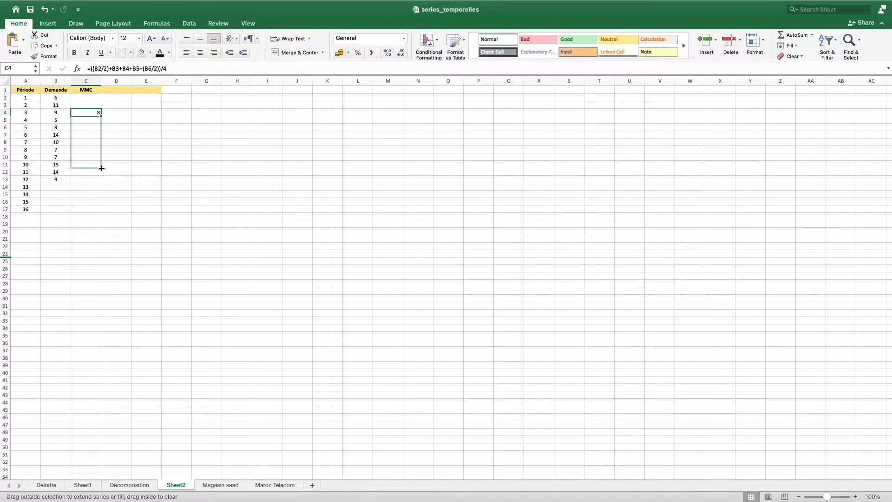
left_click_drag(102, 168, 102, 169)
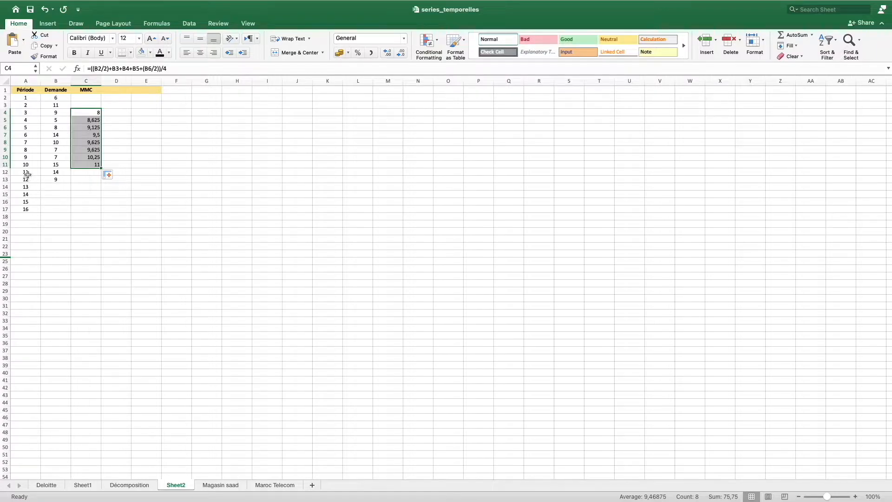
left_click_drag(92, 112, 96, 165)
left_click(200, 52)
Step: Enter the header Ratio in D1, next to the MMC header
left_click(107, 88)
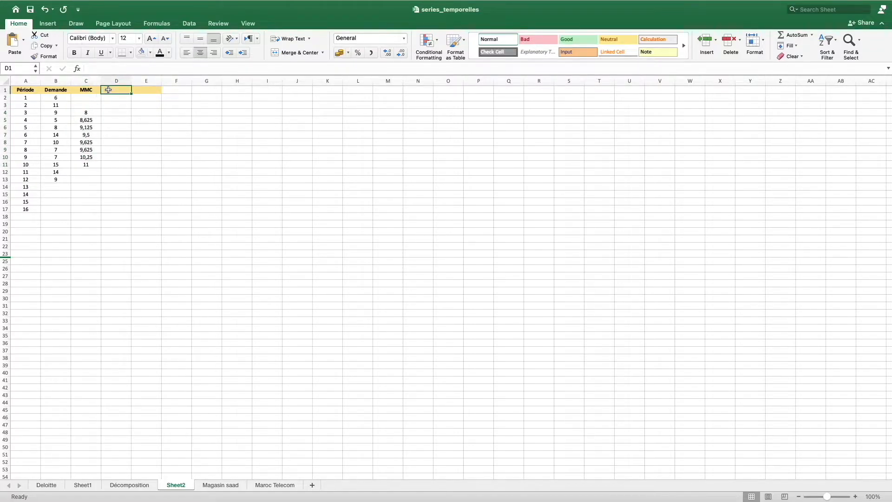
type("Ratio")
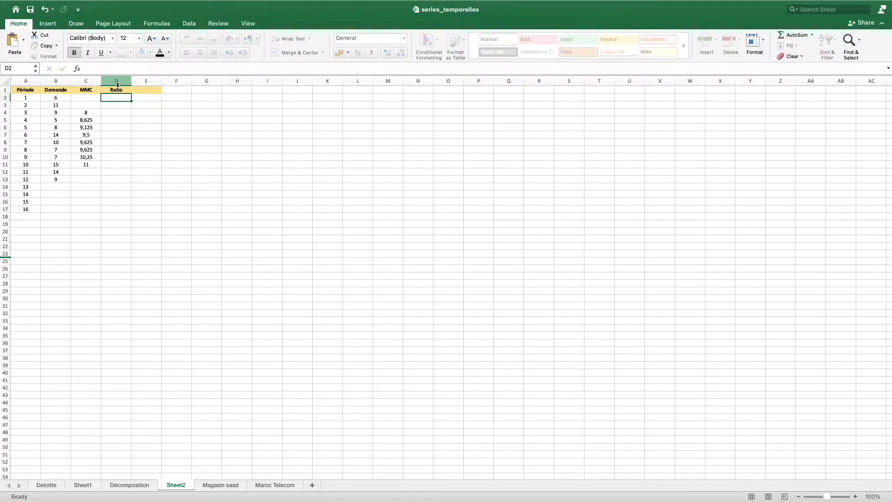
key("Return")
left_click(117, 114)
type("=")
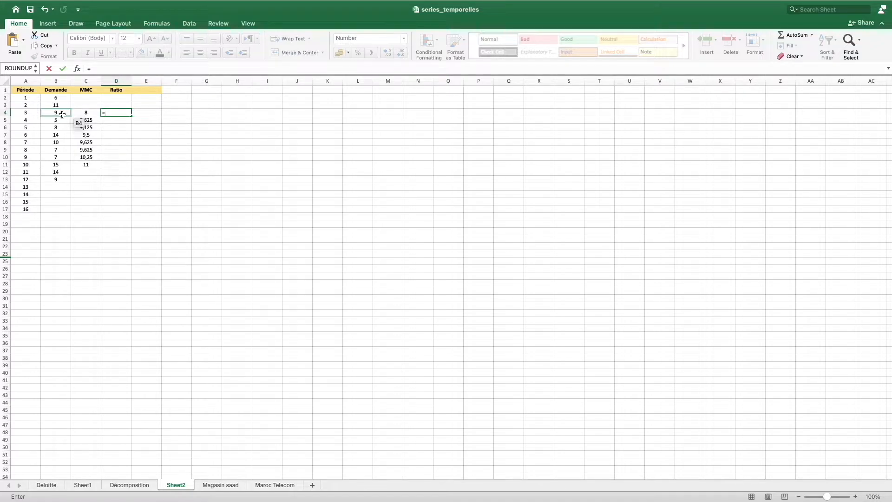
left_click(82, 26)
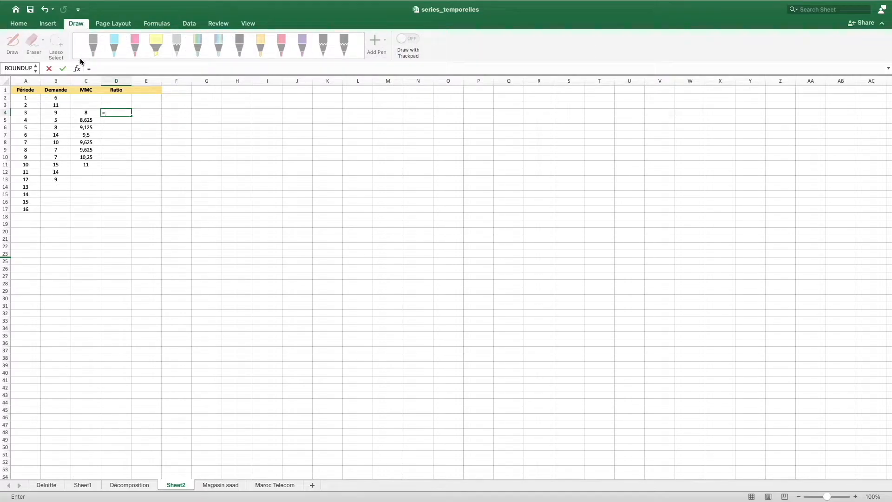
key("Escape")
left_click(145, 141)
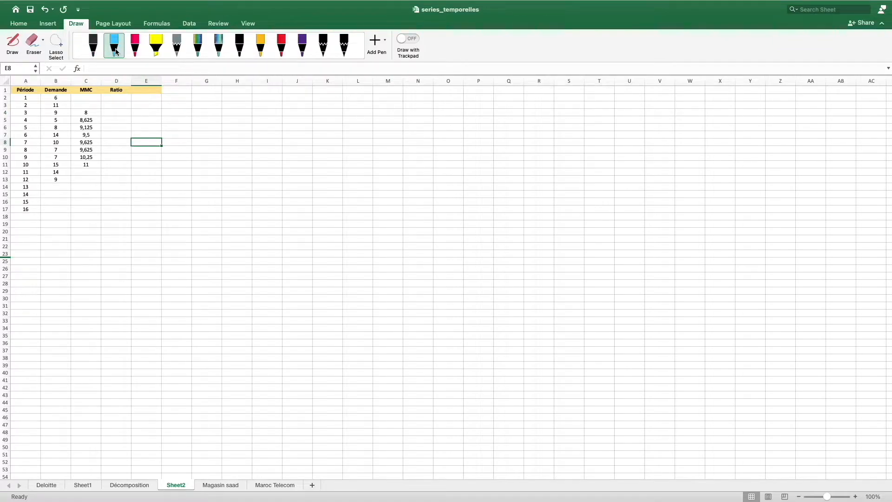
Step: Handwrite the multiplicative model yt = St × Tt with the light blue pen in the empty area below the data
left_click(116, 51)
mouse_move(194, 352)
left_mouse_down()
mouse_move(210, 386)
mouse_move(236, 394)
left_mouse_up()
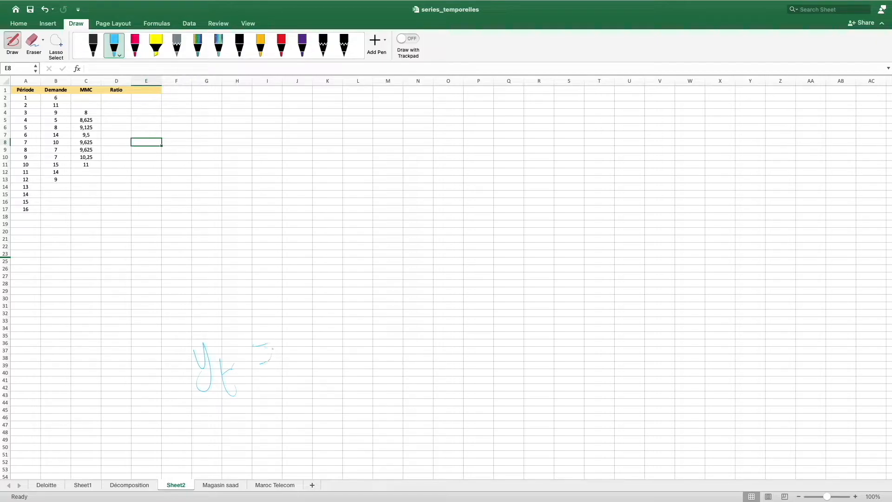
mouse_move(293, 319)
left_mouse_down()
mouse_move(299, 362)
mouse_move(339, 367)
left_mouse_up()
left_click_drag(362, 319, 356, 355)
left_click_drag(345, 323, 373, 343)
left_click_drag(389, 309, 399, 338)
left_click_drag(372, 319, 398, 296)
left_click_drag(414, 333, 430, 348)
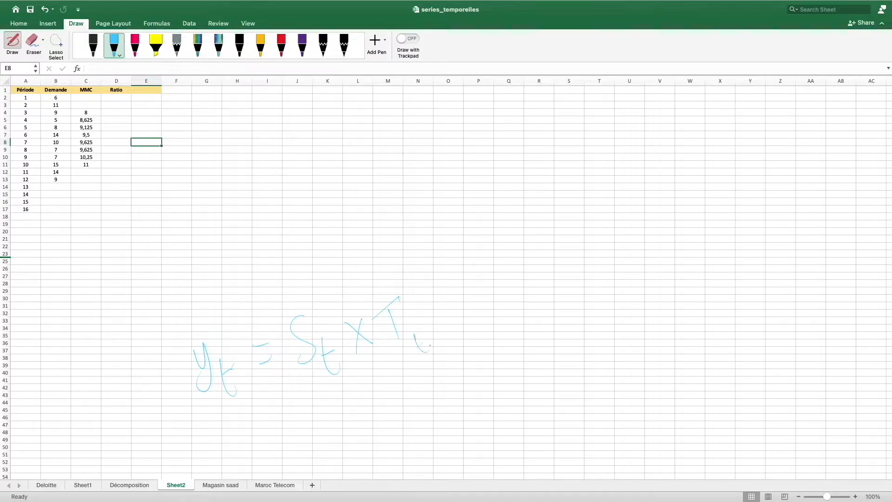
Step: Mark the multiplication sign, handwrite yt / St = Tt under the first equation, and leave drawing mode
left_click_drag(344, 350, 368, 365)
mouse_move(278, 407)
left_mouse_down()
mouse_move(268, 445)
mouse_move(295, 447)
left_mouse_up()
mouse_move(284, 426)
left_mouse_down()
mouse_move(297, 421)
mouse_move(316, 460)
left_mouse_up()
left_click(337, 424)
left_click_drag(338, 412, 324, 442)
left_click_drag(344, 420, 357, 442)
left_click_drag(410, 387, 424, 394)
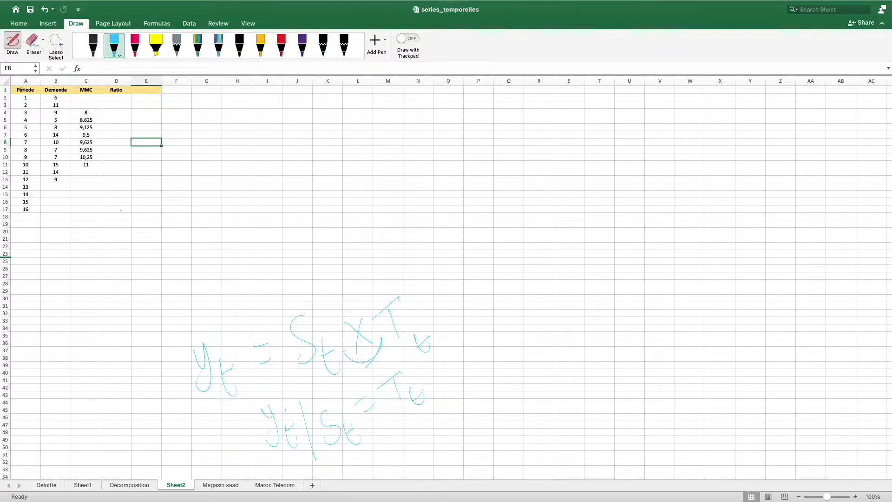
left_click(117, 52)
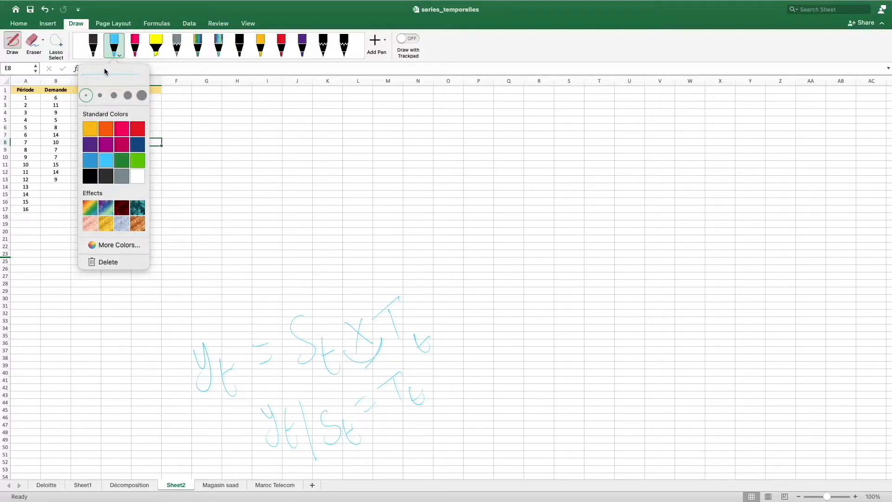
left_click(110, 54)
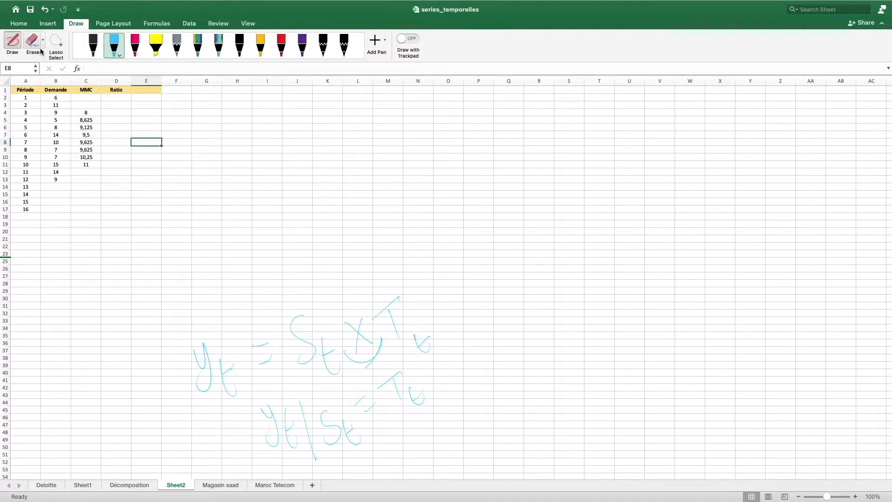
left_click(60, 47)
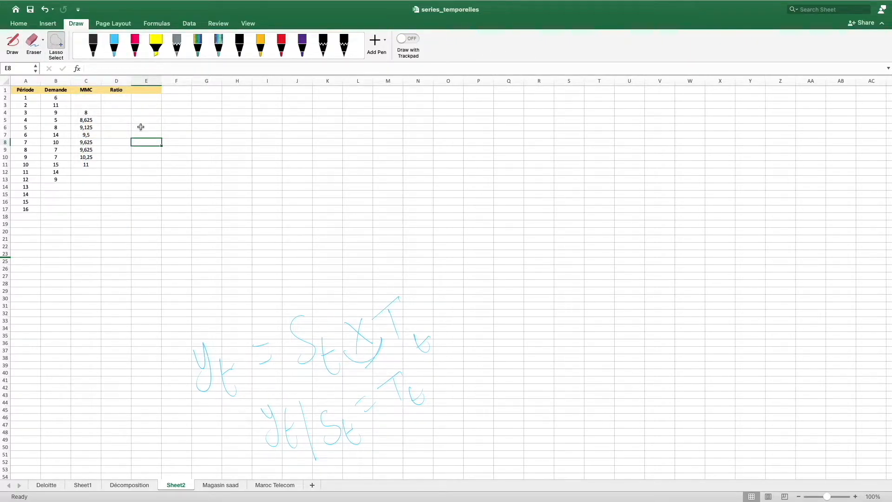
key("Escape")
Step: Enter the ratio of demand to MMC in D4 as =B4/C4 and fill it down to D11
left_click(114, 114)
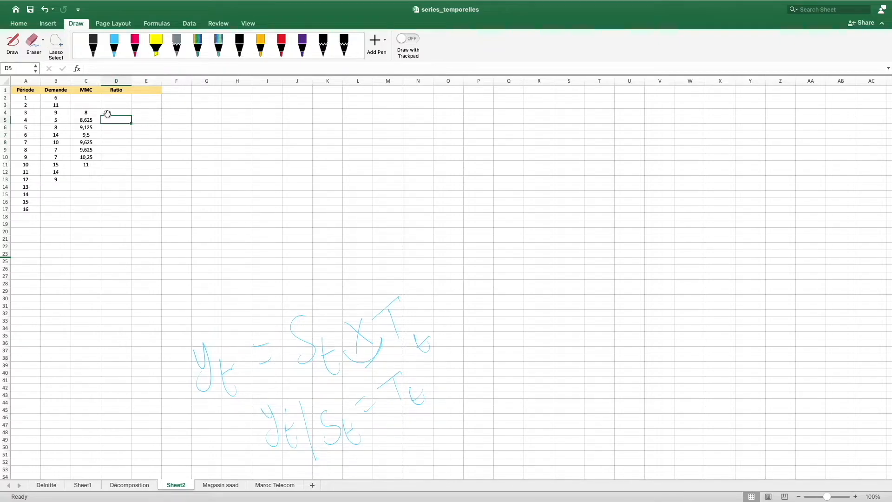
type("=")
left_click(68, 113)
type("/")
left_click(95, 113)
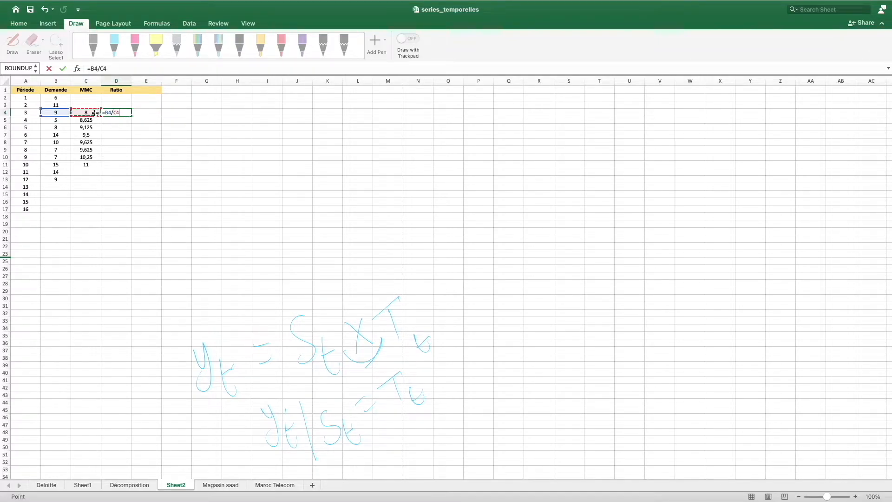
key("Return")
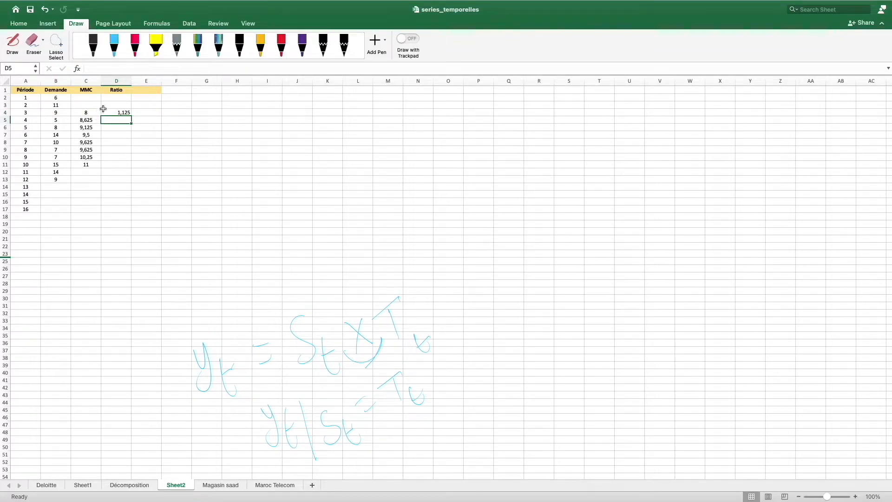
left_click(125, 113)
left_click_drag(131, 116, 124, 165)
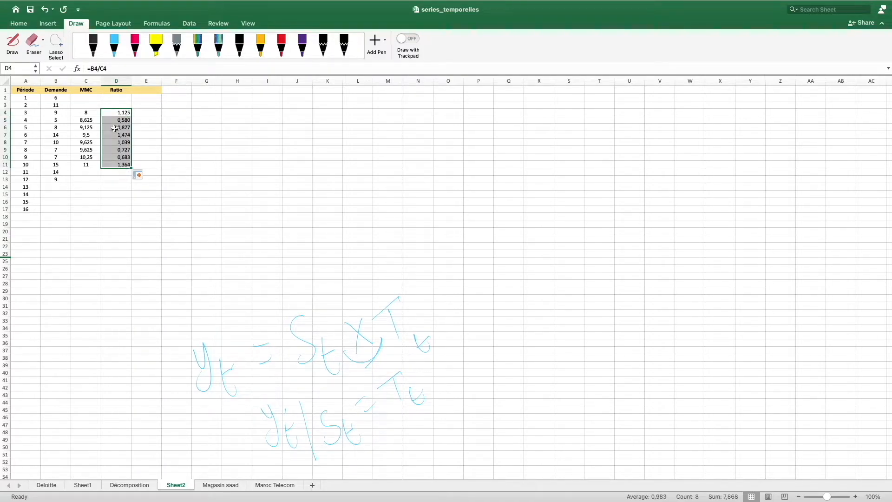
Step: Examine periods 3 to 7 to match the period 3 ratio with the same season's ratio in the following cycle
left_click(24, 24)
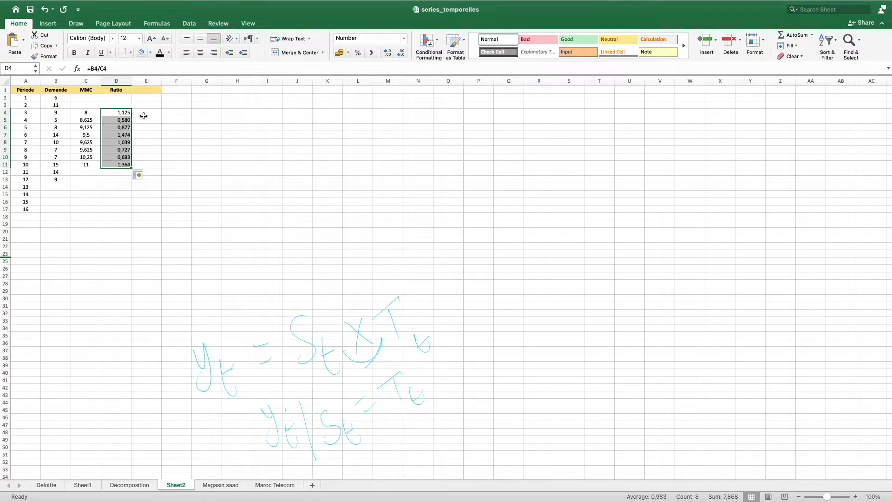
left_click(36, 114)
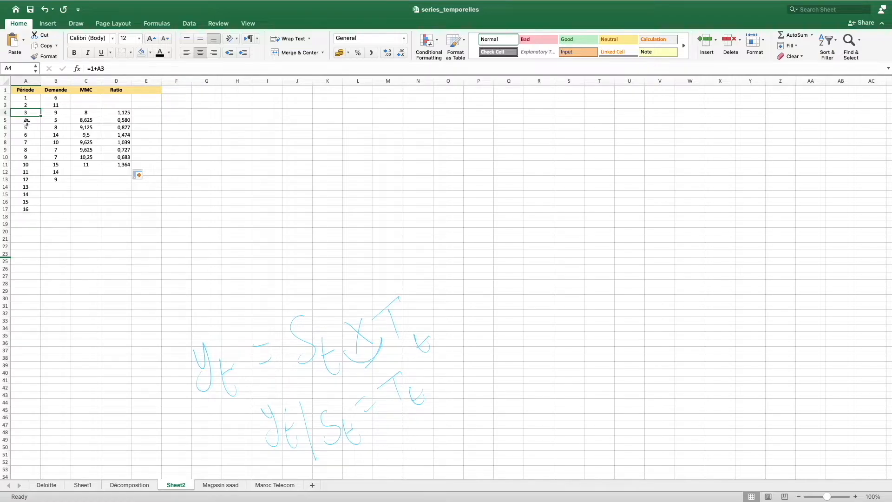
left_click(27, 127)
left_click(29, 134)
left_click(28, 141)
left_click(128, 143)
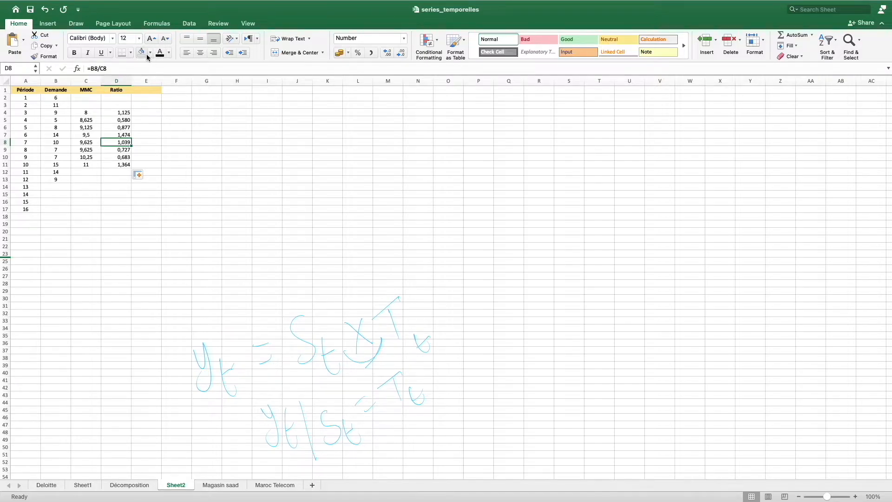
left_click(168, 53)
left_click(206, 93)
left_click(168, 53)
left_click(170, 70)
Step: Fill the ratio cells D8 and D4, for periods 7 and 3, with the lightest gold theme colour
left_click(150, 52)
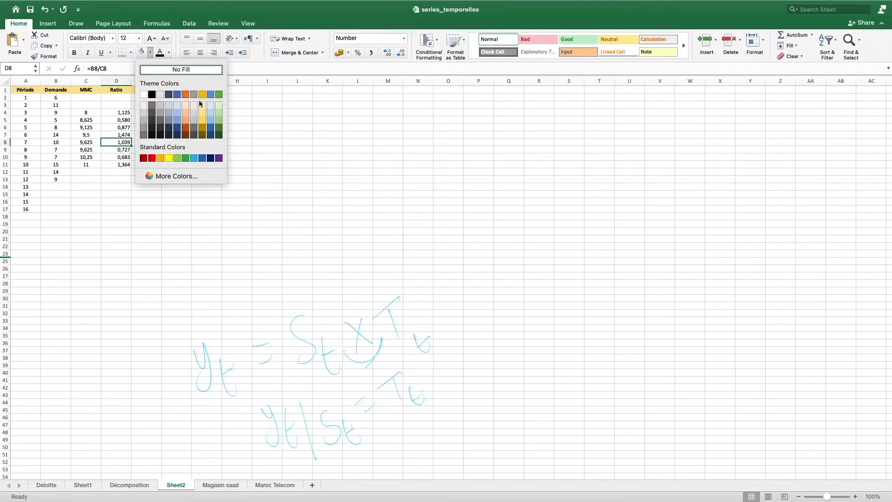
left_click(200, 106)
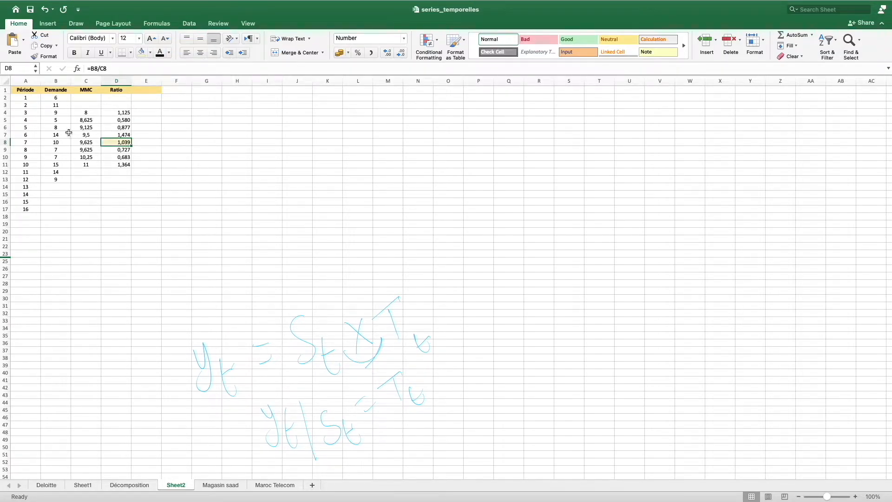
left_click(116, 114, "super")
left_click(141, 52)
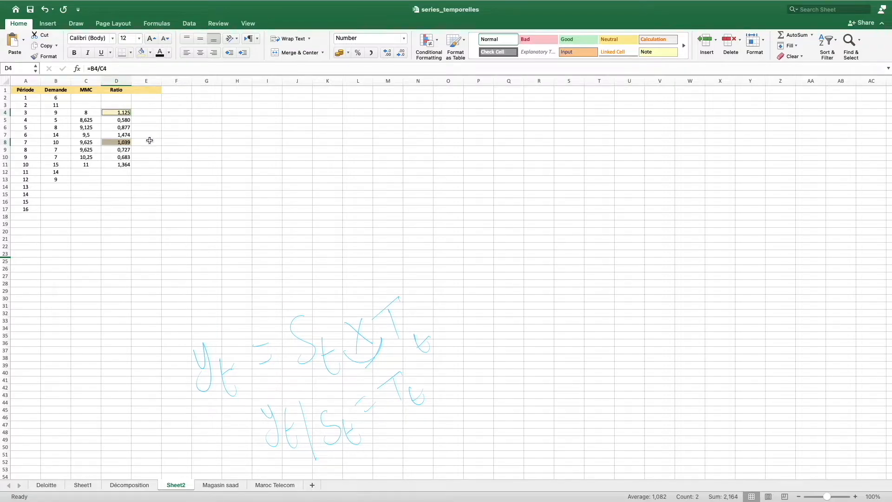
Step: Fill the period 4 ratio cell D5 with the lightest orange theme colour
left_click(124, 121)
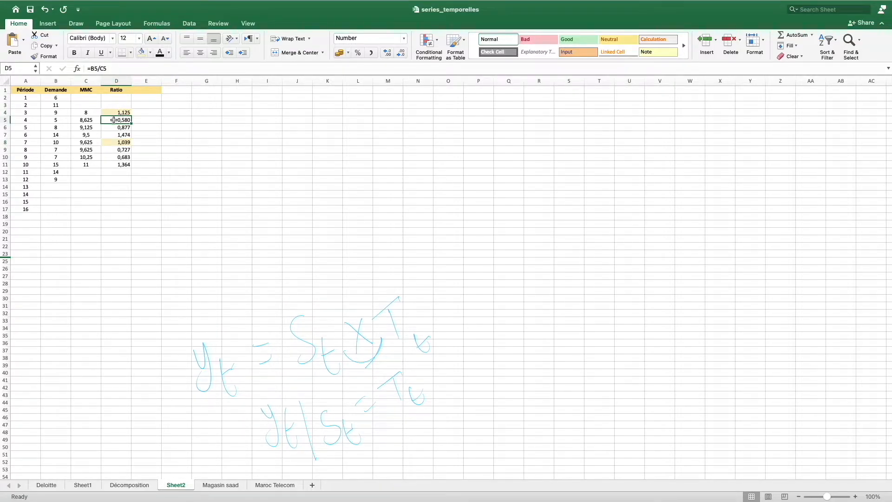
left_click(150, 53)
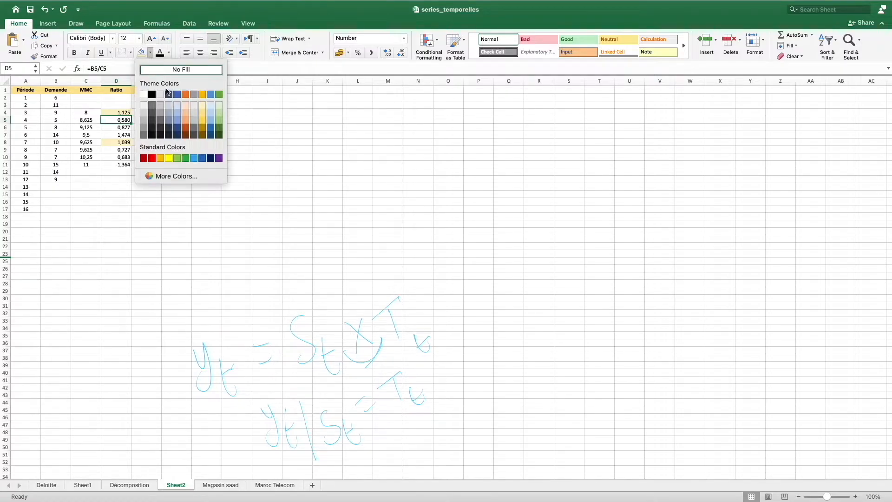
left_click(183, 105)
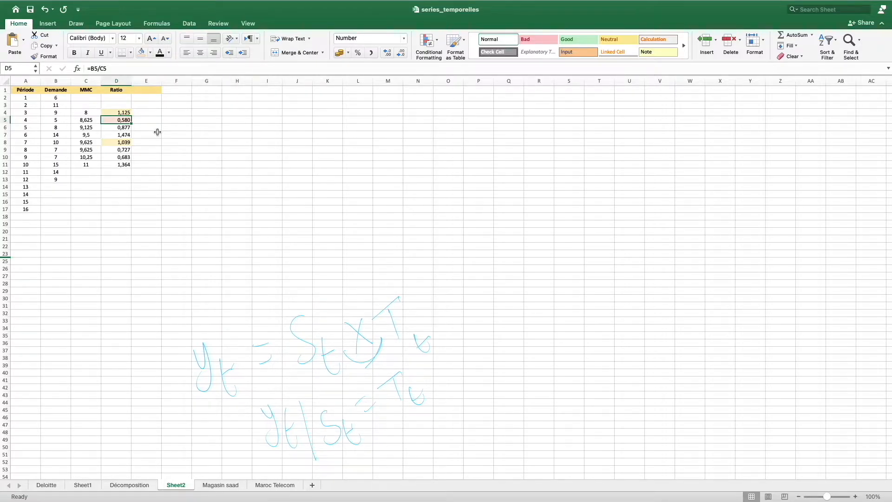
Step: Fill the period 8 ratio D9 with the same light orange, and the period 5 and 9 ratios D6 and D10 with a blue theme colour
left_click(125, 150, "super")
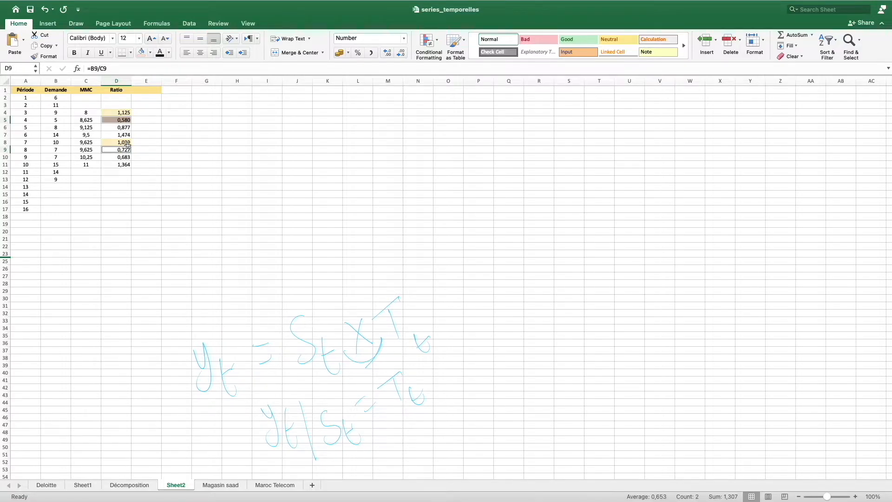
left_click(144, 52)
left_click(127, 129)
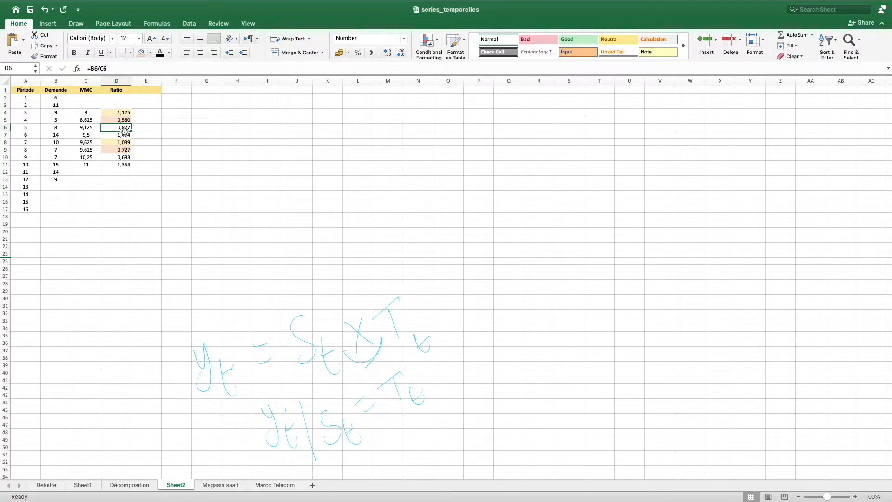
left_click(123, 158, "super")
left_click(149, 52)
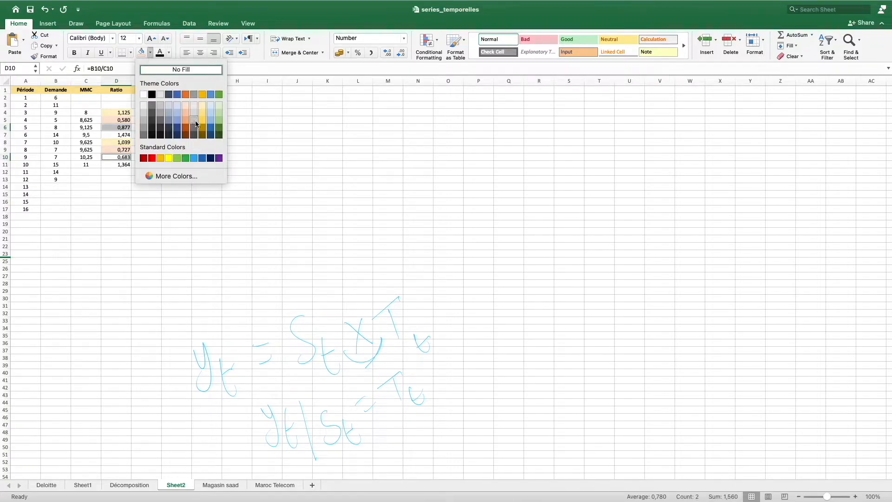
left_click(210, 120)
left_click(176, 164)
Step: Fill the period 6 and period 10 ratio cells, D7 and D11, with a green theme colour
left_click(121, 136)
left_click(123, 164, "super")
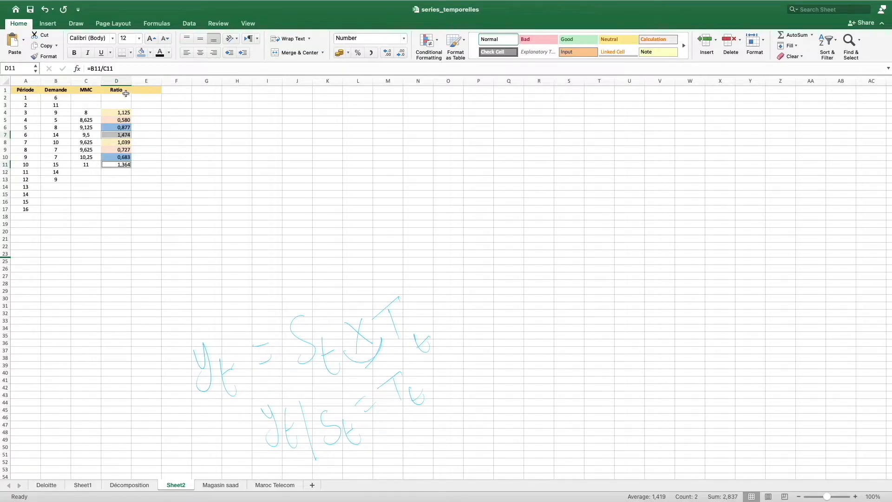
left_click(151, 54)
left_click(217, 114)
left_click(175, 149)
left_click(121, 114)
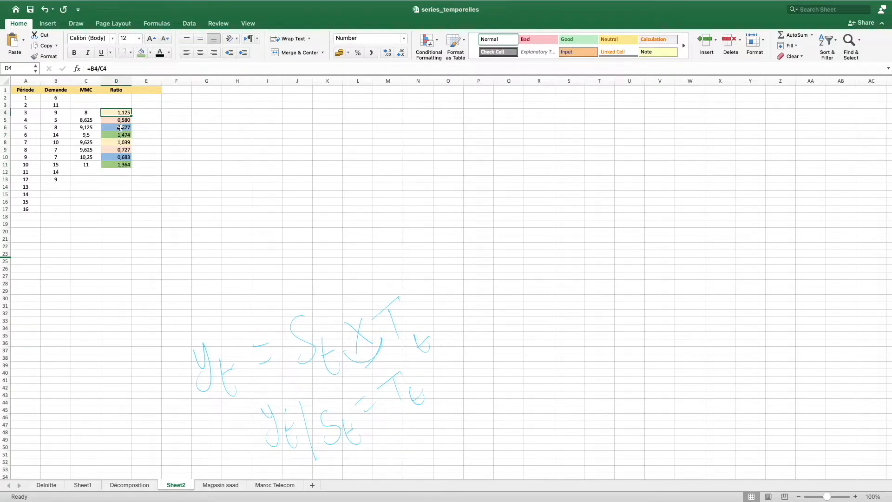
left_click(119, 142)
Step: Enter the quarter headings TR1, TR2, TR3 and TR4 in cells F1 to I1
left_click(185, 92)
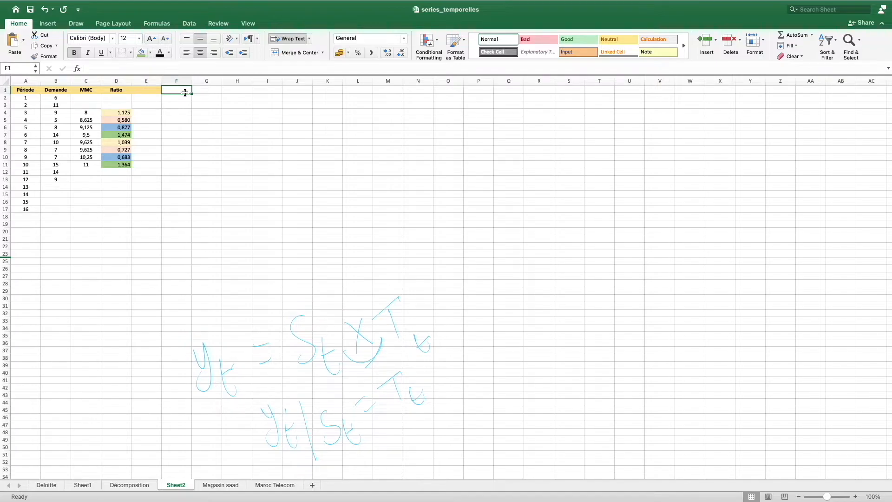
type("TR1")
key("Tab")
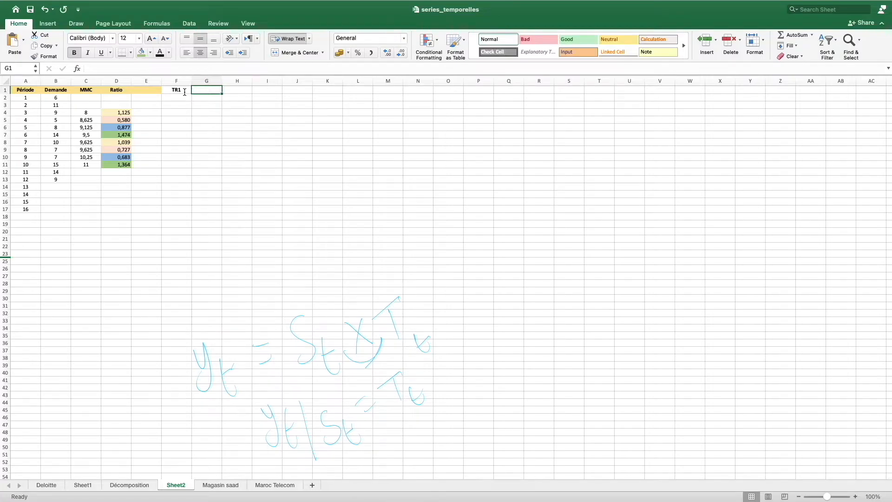
type("TR2")
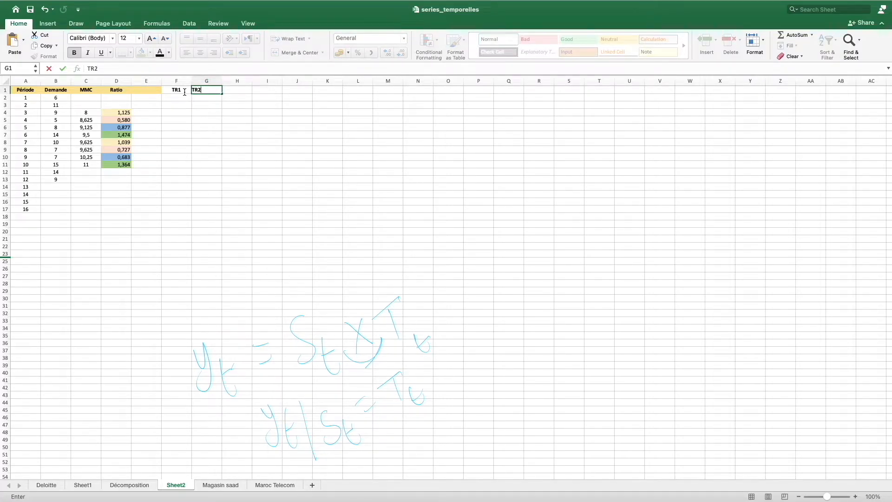
key("Tab")
type("TR3")
key("Tab")
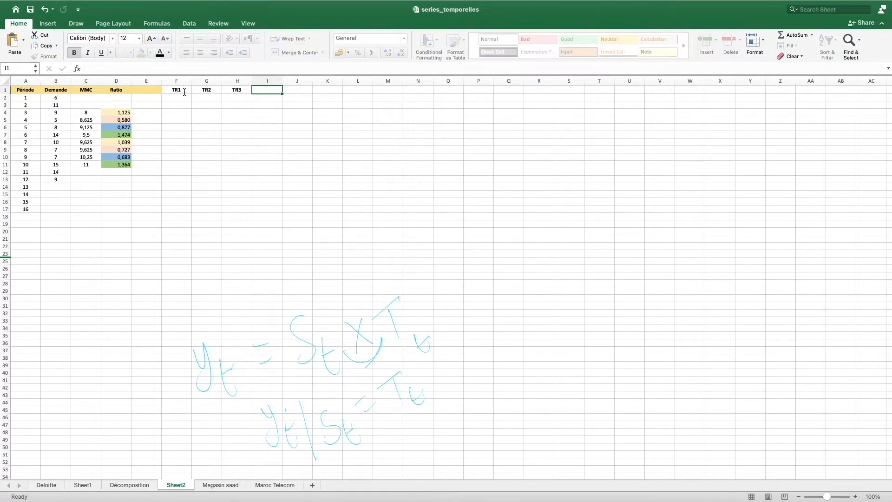
type("TR4")
key("Return")
Step: Link the blue ratios under TR1, entering =D6 in F2 and =D10 in F3
left_click(184, 96)
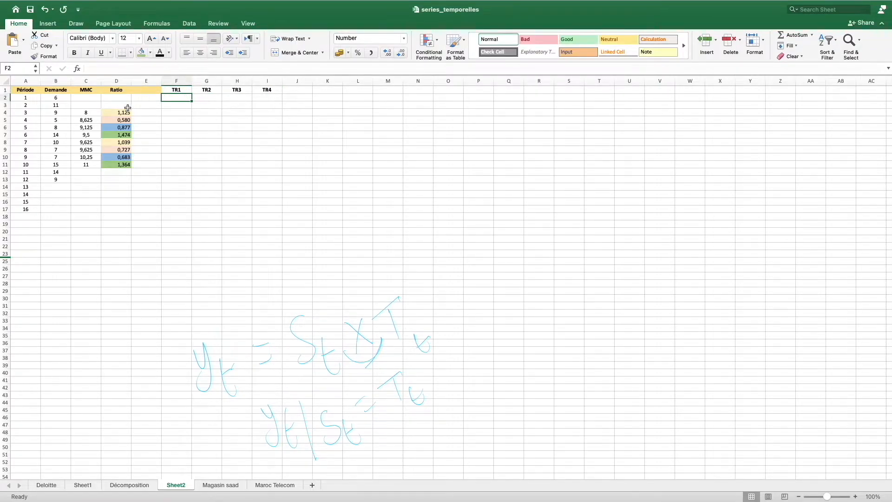
type("=")
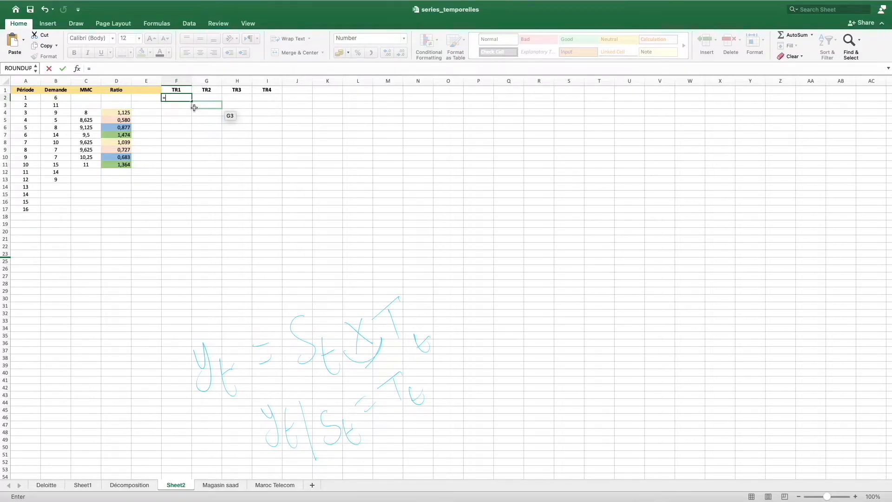
left_click(116, 128)
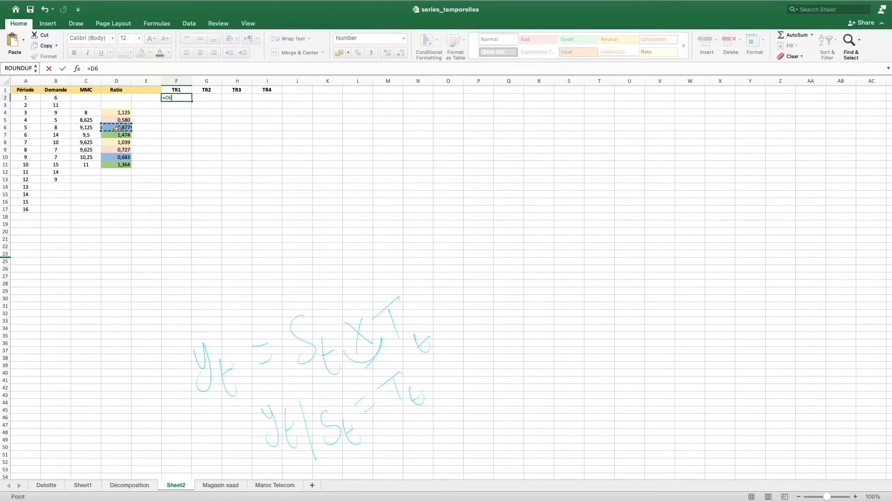
key("Return")
type("=")
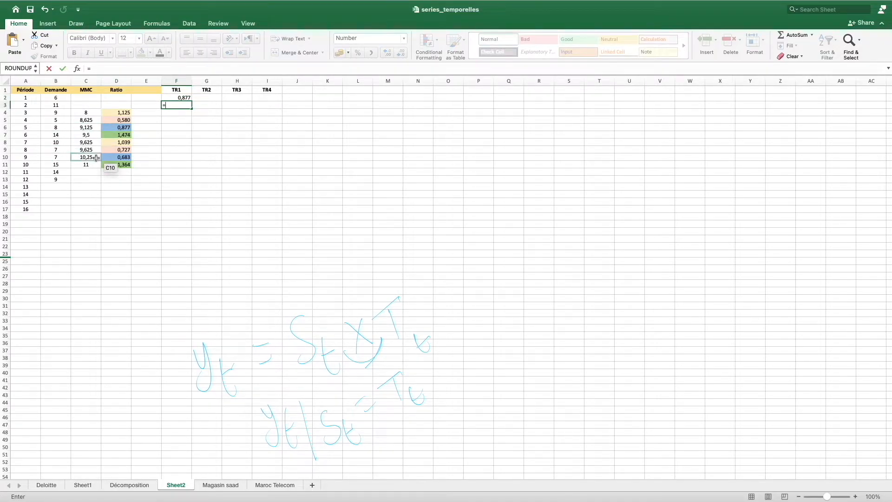
left_click(115, 158)
key("Return")
Step: Link the first green ratio under TR2 by entering =D7 in G2
left_click(215, 96)
type("=")
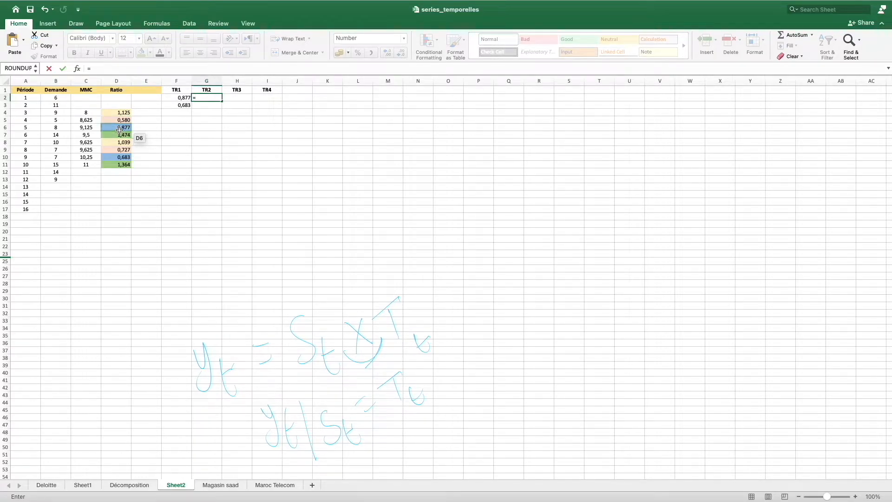
left_click(118, 133)
key("Return")
type("=")
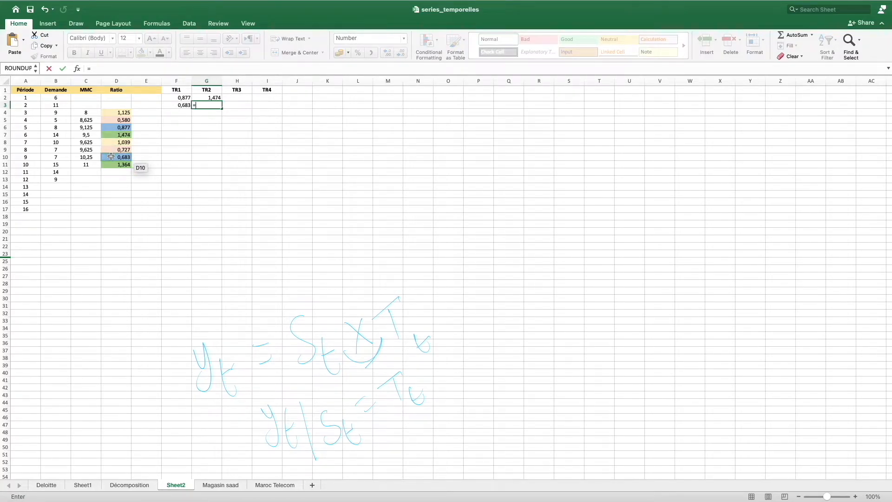
left_click(110, 157)
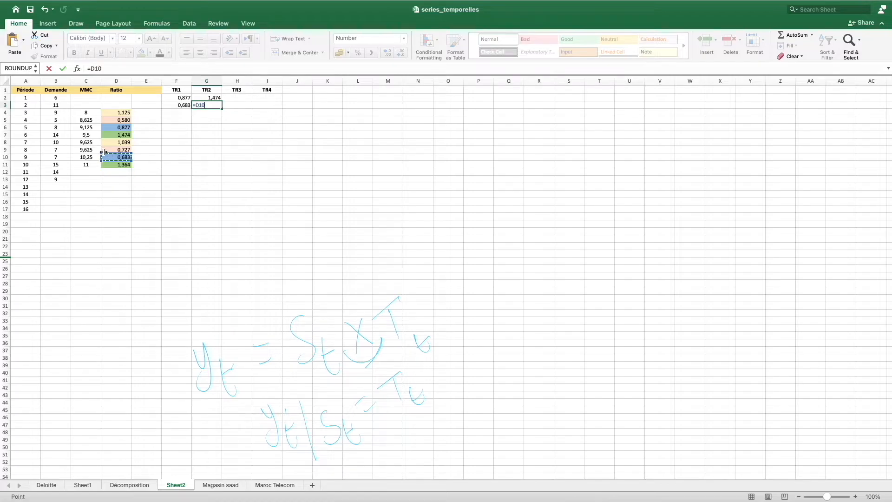
key("Return")
left_click(218, 105)
key("Delete")
Step: Link the second green ratio under TR2 by entering =D11 in G3
type("=")
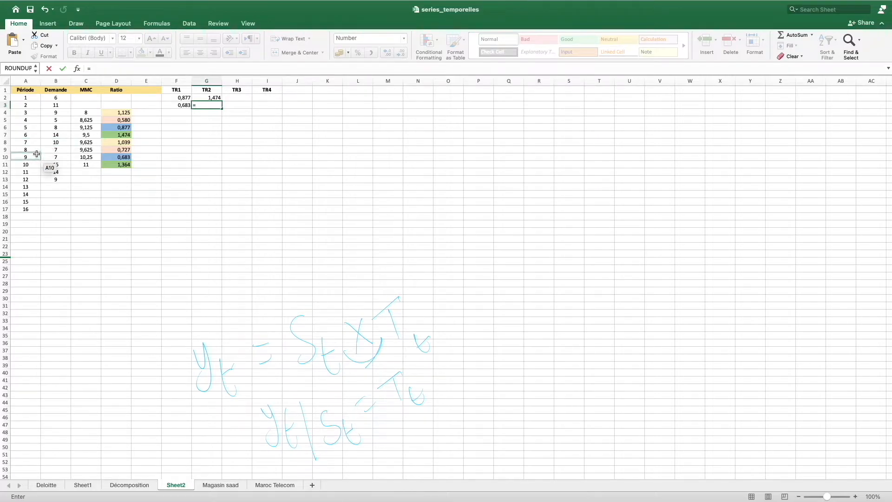
left_click(110, 165)
key("Return")
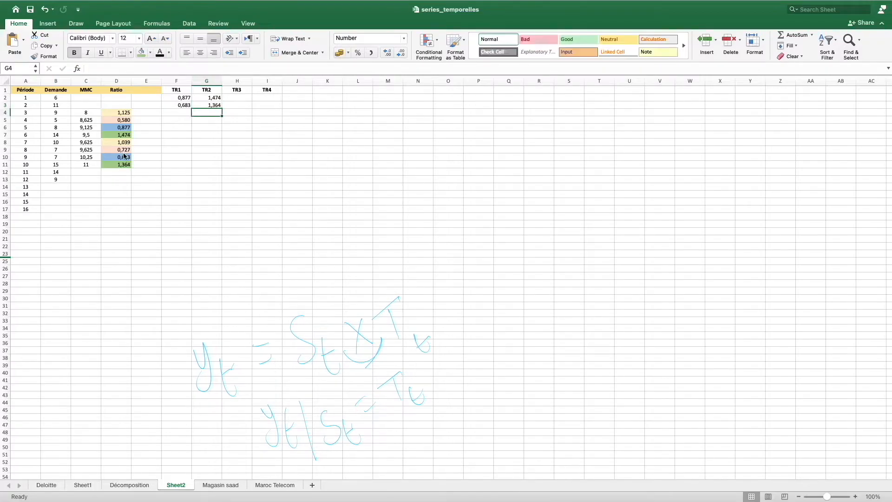
Step: Link the gold ratios under TR3, entering =D4 in H2 and =D8 in H3
left_click(242, 99)
type("=")
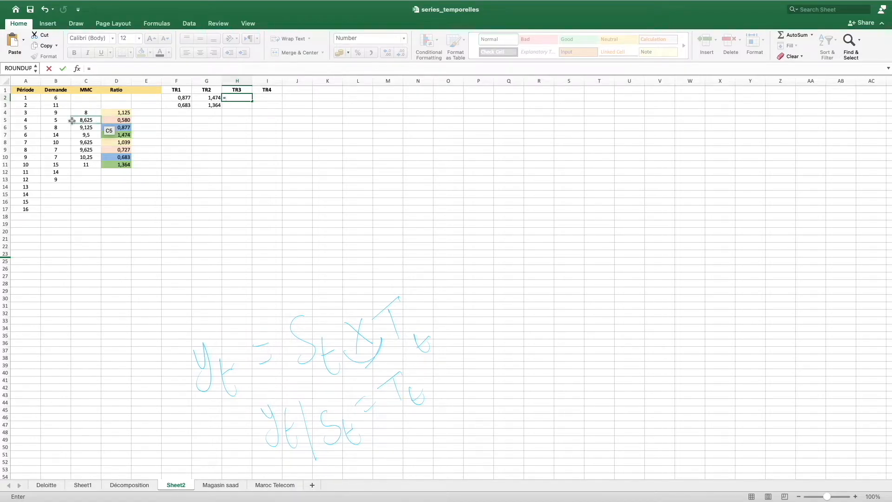
left_click(118, 113)
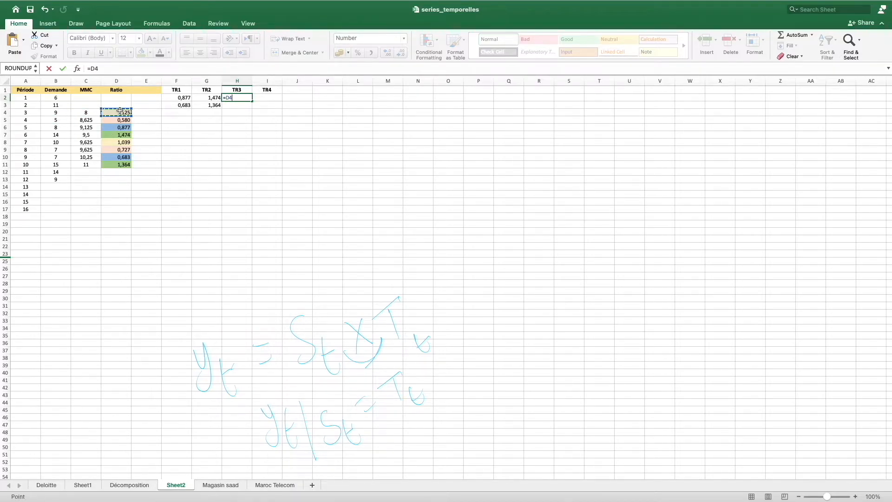
key("Return")
type("=")
left_click(121, 142)
key("Return")
Step: Link the orange ratios under TR4, entering =D5 in I2 and =D9 in I3
left_click(281, 100)
type("=")
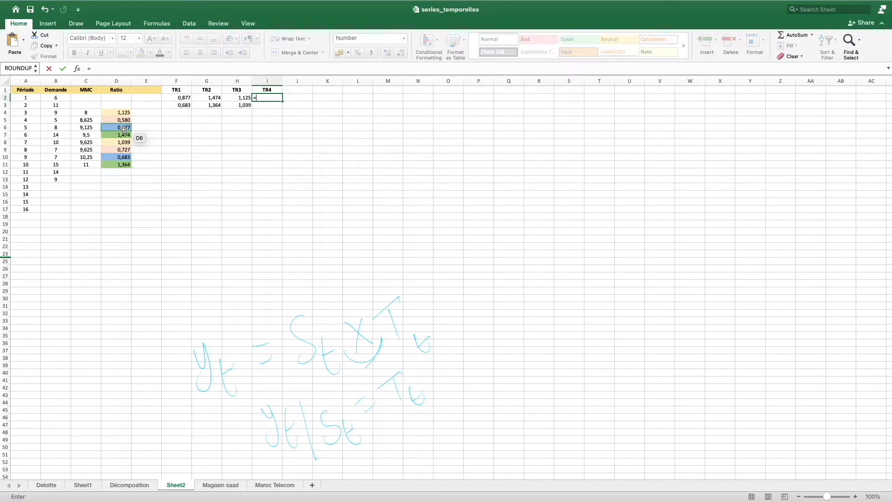
left_click(126, 120)
key("Return")
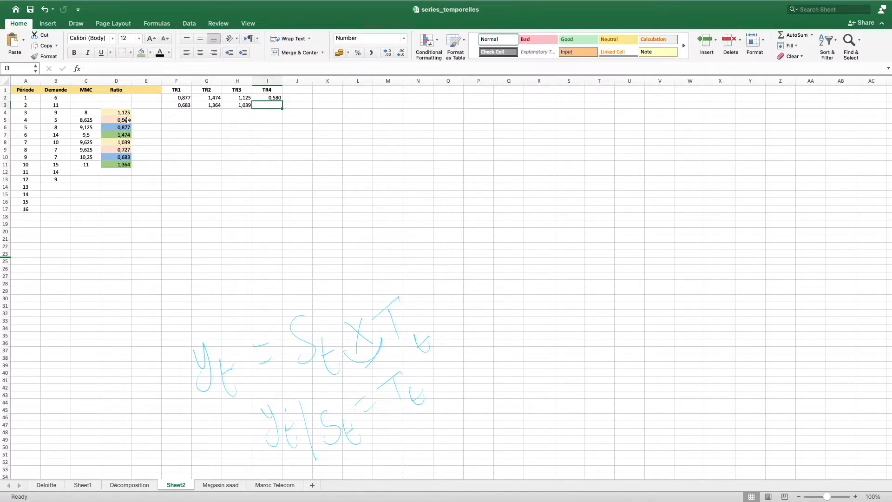
type("=")
left_click(124, 150)
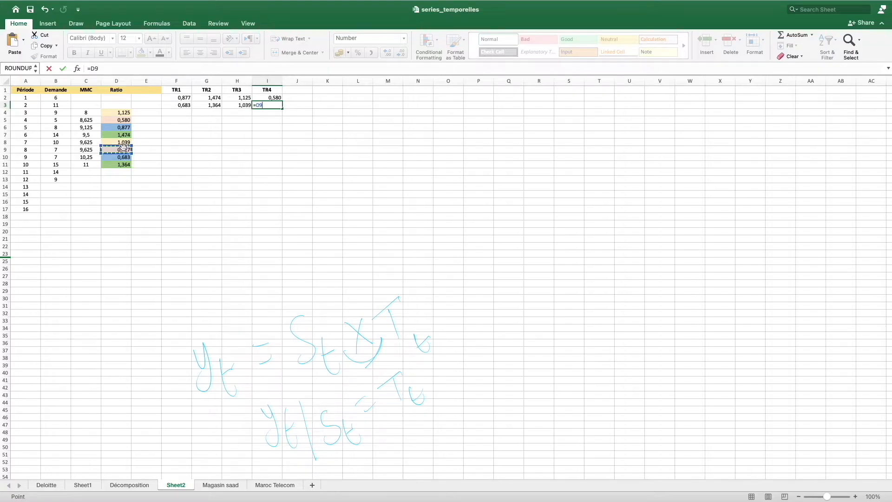
key("Return")
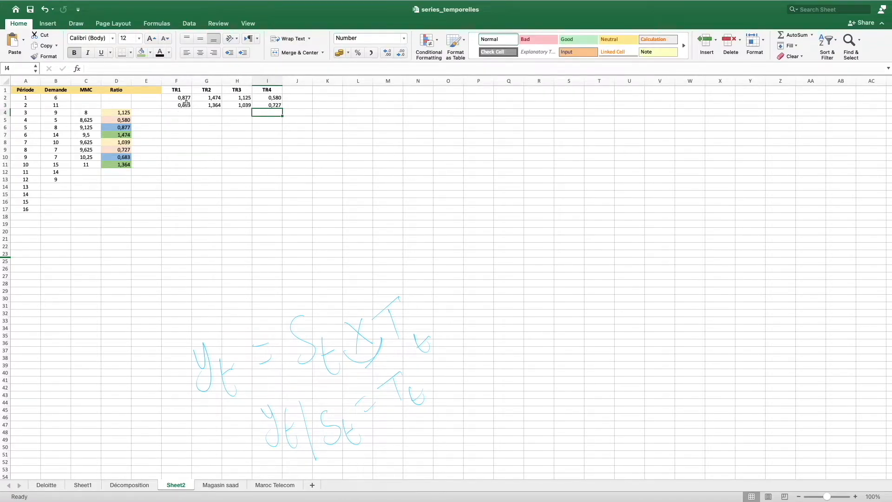
Step: Average the two TR1 ratios in F4 with =AVERAGE(F2:F3) and fill the formula across to I4
left_click(186, 112)
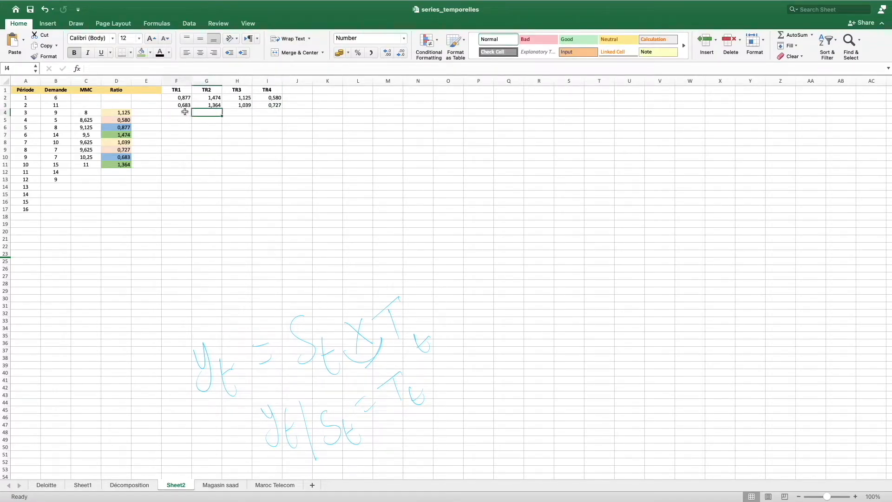
type("=ave")
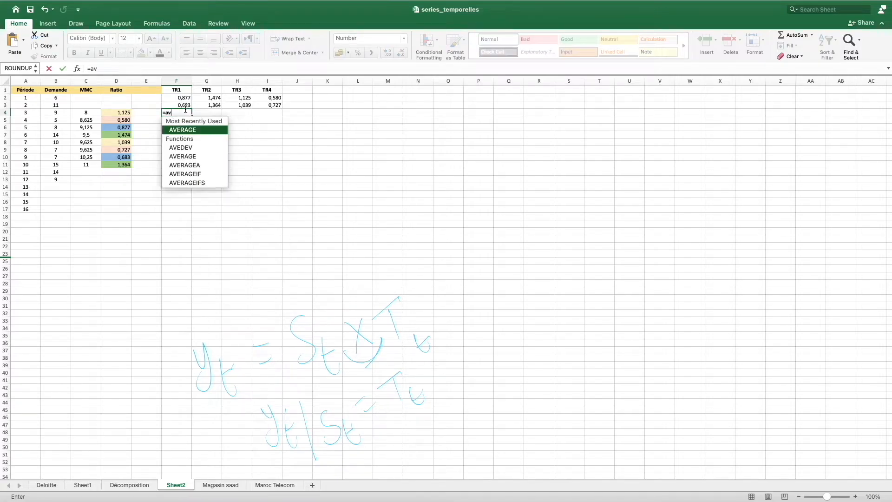
double_click(187, 133)
left_click_drag(183, 98, 183, 104)
type(")")
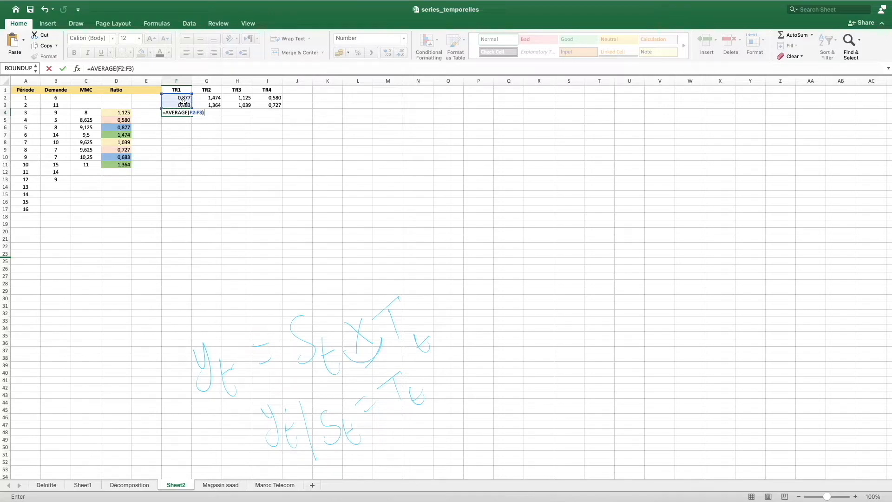
key("Return")
left_click(184, 113)
left_click_drag(191, 116, 283, 120)
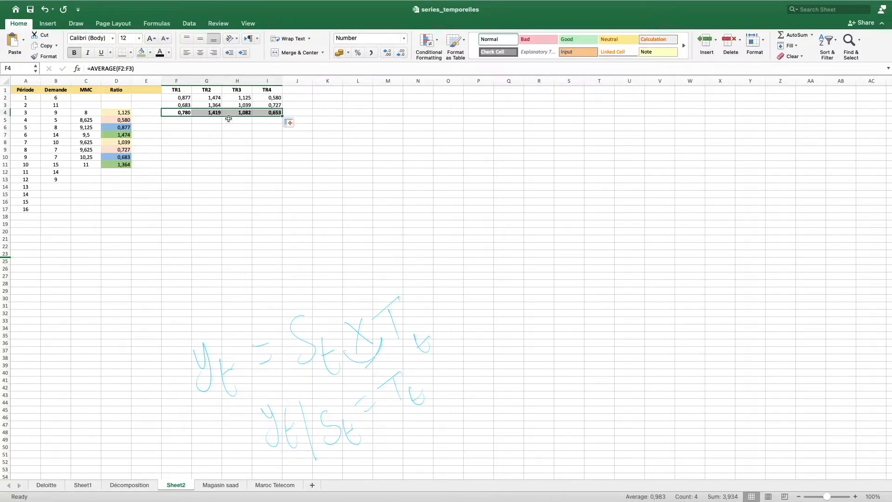
Step: Total the four quarterly averages in J4 with =SUM(F4:I4)
left_click(298, 113)
type("=a")
key("BackSpace")
type("sum")
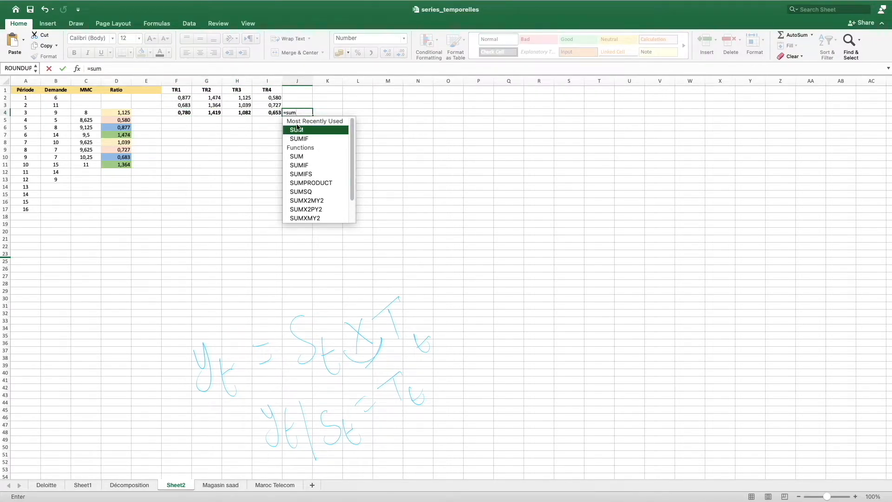
double_click(297, 129)
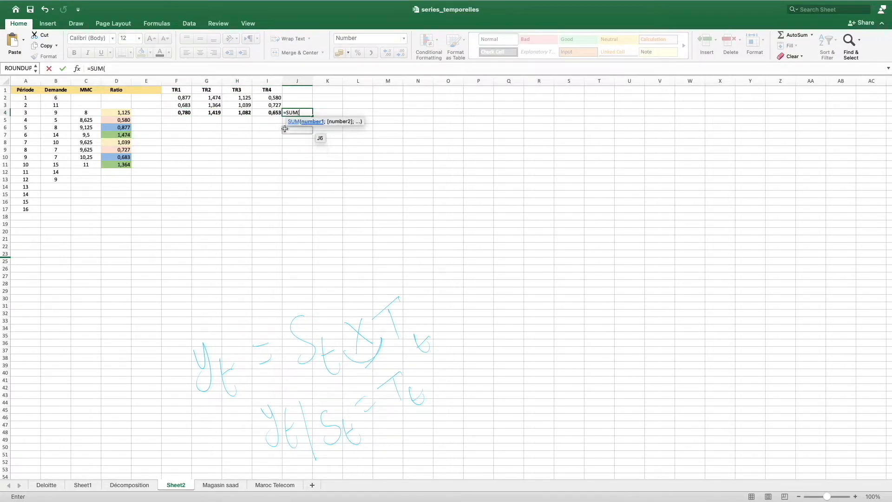
left_click_drag(185, 112, 258, 110)
type(")")
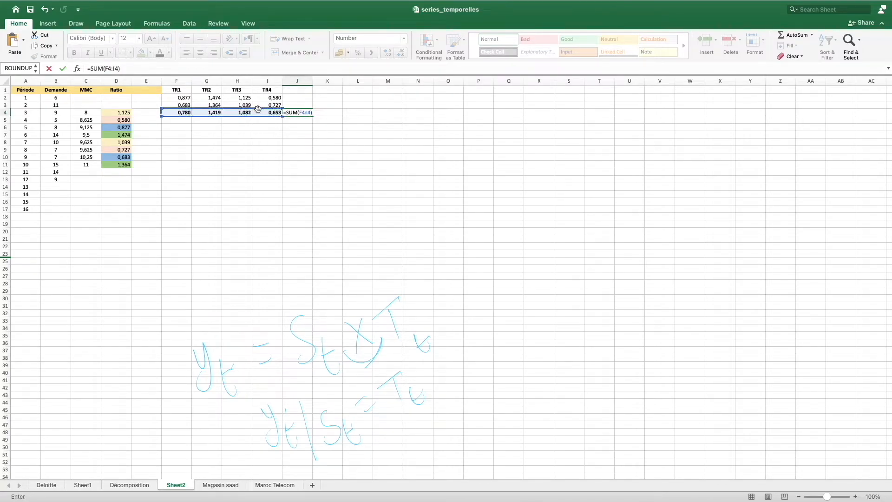
key("Return")
left_click(304, 113)
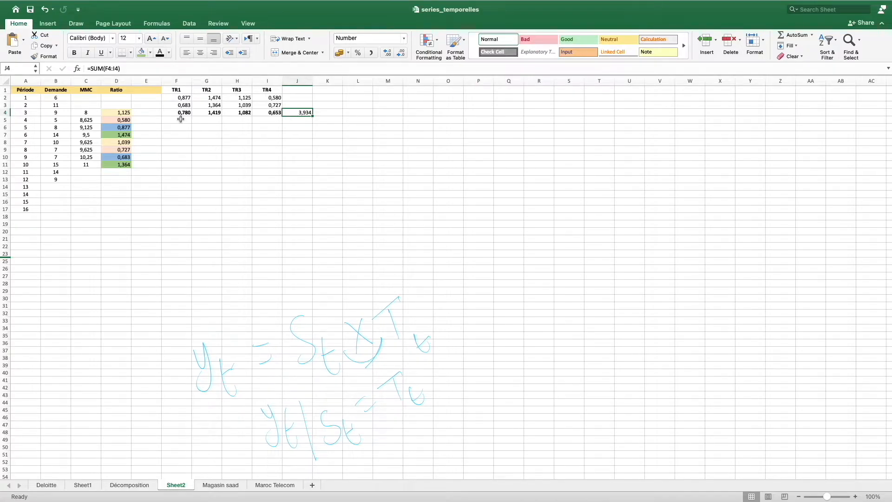
Step: Label the averages row CS in E4 and the row below it CSN in E5
left_click(153, 120)
type("C")
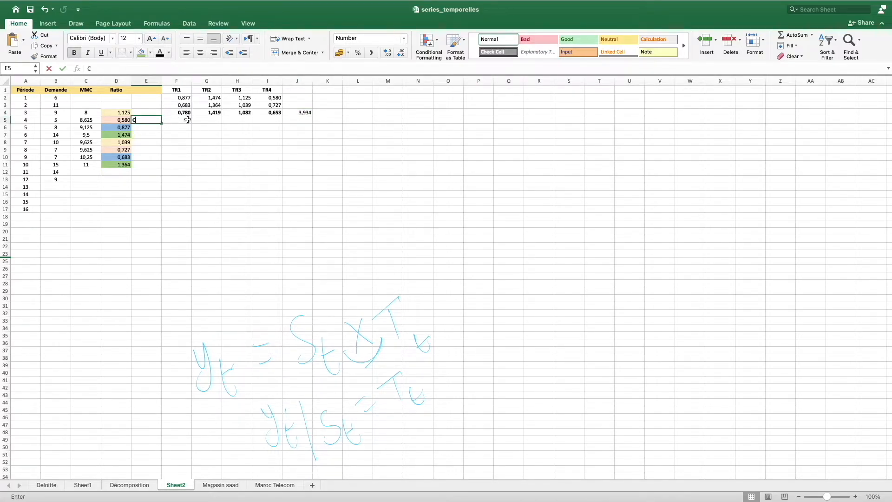
type("SN")
left_click(157, 113)
type("C")
key("Return")
left_click(157, 113)
double_click(154, 113)
key("BackSpace")
key("Return")
Step: Calculate the normalised TR1 seasonal coefficient in F5 as =F4*4/J4
left_click(215, 120)
left_click(191, 120)
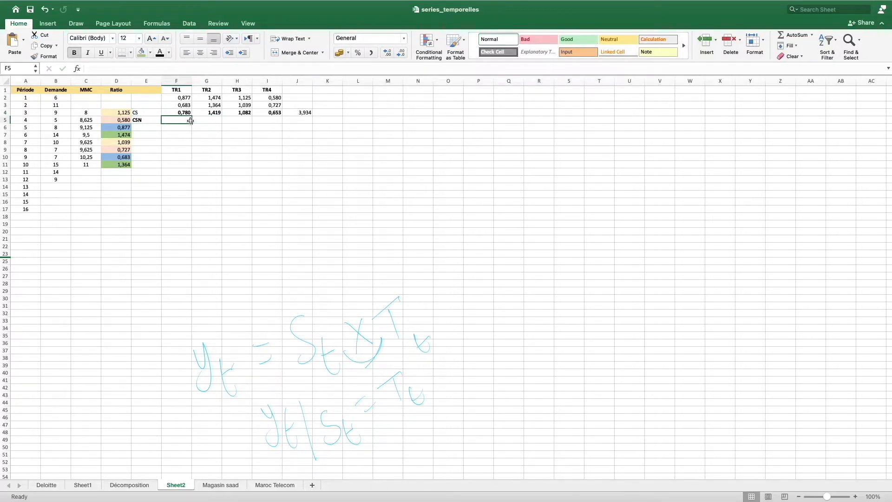
type("=")
left_click(186, 113)
type("*")
left_click(297, 114)
key("Return")
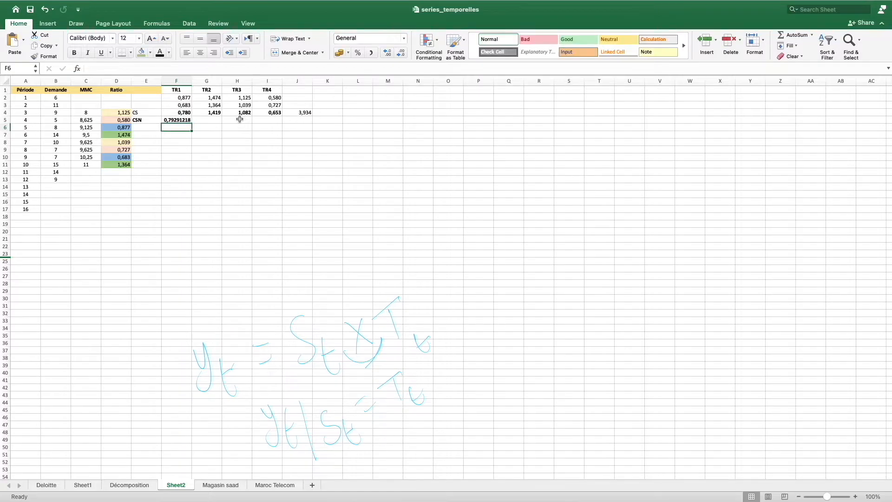
Step: Lock the total reference in F5 so it reads =F4*4/$J$4 and fill the formula across to I5
left_click(186, 121)
left_click_drag(191, 123, 275, 122)
double_click(179, 120)
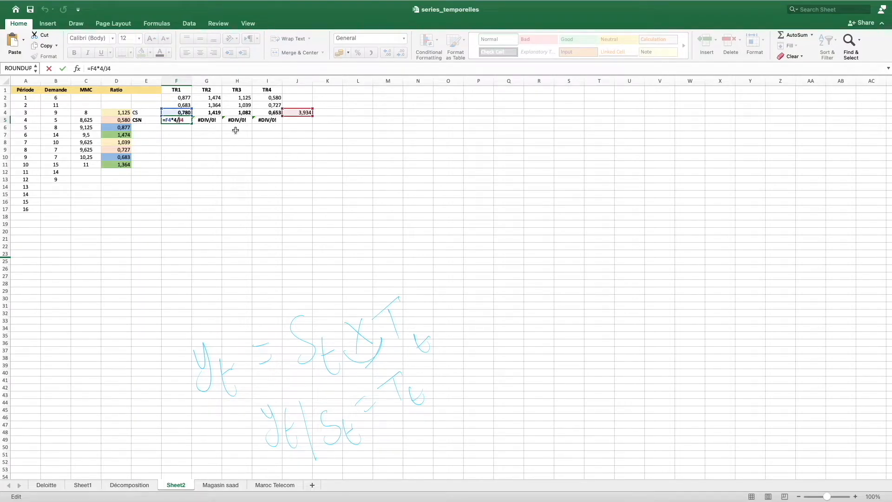
type("$J")
type("$")
key("Return")
left_click(189, 121)
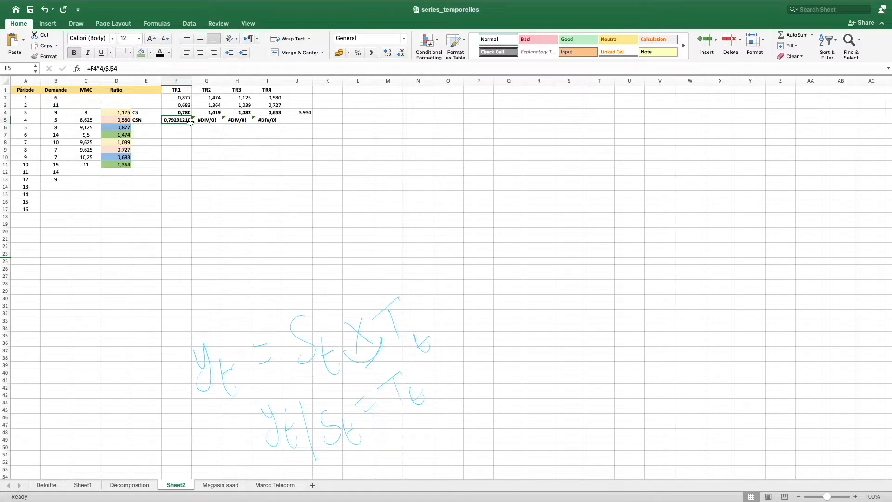
left_click_drag(190, 122, 272, 127)
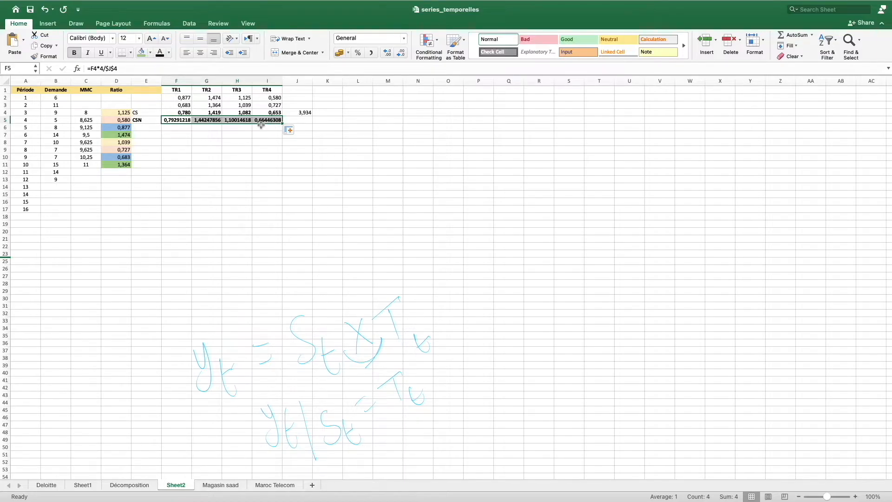
Step: Check which ratio cells in column D feed the quarterly table cells F2:I3
left_click(184, 98)
type("=D6")
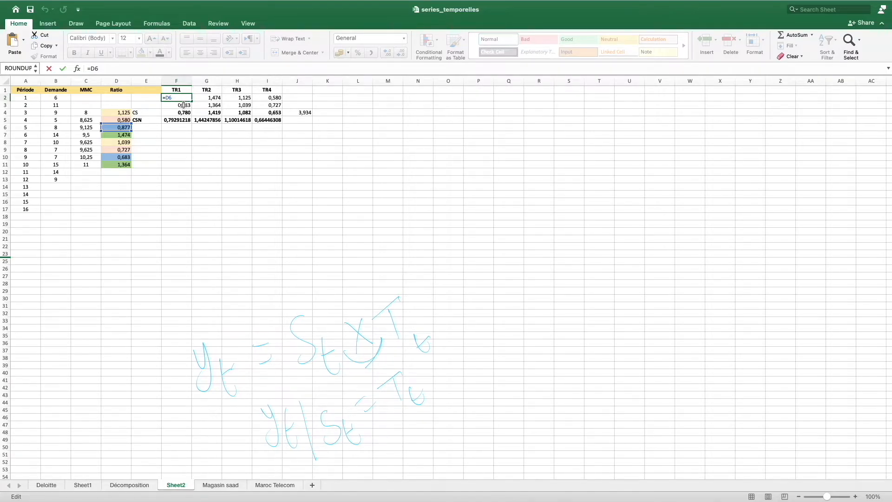
left_click(183, 106)
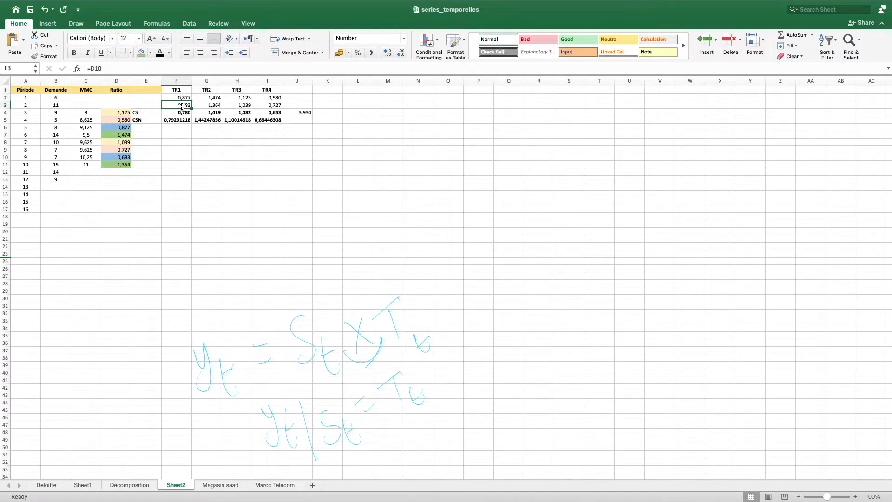
left_click(210, 98)
type("=D7")
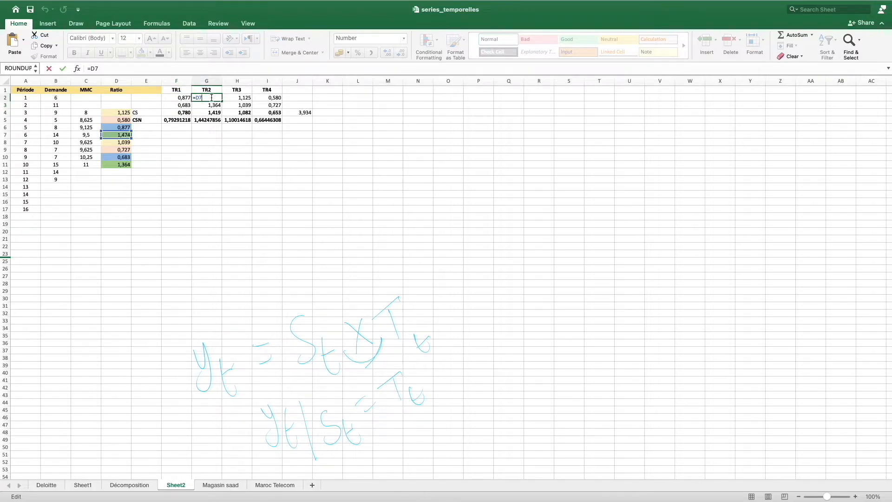
left_click(210, 105)
type("=D11")
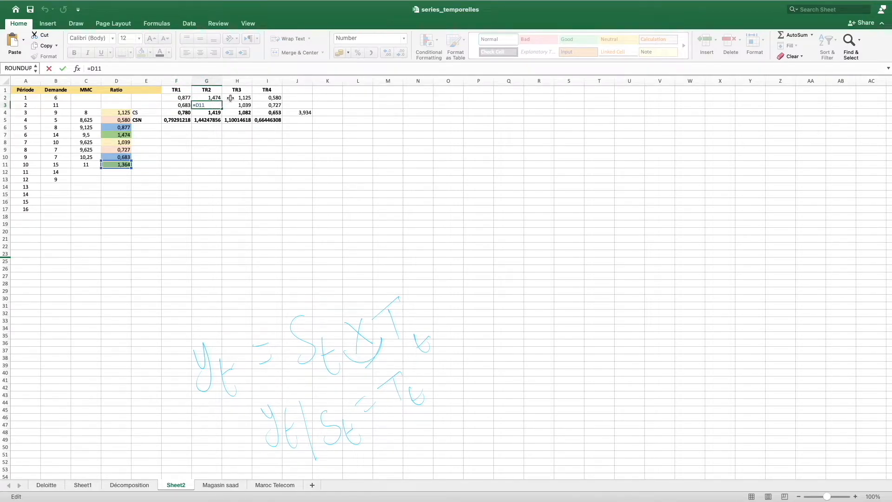
left_click(231, 98)
type("=D4")
left_click(231, 105)
type("=D8")
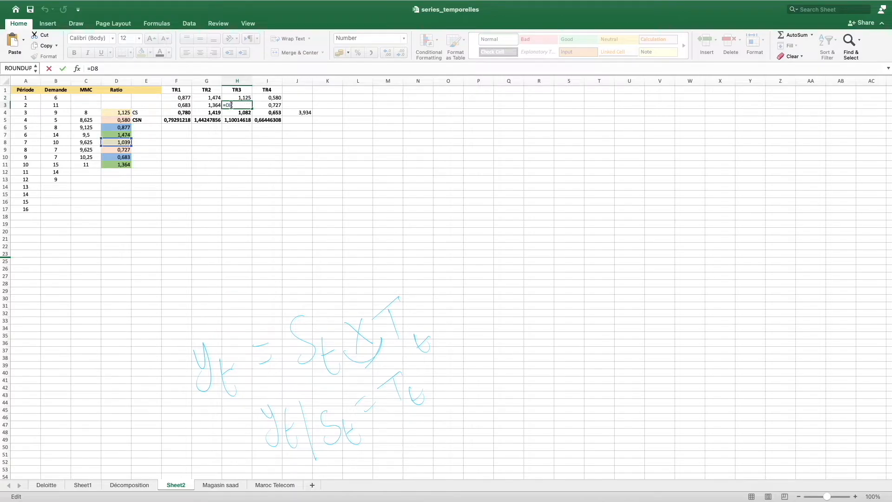
left_click(277, 97)
type("=D5")
left_click(277, 103)
type("=D9")
left_click(334, 177)
Step: Total the four normalised seasonal coefficients in J5 with =SUM(F5:I5)
left_click(300, 122)
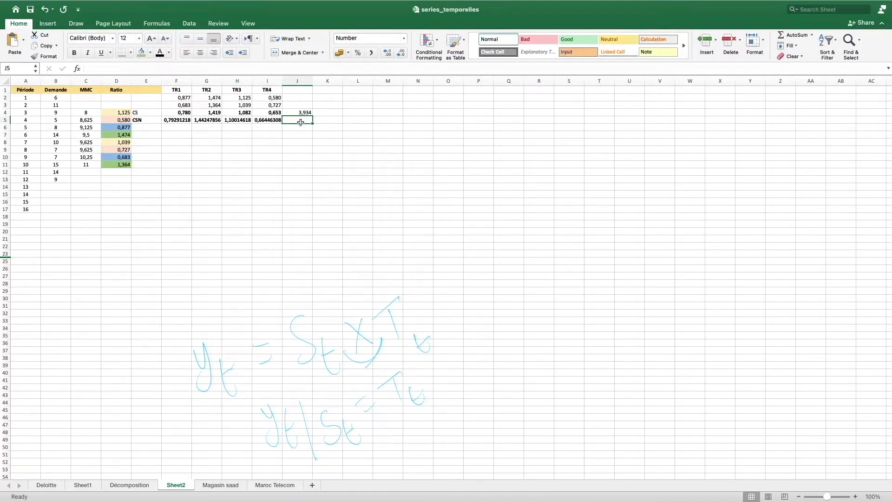
type("=sum")
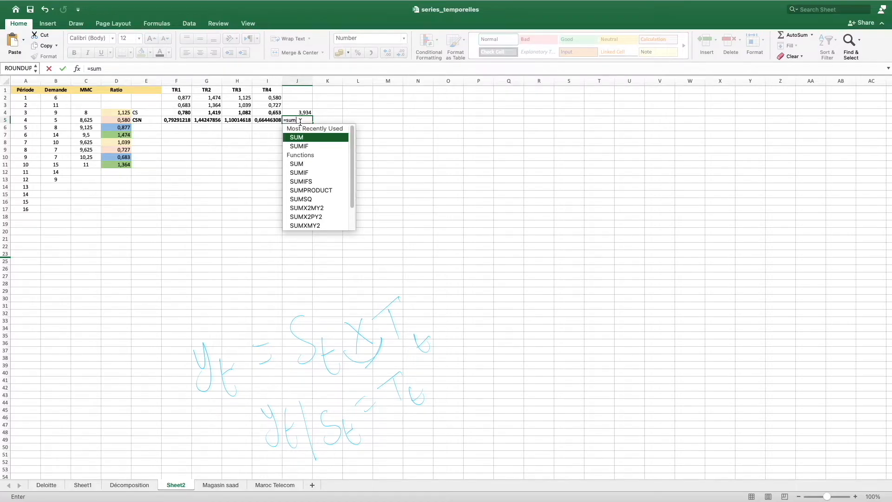
double_click(313, 140)
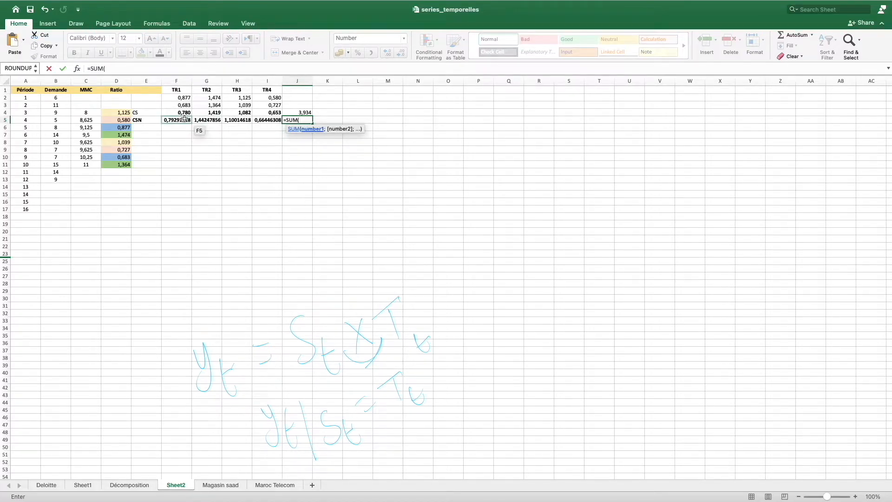
left_click_drag(177, 119, 255, 119)
key("Return")
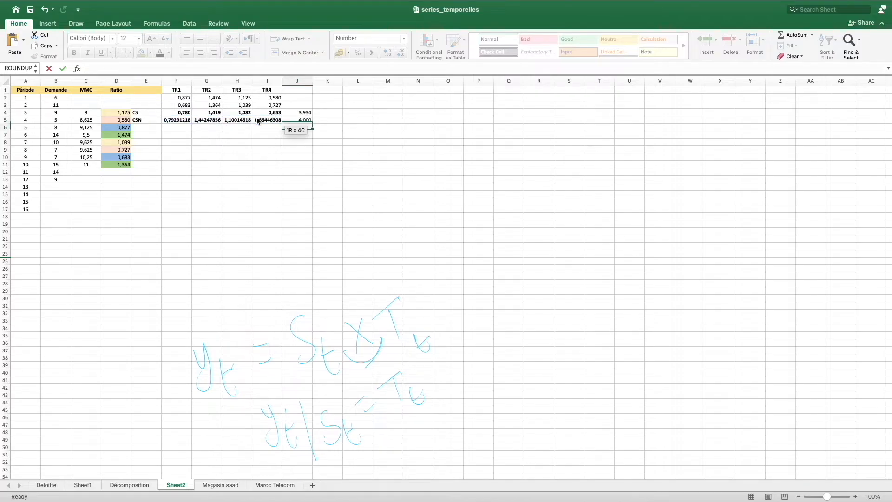
left_click(316, 122)
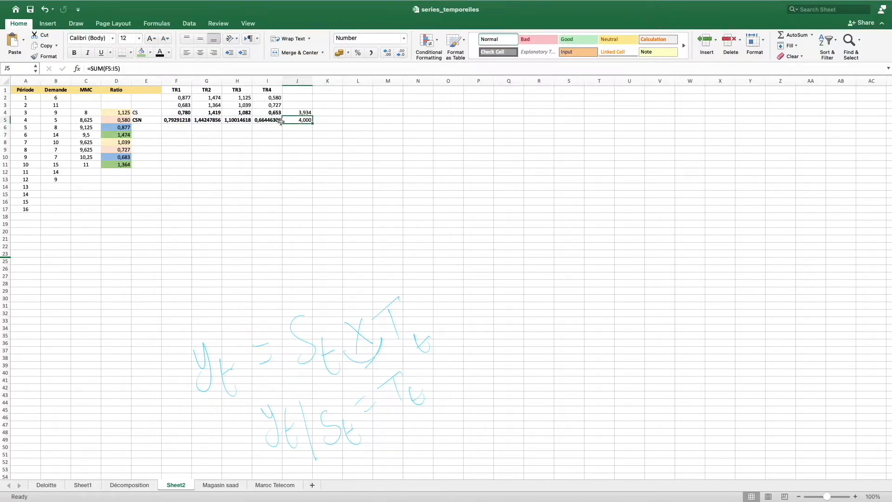
left_click_drag(149, 121, 269, 120)
left_click(259, 130)
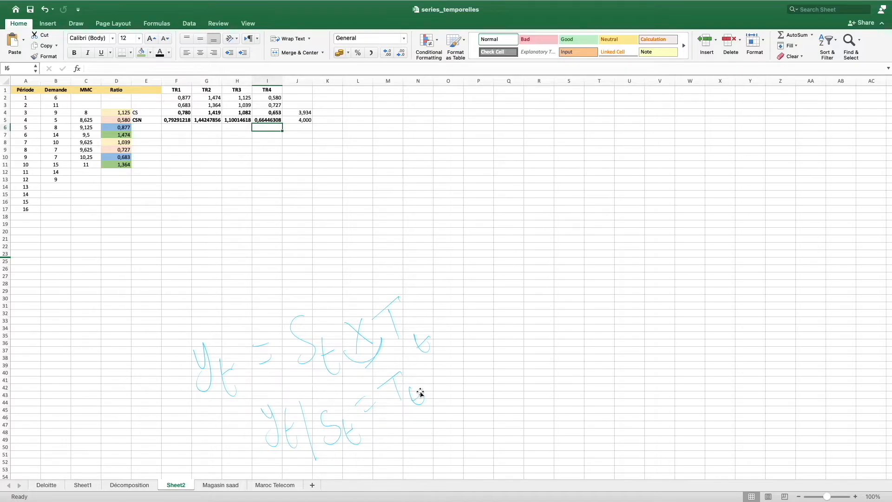
Step: Copy the Période and Demande data for periods 1 to 12 from A1:B13 into columns M and N
left_click(389, 165)
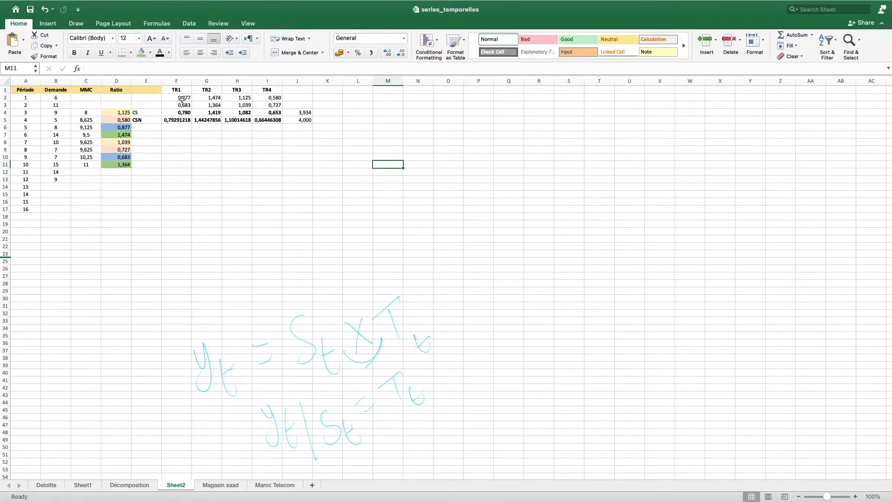
left_click_drag(37, 90, 43, 176)
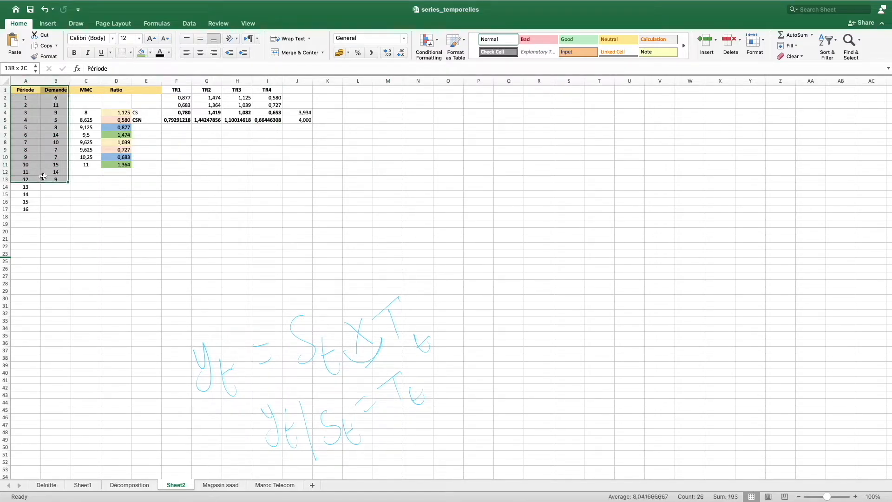
key("super+c")
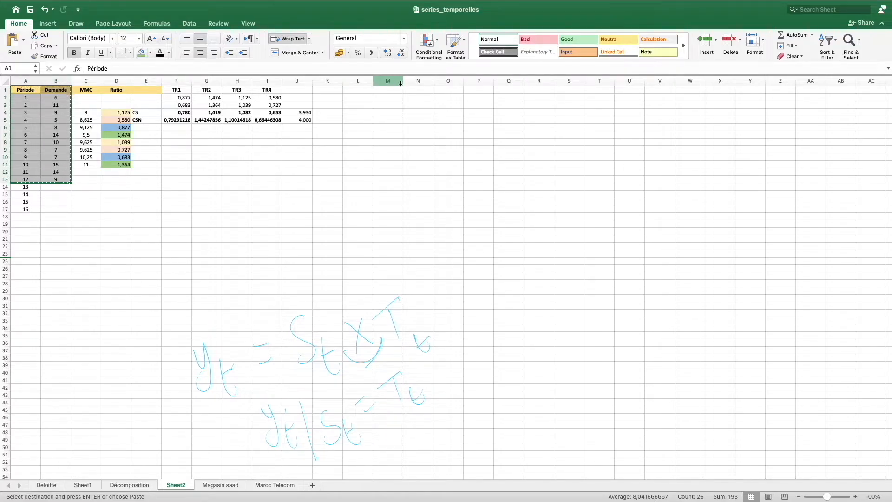
left_click_drag(387, 81, 420, 85)
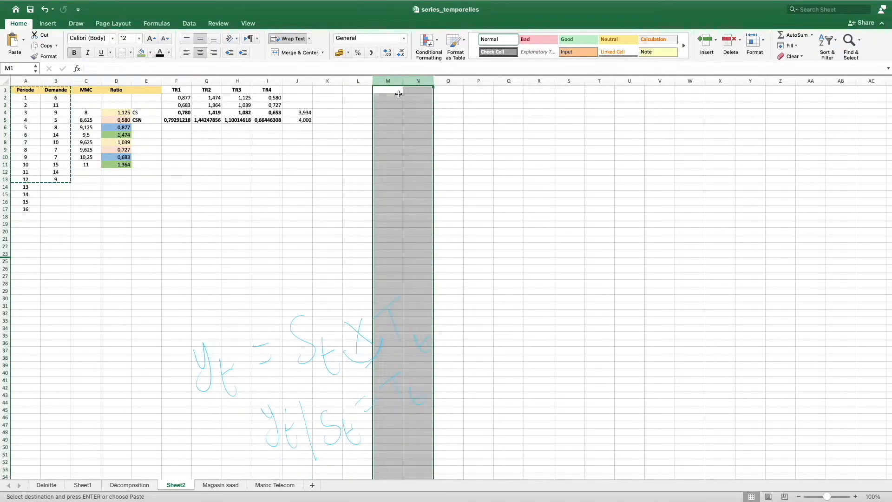
key("super+v")
key("Down")
key("Right")
key("Right")
left_click(398, 93)
Step: Add a CSN heading in O1 and extend the yellow header formatting across to S1
left_click(418, 89)
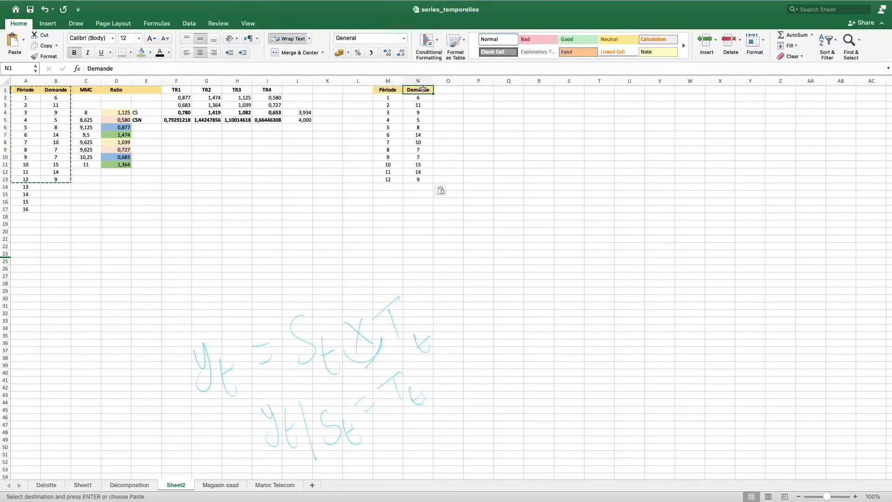
left_click(445, 91)
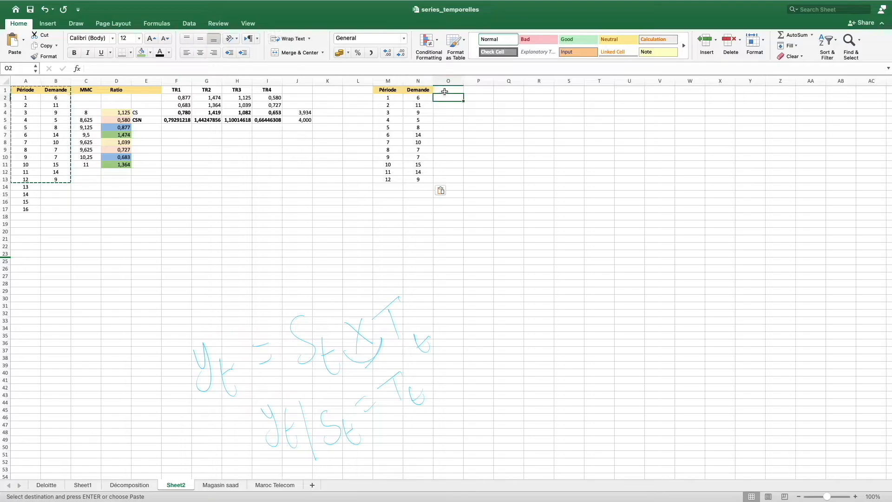
type("CS")
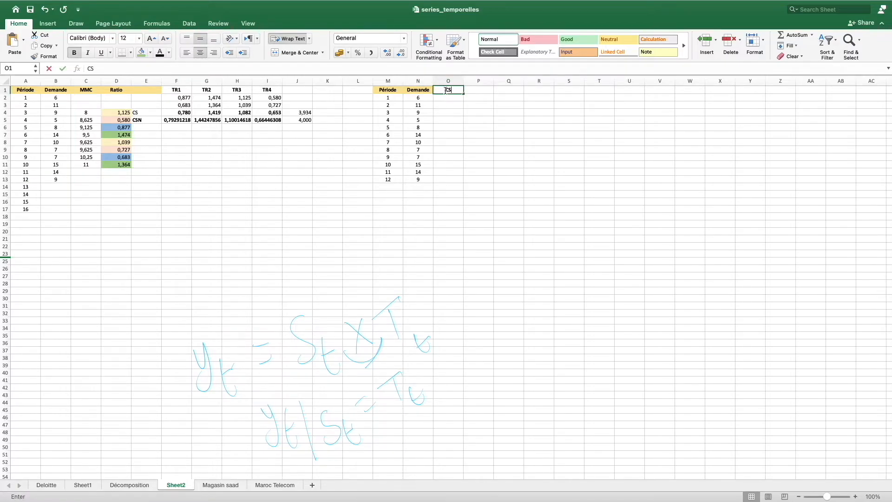
type("N")
key("Return")
left_click_drag(423, 89, 495, 89)
mouse_move(380, 89)
left_mouse_down()
mouse_move(588, 92)
mouse_move(565, 88)
left_mouse_up()
left_click(44, 57)
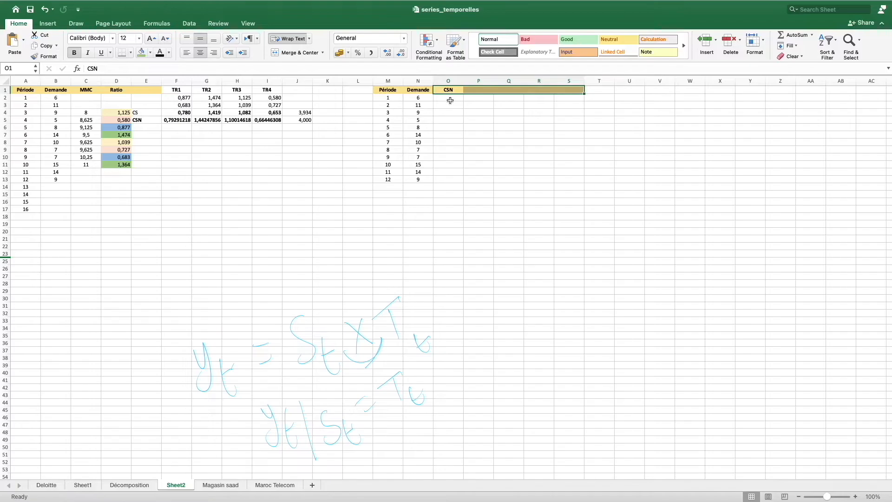
Step: Link the CSN cells for periods 1 to 4 (O2:O5) to the normalised coefficients F5, G5, H5 and I5
left_click(448, 98)
type("=")
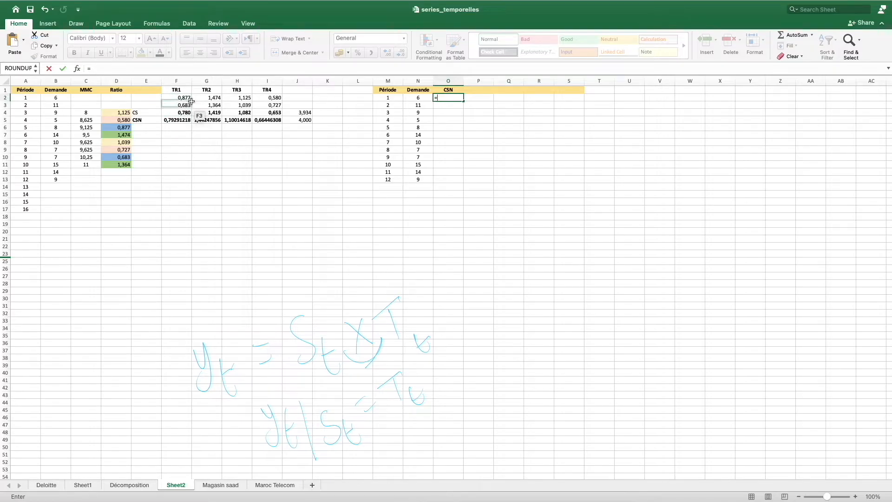
left_click(186, 120)
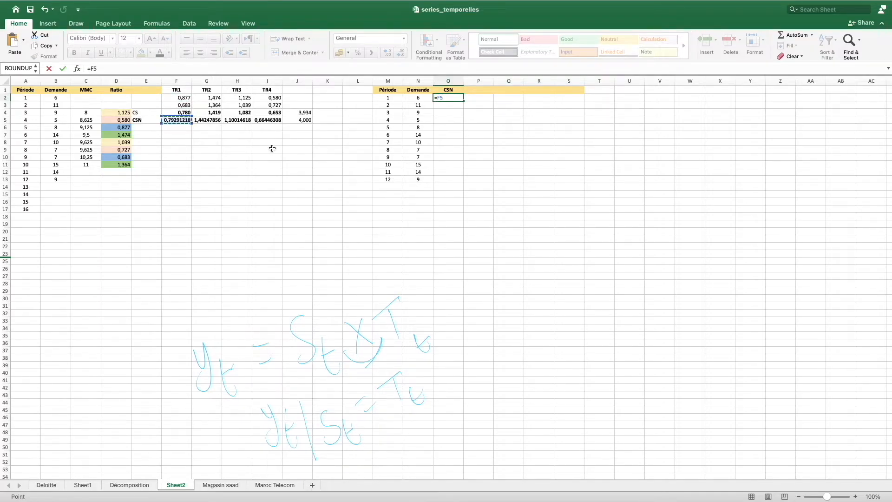
key("Return")
type("=")
left_click(209, 120)
key("Return")
type("=")
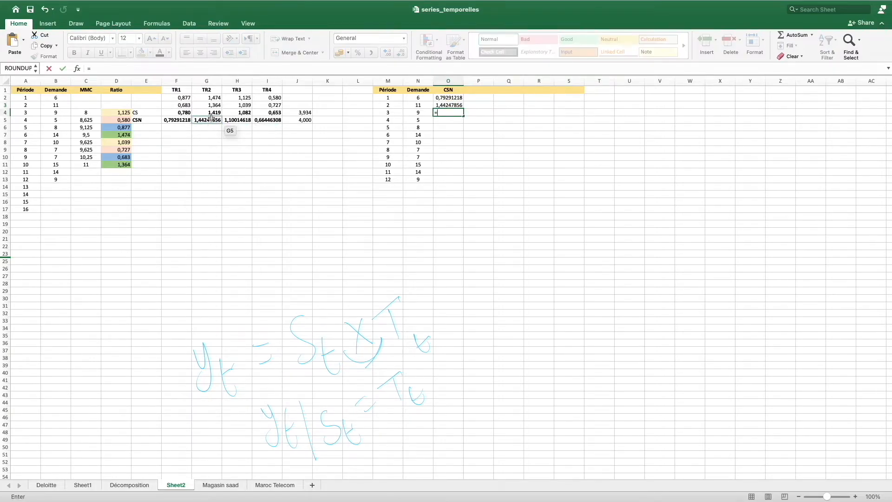
left_click(231, 121)
key("Return")
type("=")
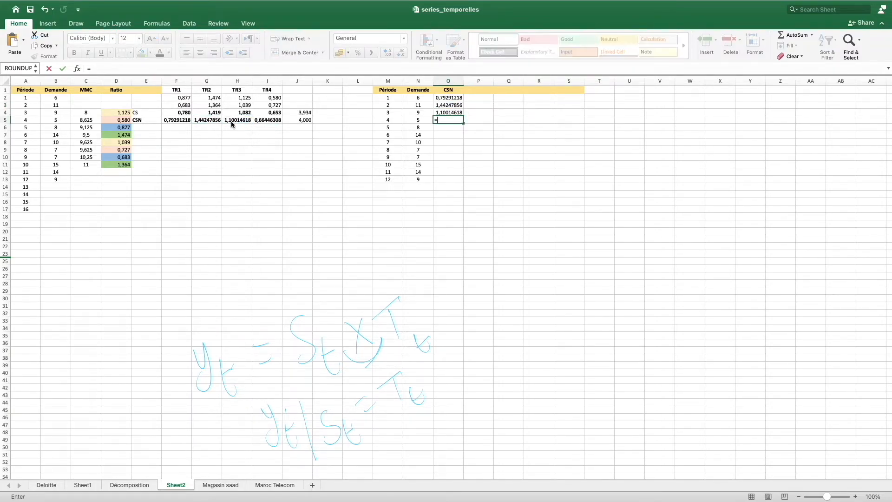
left_click(277, 120)
key("Return")
Step: Link the CSN cells for periods 5 to 8 (O6:O9) to F5, G5, H5 and I5 in order
type("=")
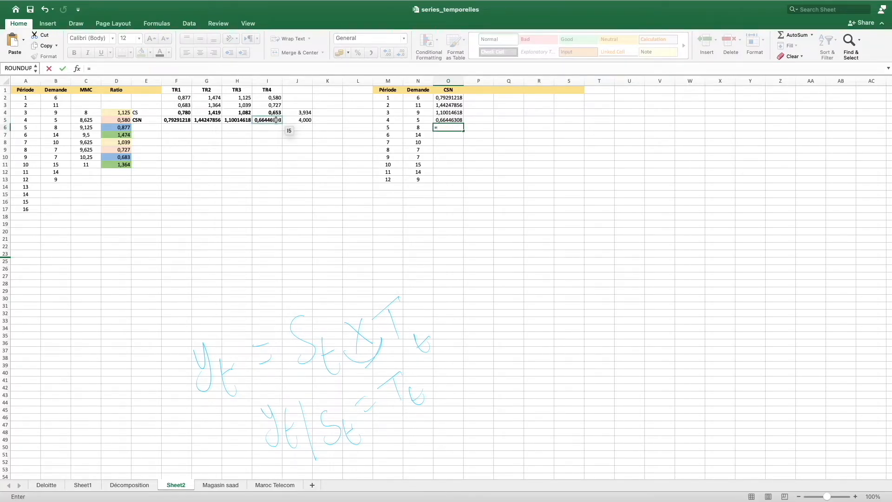
left_click(181, 120)
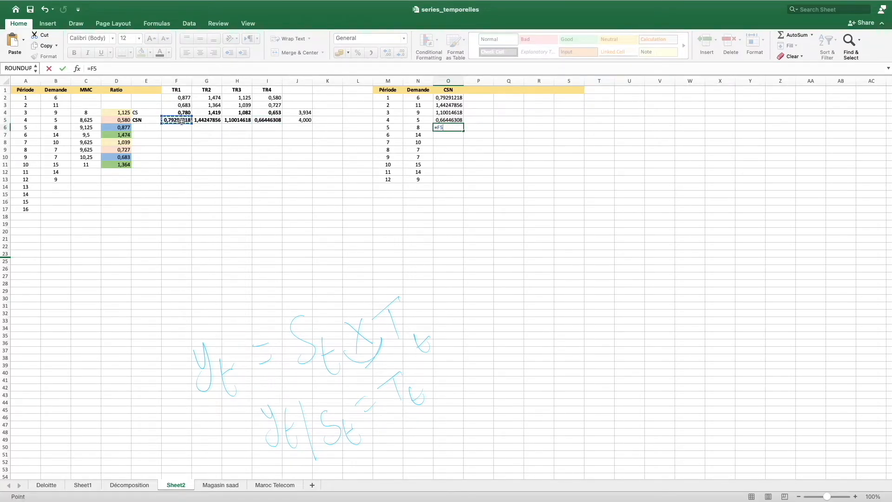
key("Return")
type("=")
left_click(205, 121)
key("Return")
type("=")
left_click(235, 121)
key("Return")
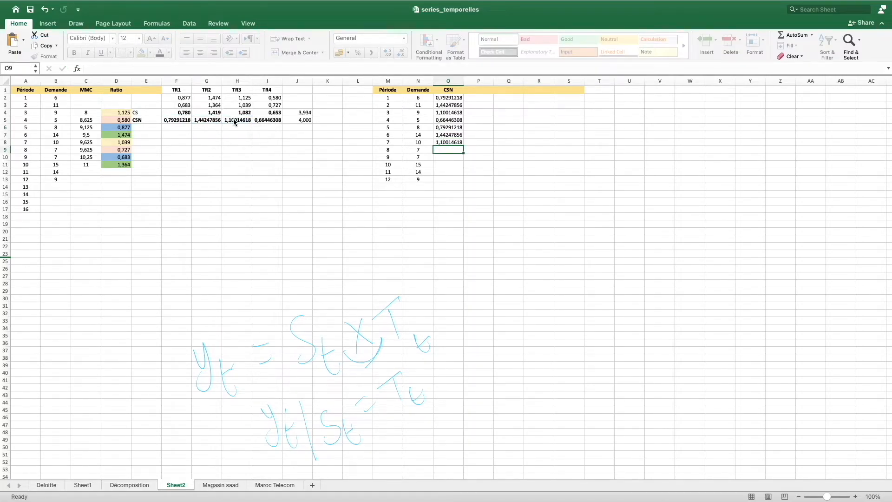
type("=")
left_click(267, 120)
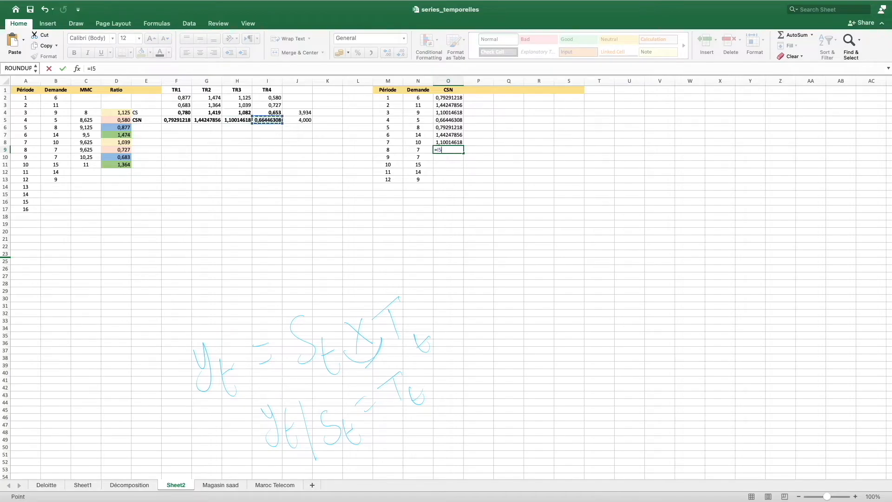
key("Return")
Step: Link the CSN cells for periods 9 to 12 (O10:O13) to F5, G5, H5 and I5 in order
type("=")
left_click(186, 120)
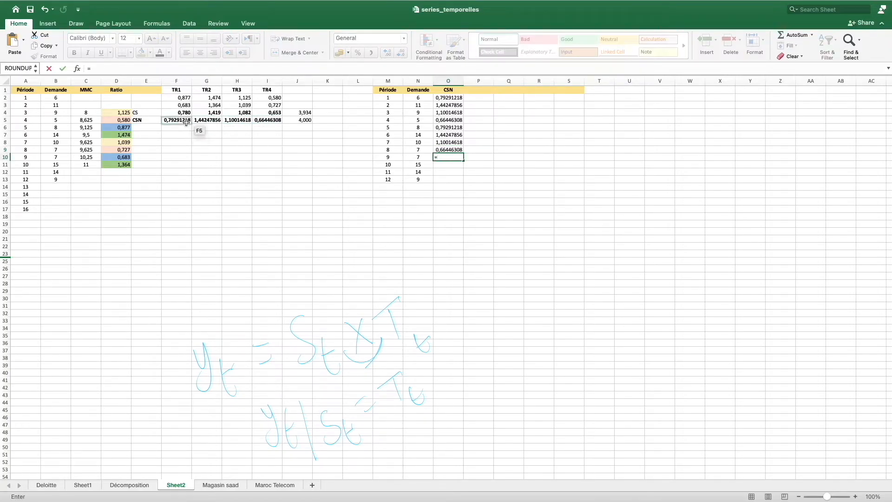
key("Return")
type("=")
left_click(200, 120)
key("Return")
type("=")
left_click(249, 119)
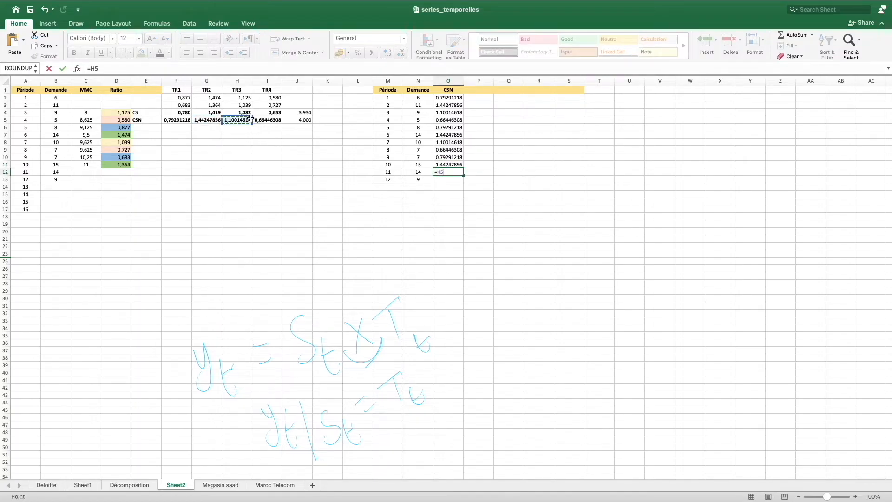
key("Return")
type("=")
left_click(268, 120)
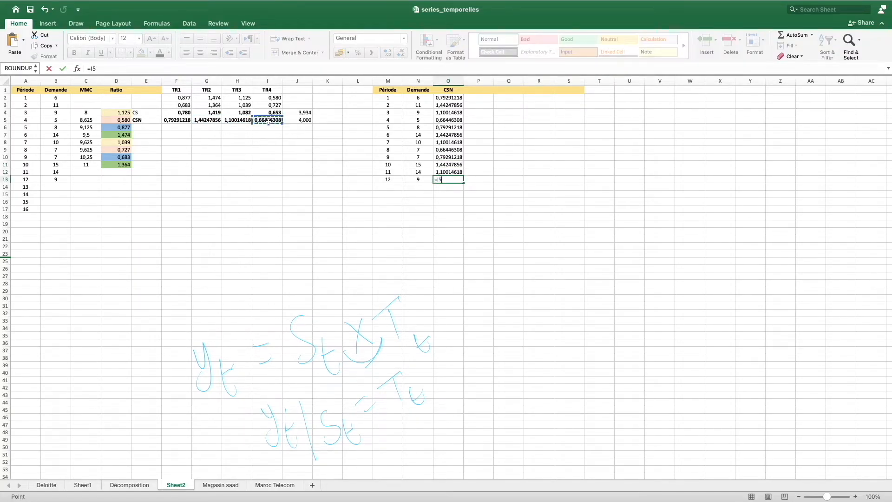
key("Return")
Step: Add an SD heading in P1 and compute the deseasonalised demand for period 1 in P2 as =N2/O2
left_click(483, 92)
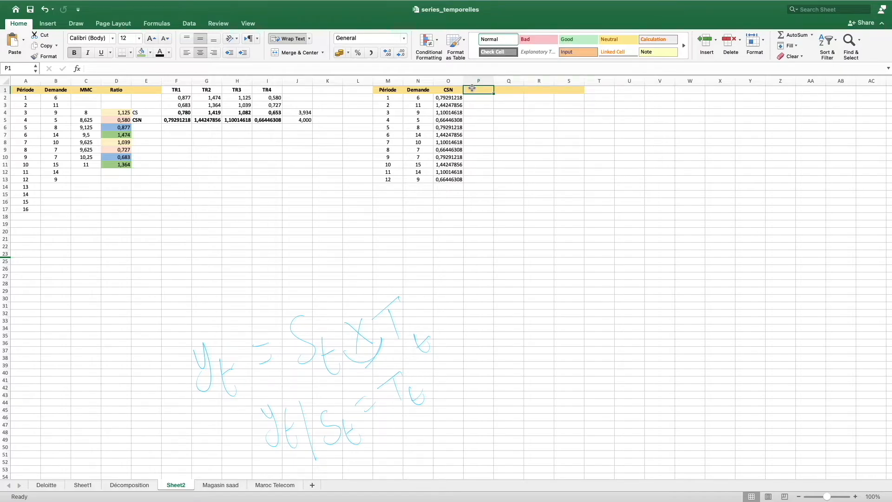
type("SD")
key("Return")
type("=")
left_click(418, 98)
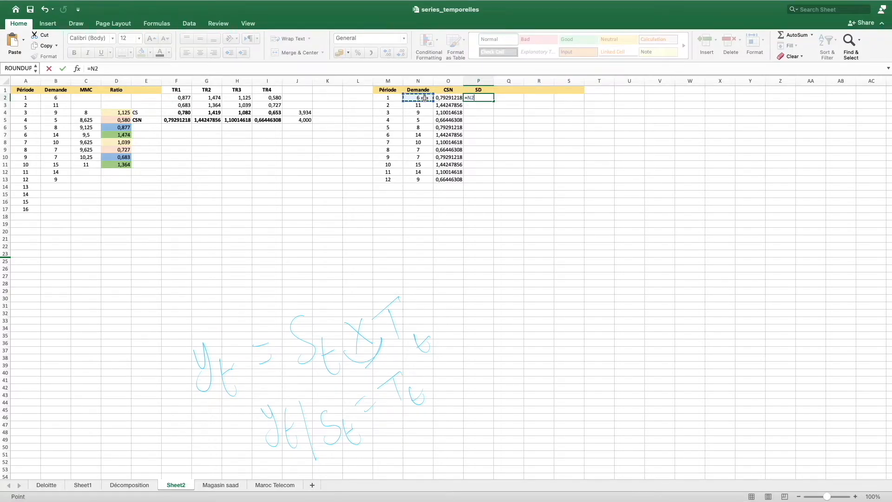
type("/")
left_click(448, 98)
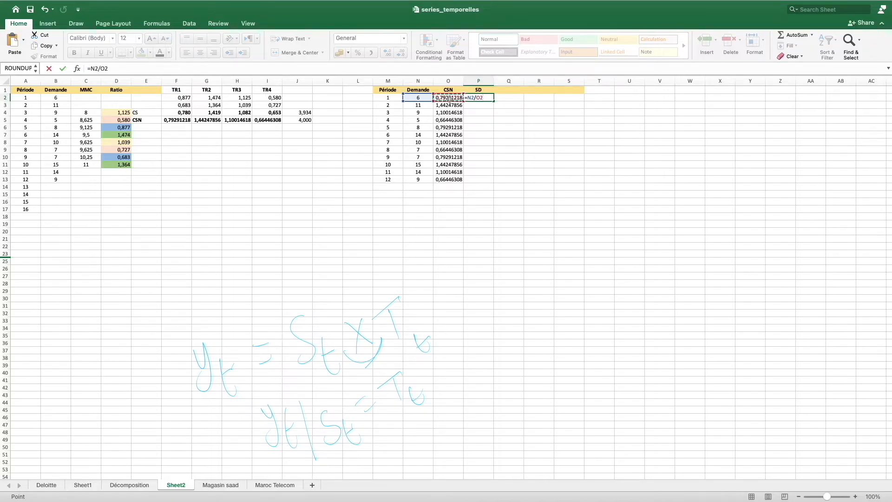
key("Return")
Step: Fill the SD formula down from P2 to P13 and check the cell references in a copied formula
left_click(490, 98)
left_click_drag(492, 99, 494, 182)
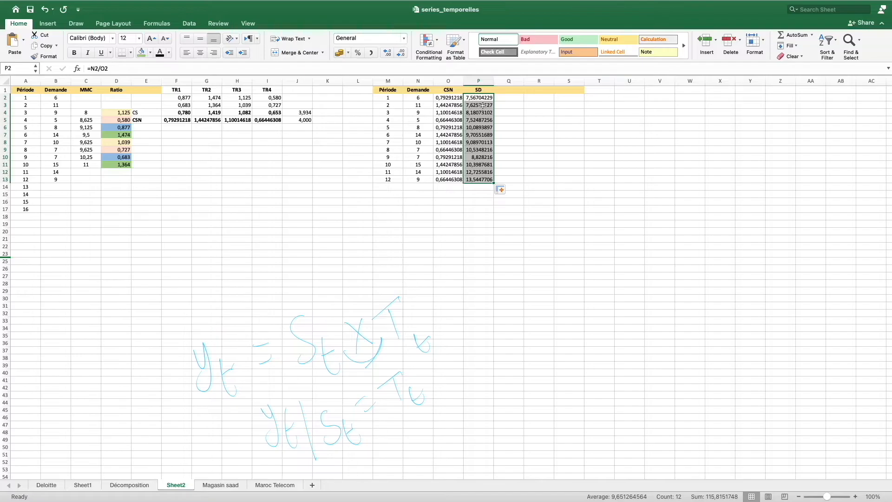
double_click(468, 106)
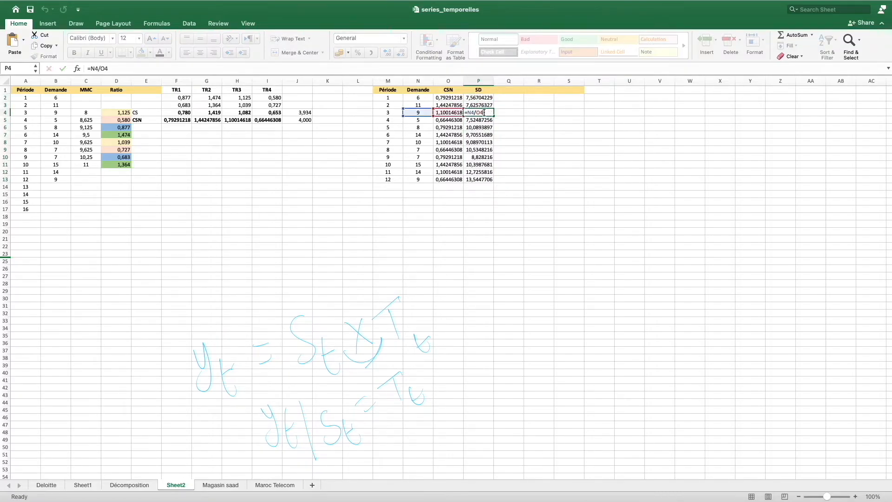
left_click(515, 107)
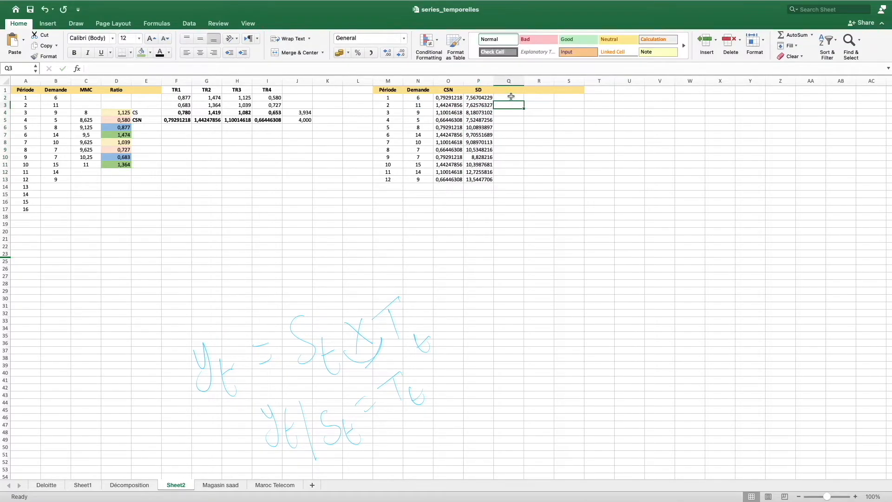
Step: Add a t^2 heading in Q1 and fill Q2:Q13 with the squared periods using =M2^2
left_click(512, 93)
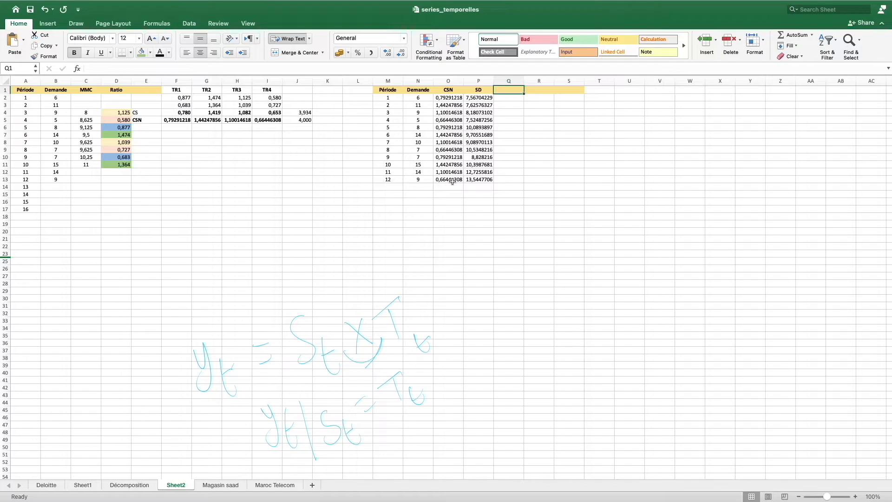
type("t^2")
key("Tab")
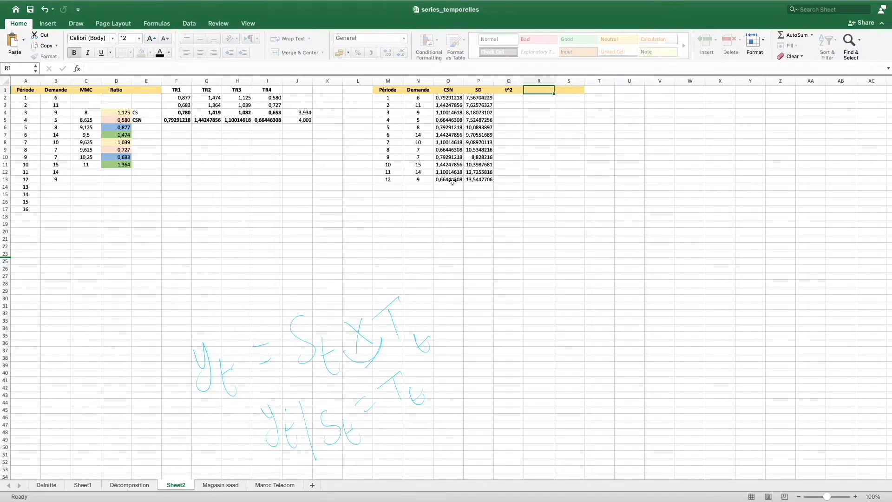
left_click(515, 97)
type("=")
left_click(403, 96)
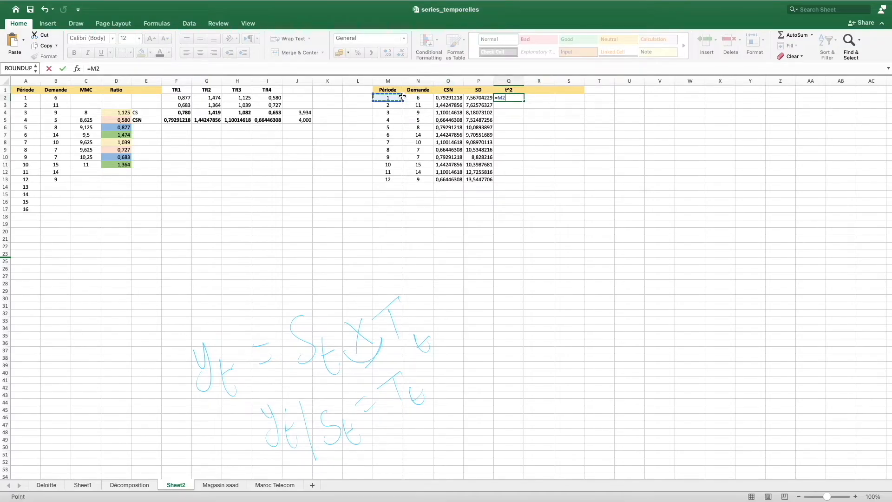
type("^2")
key("Return")
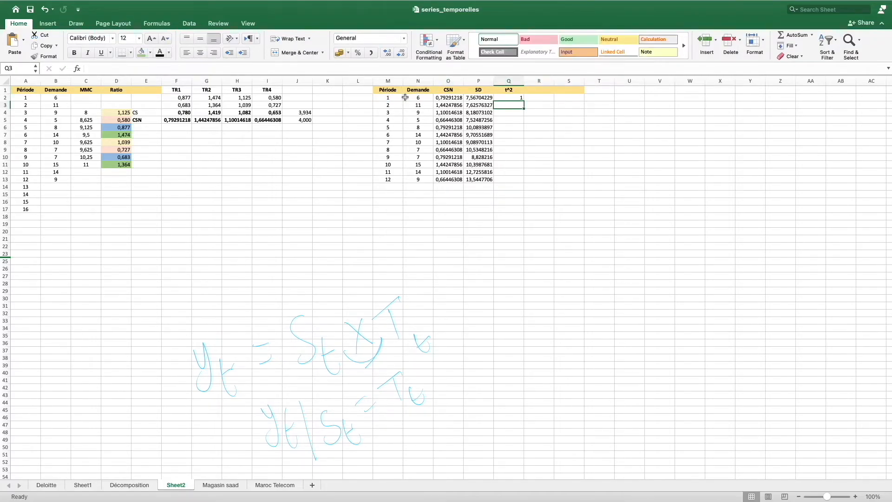
left_click(508, 97)
left_click_drag(523, 101, 522, 184)
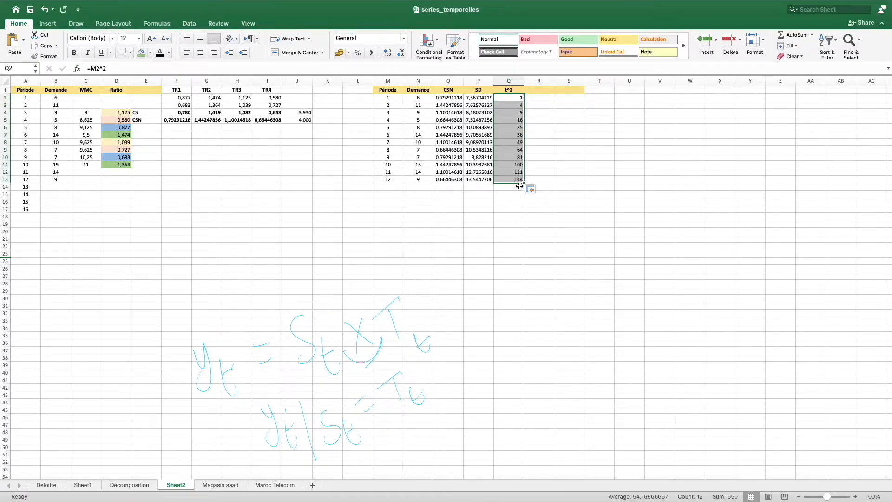
Step: Add a ty heading in R1 and compute period times deseasonalised demand in R2 as =M2*P2
left_click(543, 89)
type("ty")
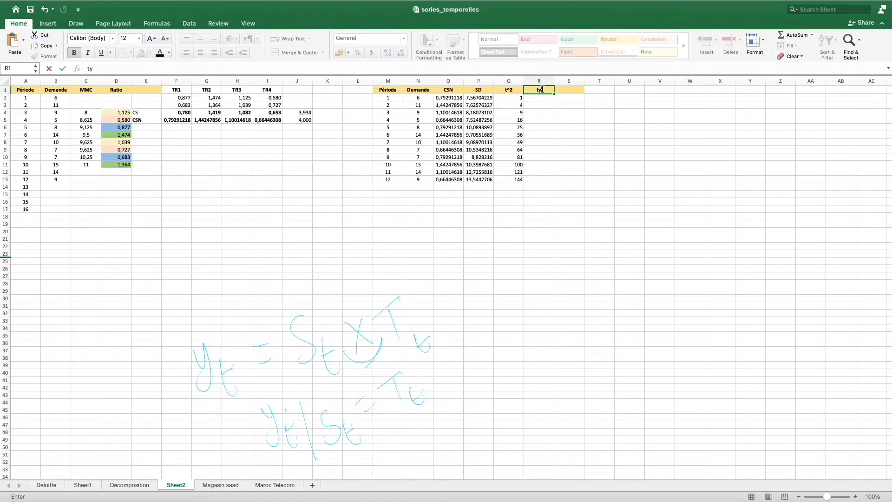
left_click(545, 101)
type("=")
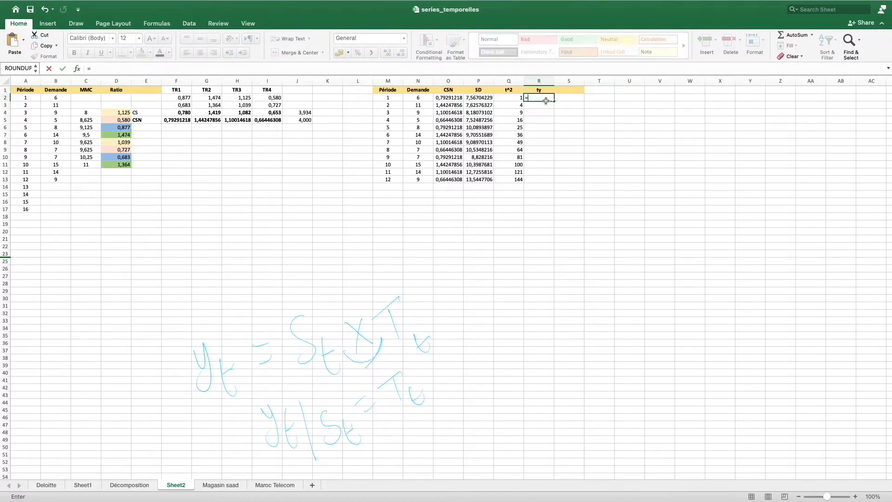
left_click(396, 98)
type("*")
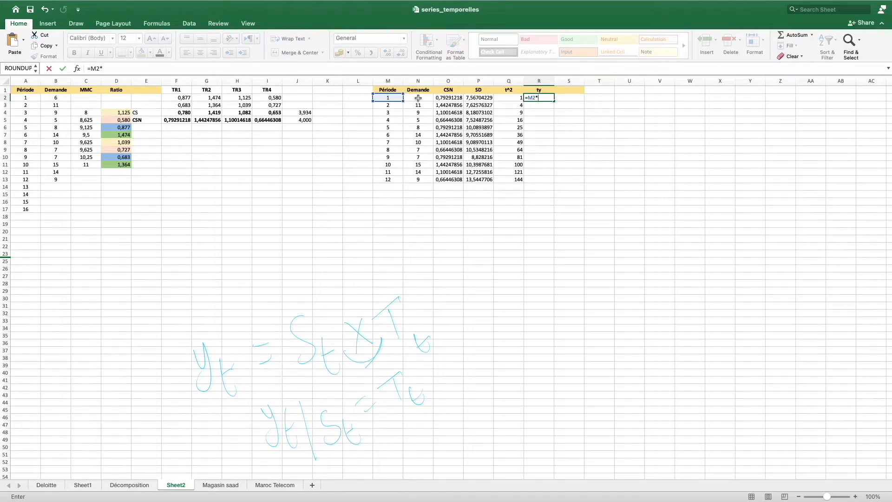
left_click(482, 98)
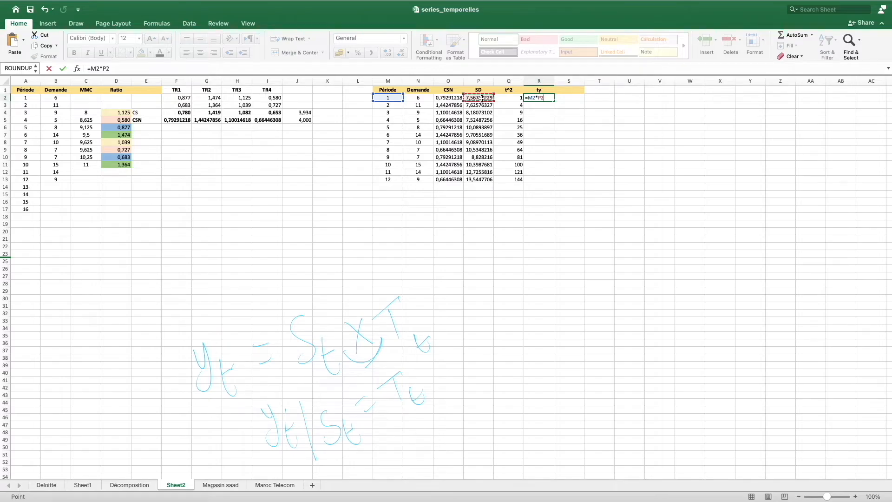
key("Return")
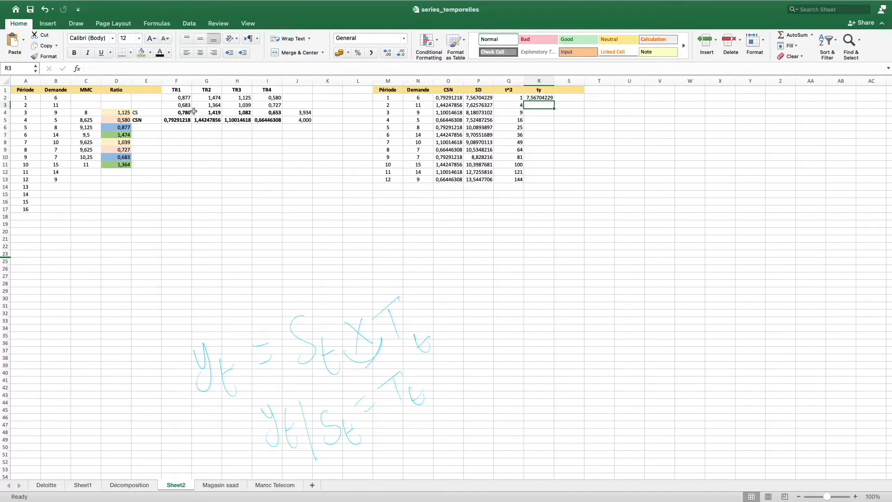
Step: Compare the Demande and SD columns (N and P) in an enlarged temporary line chart and delete the chart
left_click(418, 81)
left_click(484, 90, "super")
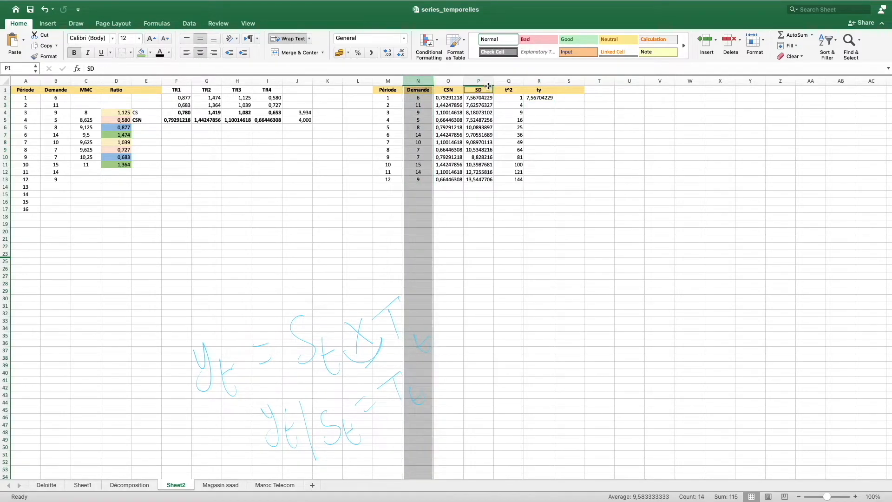
left_click(488, 84, "super")
left_click(52, 25)
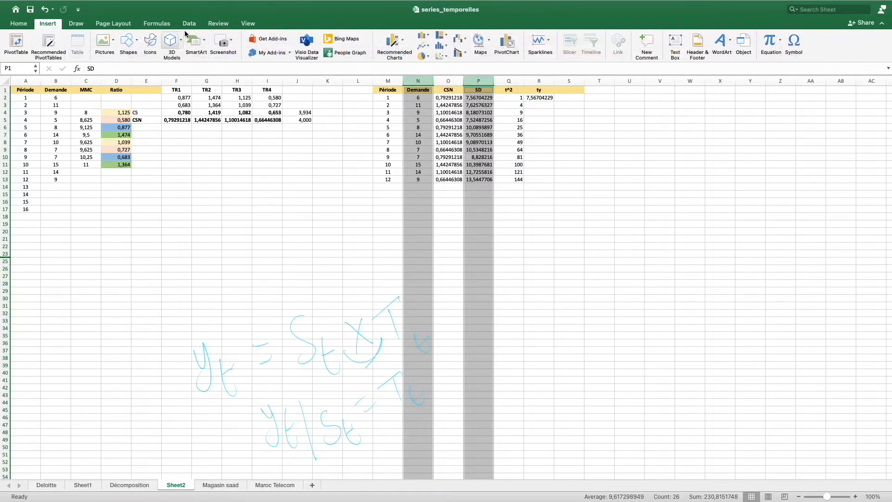
left_click(424, 46)
left_click(435, 86)
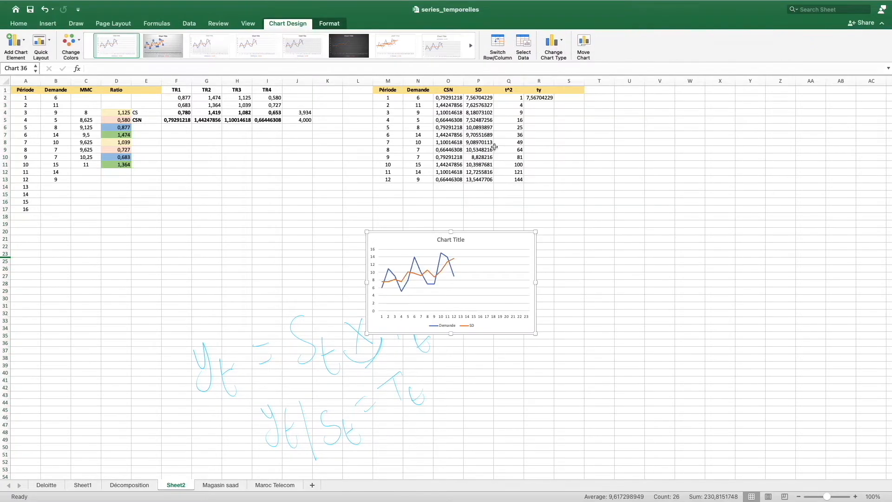
left_click_drag(535, 231, 695, 168)
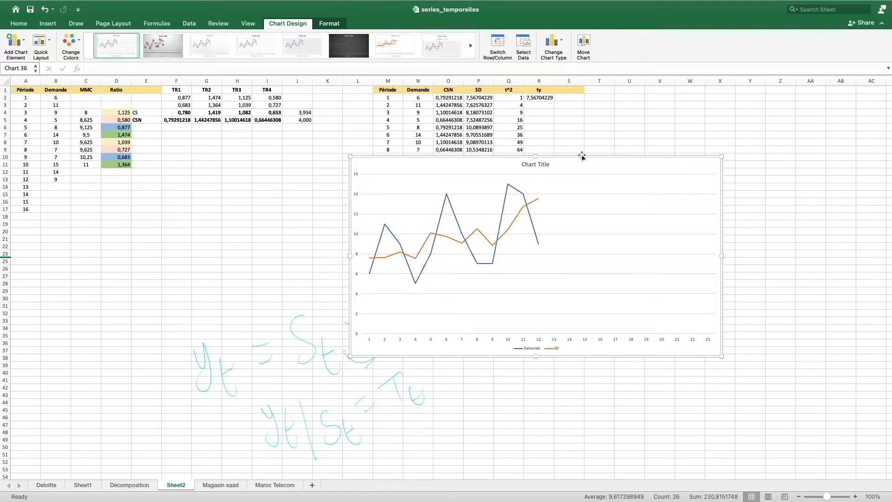
key("Delete")
Step: Check the ty formula in R2 and fill it down to R13
left_click(538, 179)
left_click(534, 106)
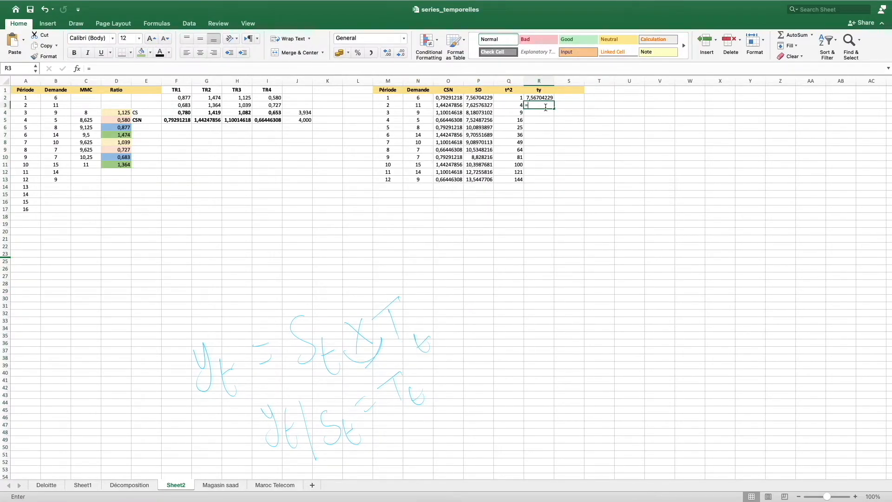
type("=")
key("Escape")
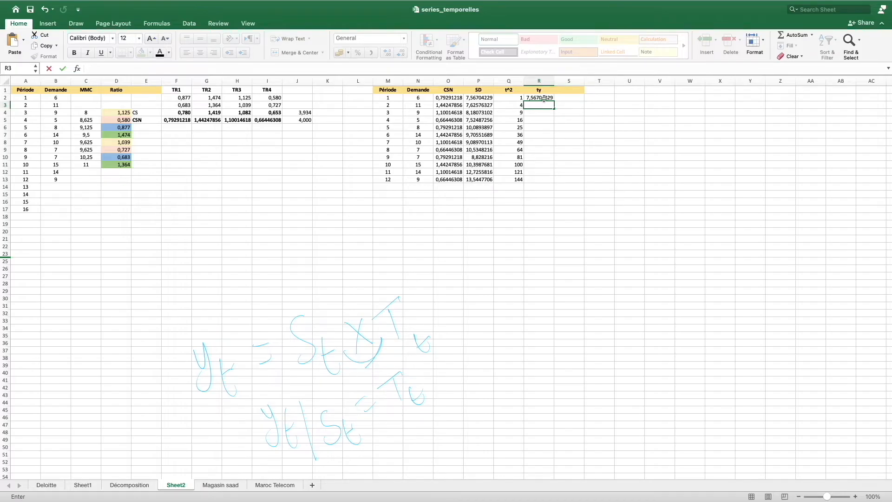
double_click(542, 99)
key("Return")
left_click(538, 97)
left_click_drag(554, 101, 557, 185)
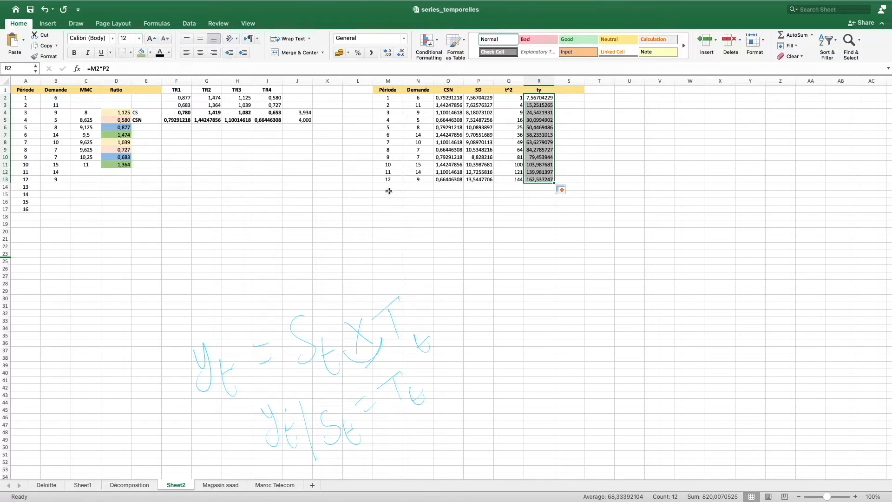
Step: Label L14 as Total and sum the periods in M14 with =SUM(M2:M13)
left_click(356, 186)
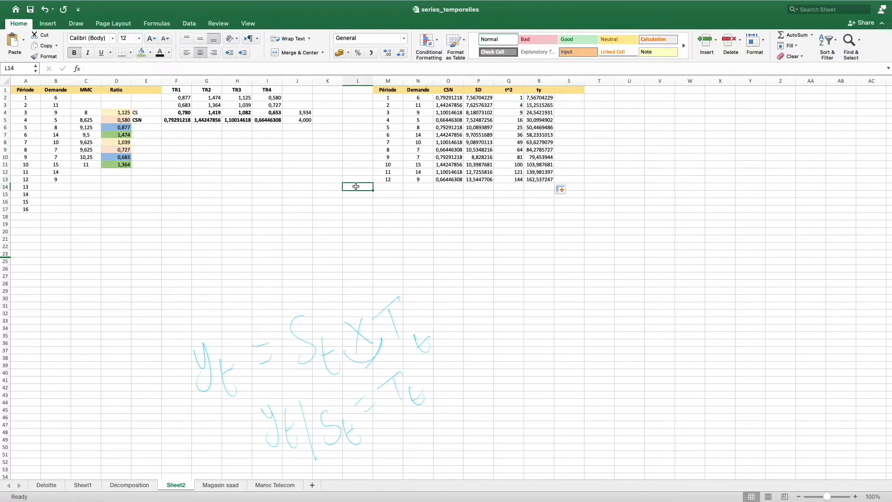
type("Total")
key("Tab")
type("=SUM(")
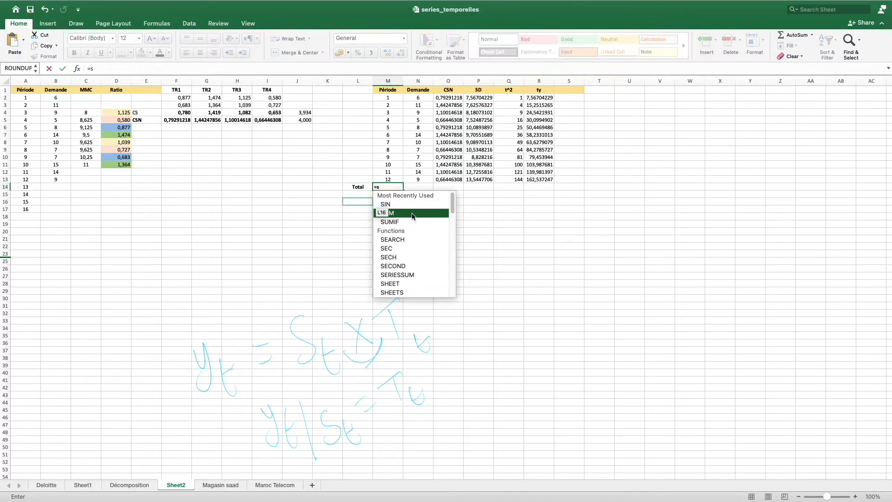
left_click_drag(396, 99, 397, 179)
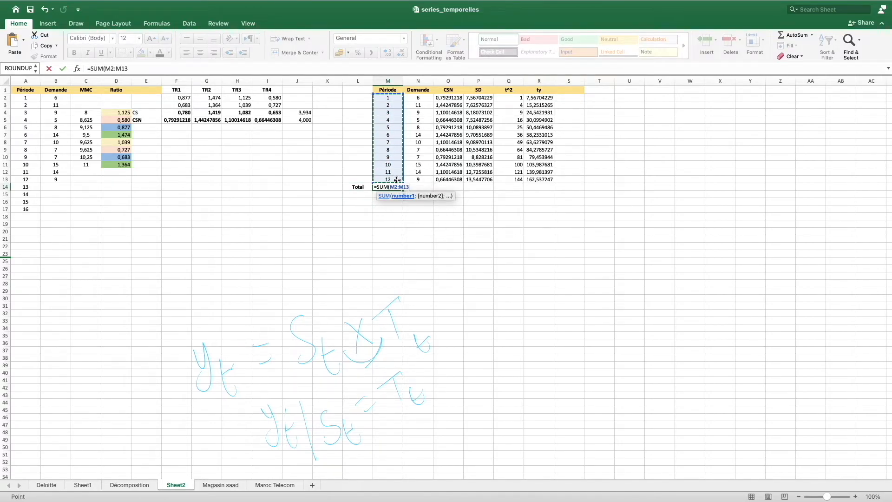
key("Return")
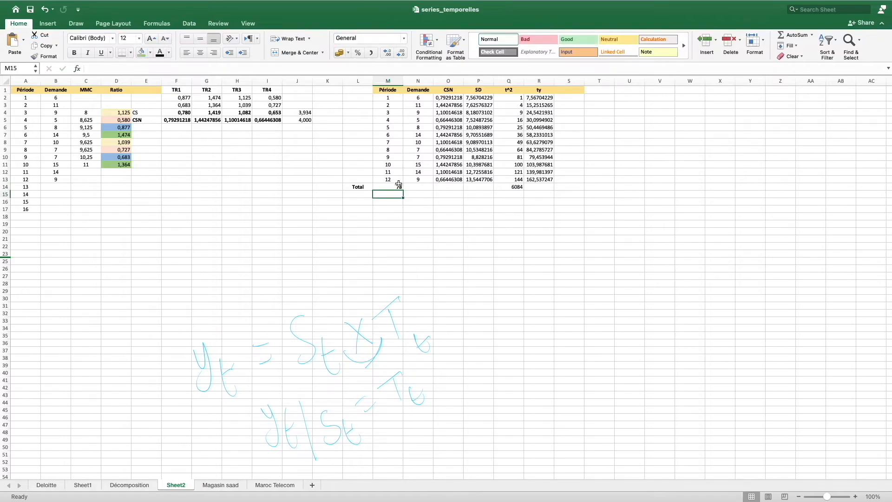
Step: Fill the total formula across from M14 to R14 and check the t^2 total's formula
left_click(398, 186)
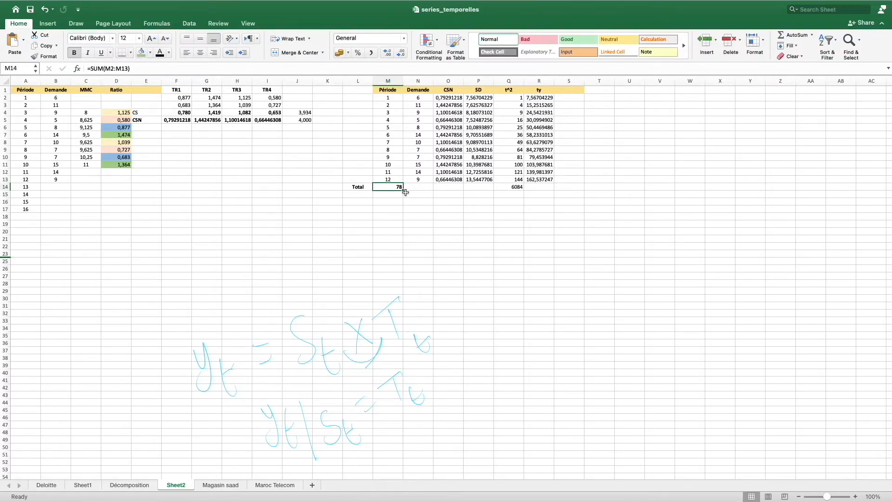
left_click_drag(403, 190, 555, 188)
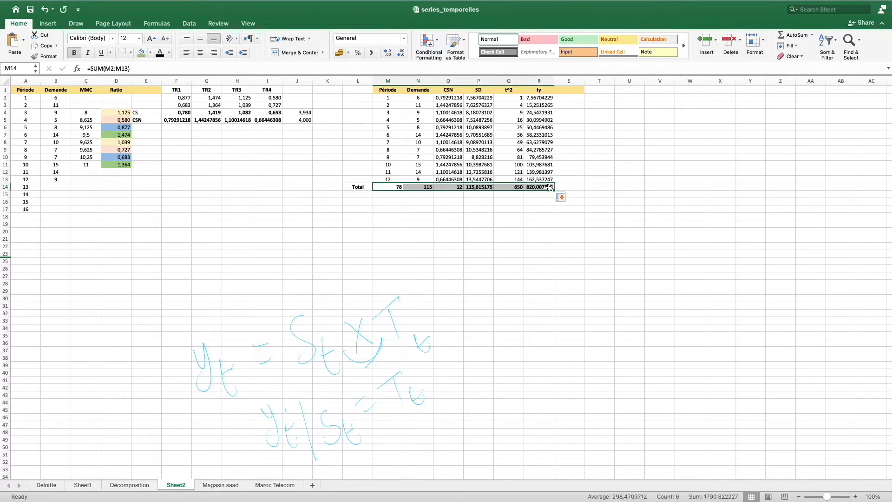
double_click(509, 187)
left_click_drag(540, 217, 526, 222)
key("Escape")
left_click(479, 200)
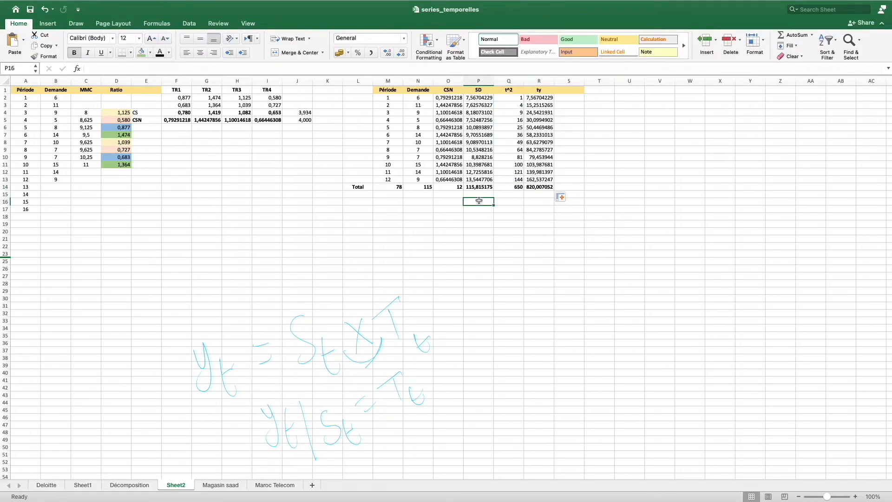
Step: Clear the unneeded totals of the Demande and CSN columns in N14 and O14
left_click(427, 188)
key("Delete")
left_click(455, 199)
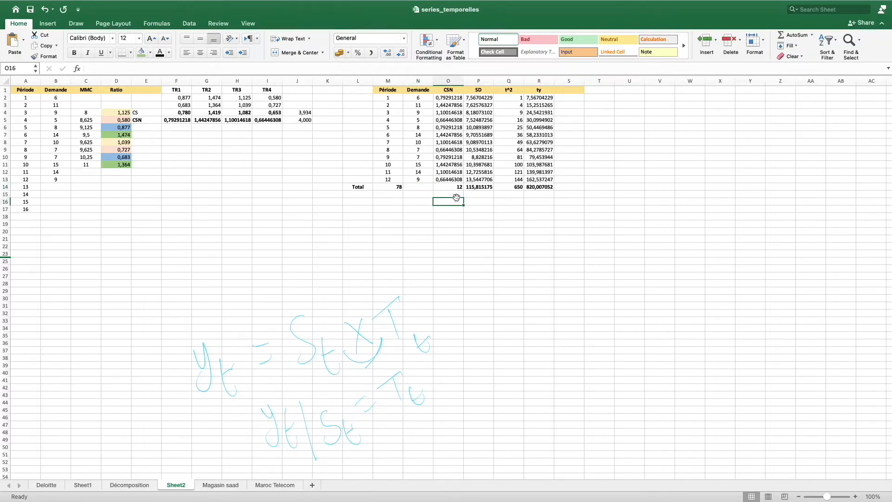
left_click(457, 187)
key("Delete")
key("ctrl+z")
left_click(458, 215)
left_click(453, 187)
key("Delete")
left_click(495, 209)
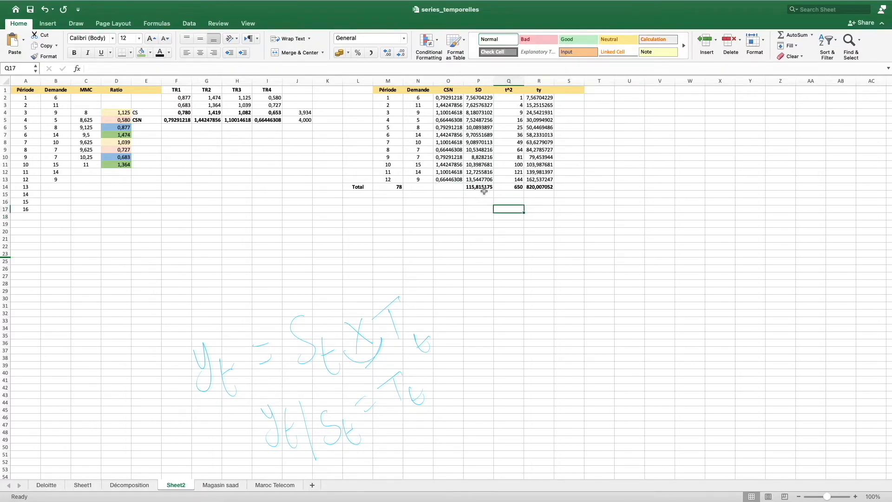
Step: Enter the labels Numerateur in L17 and Denominateur in L18
left_click(361, 209)
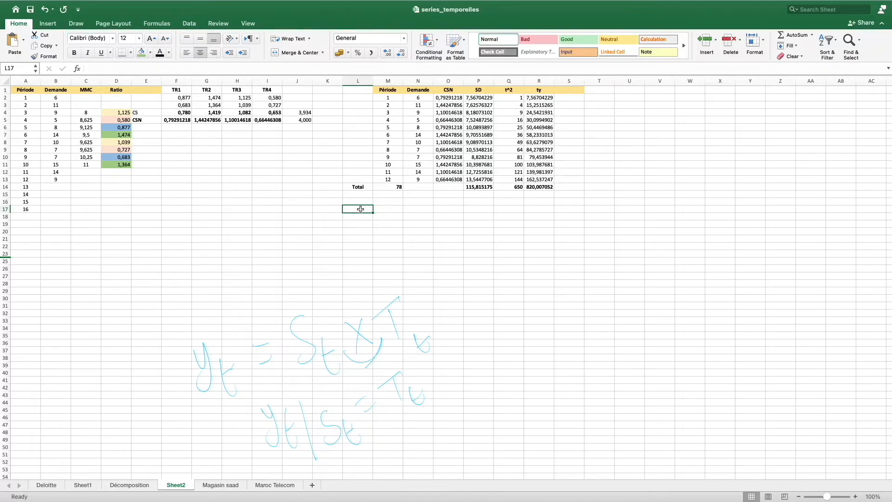
type("Numét")
key("BackSpace")
key("BackSpace")
type("erateur")
key("Return")
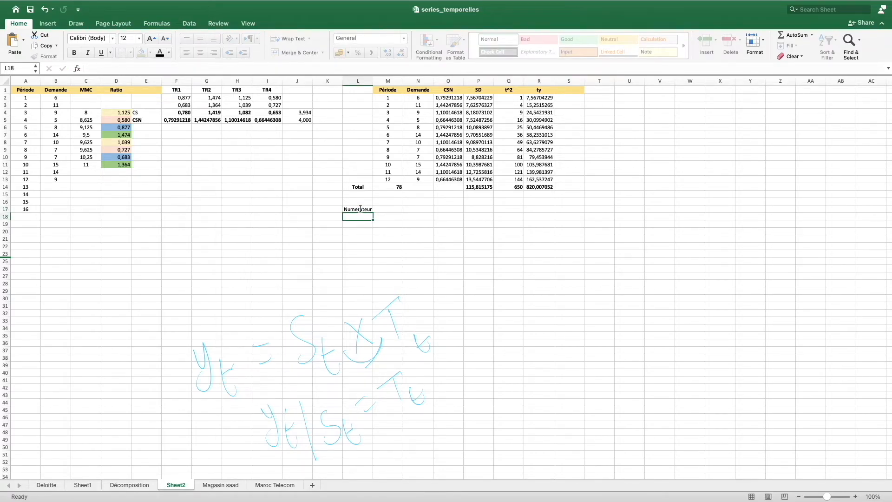
type("Denominateur")
key("Return")
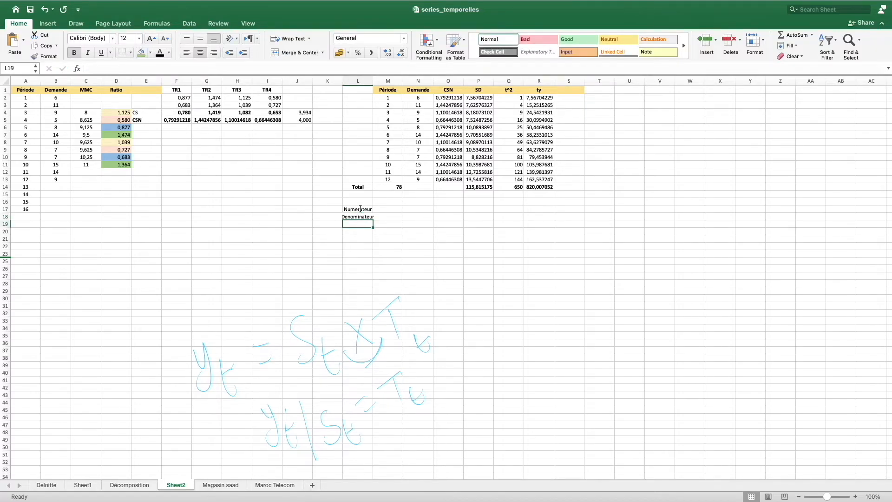
Step: Enter the labels b1 in L19 and b0 in L20 for the trend coefficients
type("b1")
key("Return")
type("B")
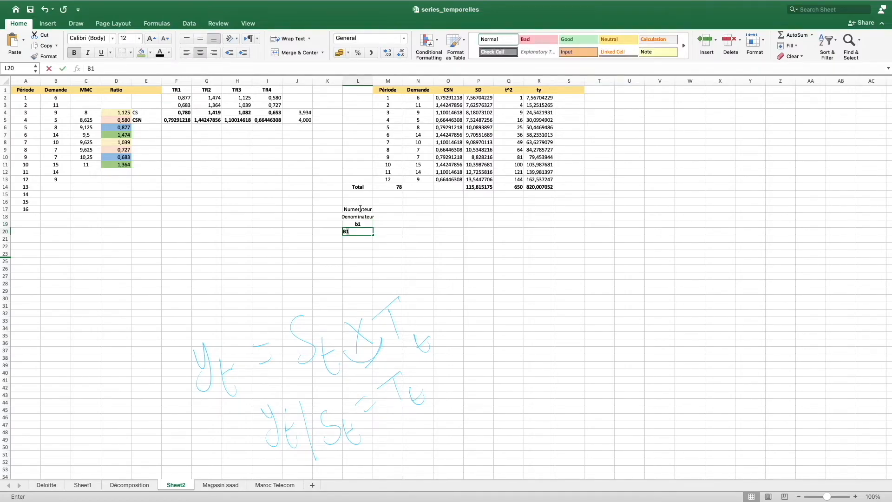
key("BackSpace")
type("b")
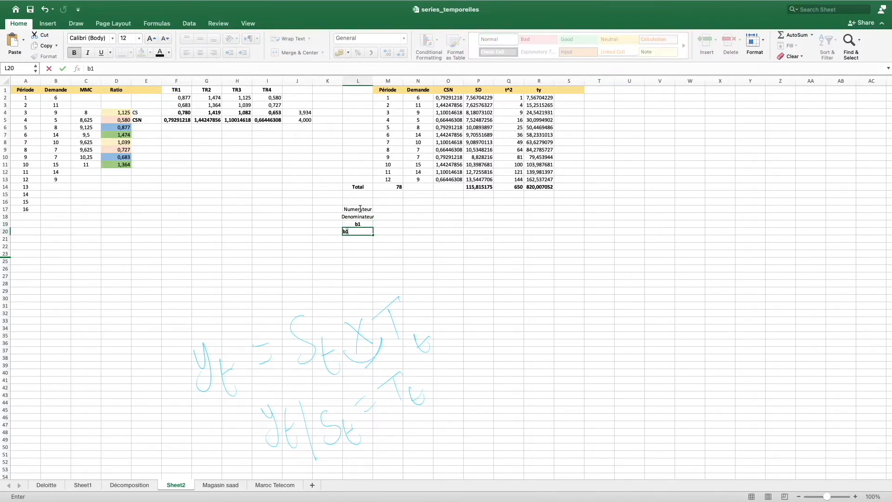
type("0")
key("Return")
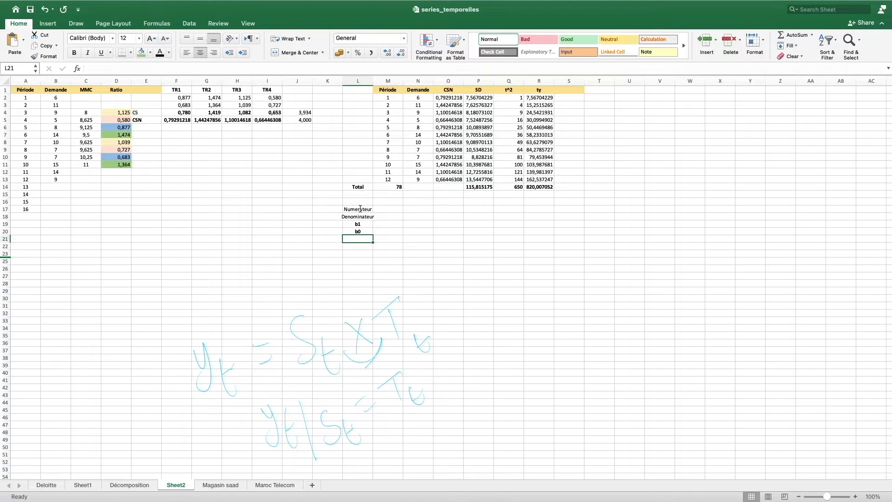
Step: Compute the slope's numerator in M17 with =12*R14-M14*P14
left_click(388, 211)
type("=")
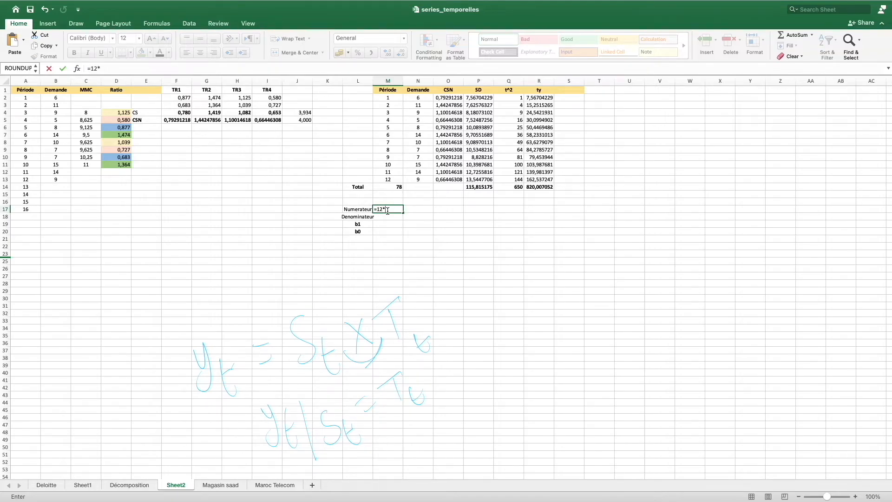
type("12*")
left_click(533, 186)
type("-")
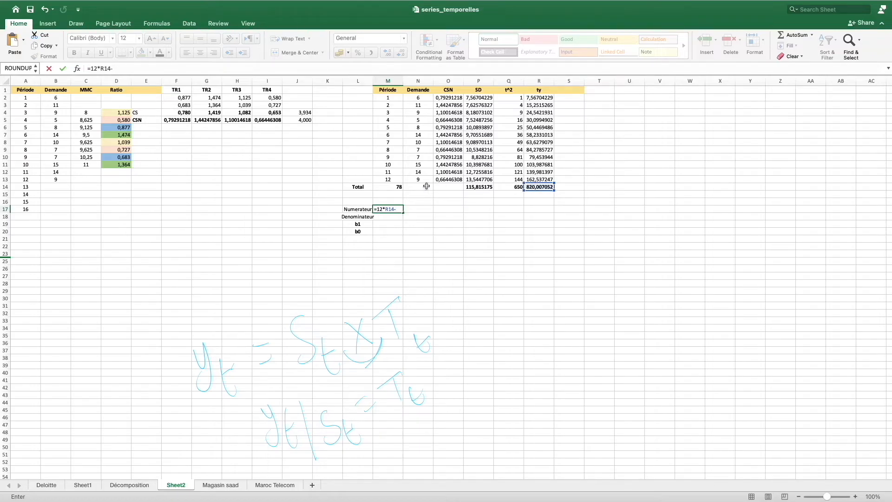
left_click(388, 187)
type("*")
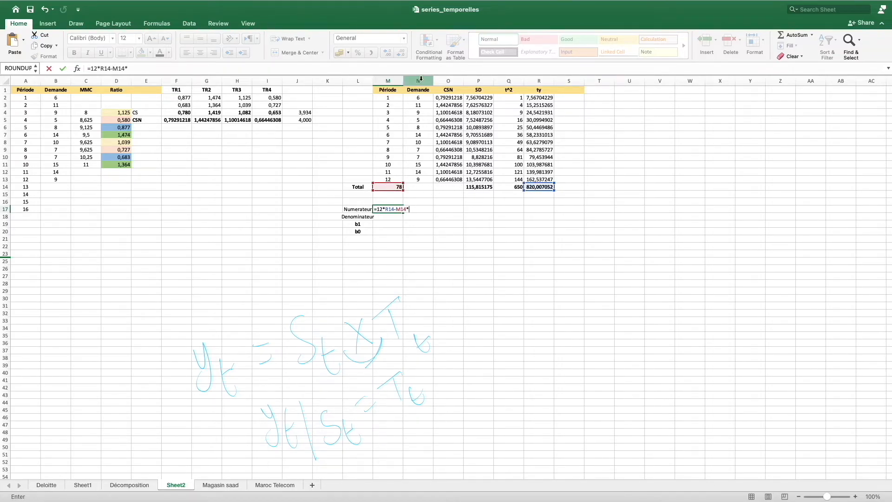
left_click(484, 187)
key("Return")
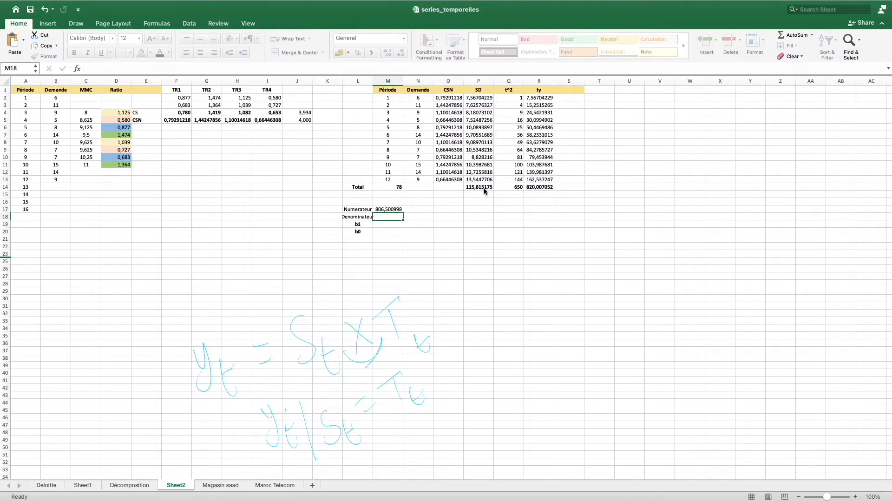
Step: Compute the slope's denominator in M18 with =12*Q14-M14^2
type("=")
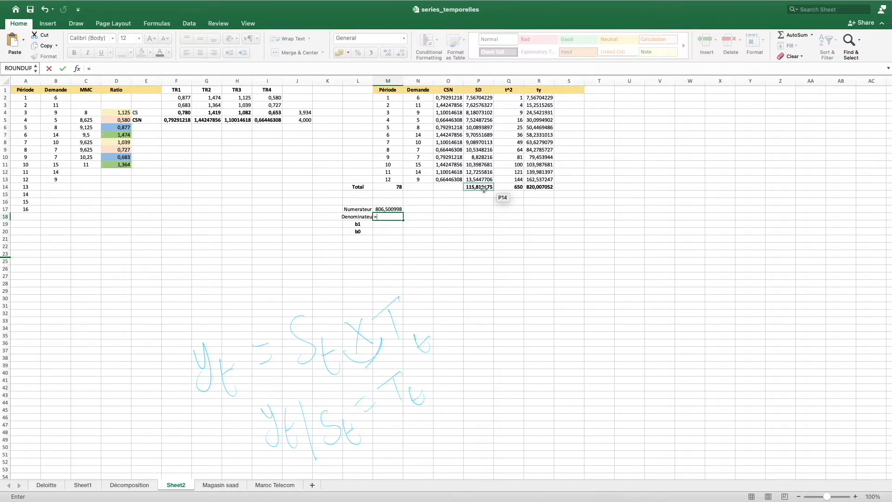
type("12*")
left_click(513, 187)
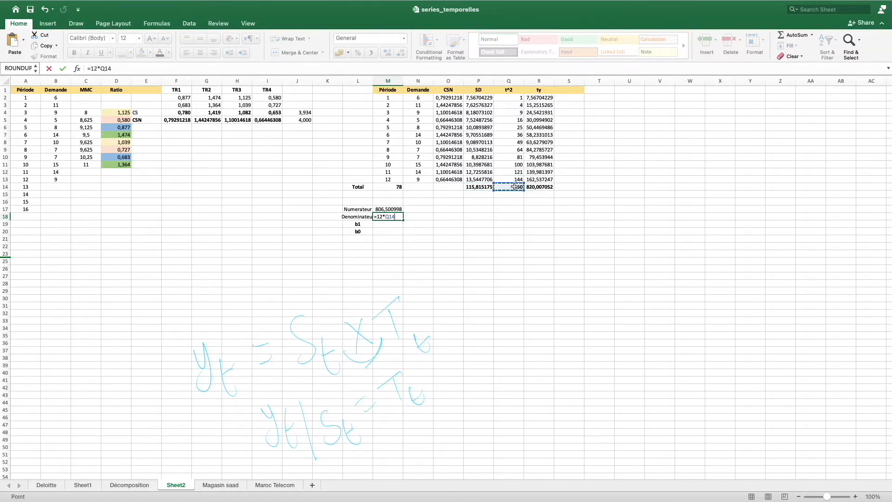
type("-")
left_click(402, 187)
type("^2")
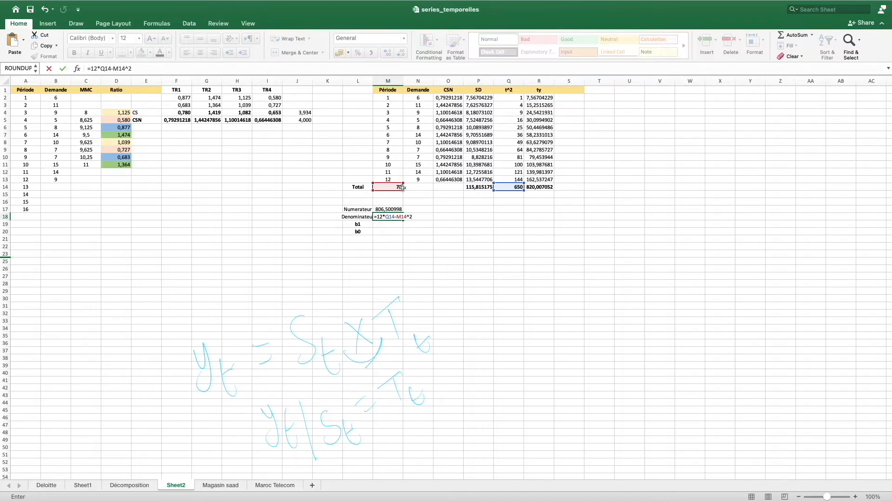
key("Return")
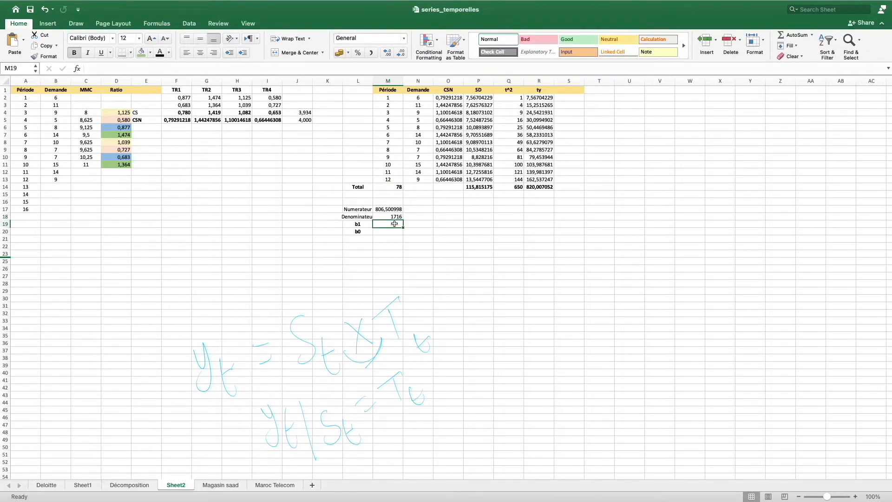
Step: Compute the slope b1 in M19 by dividing the numerator M17 by the denominator M18
type("=")
left_click(396, 209)
type("/")
left_click(396, 216)
key("Return")
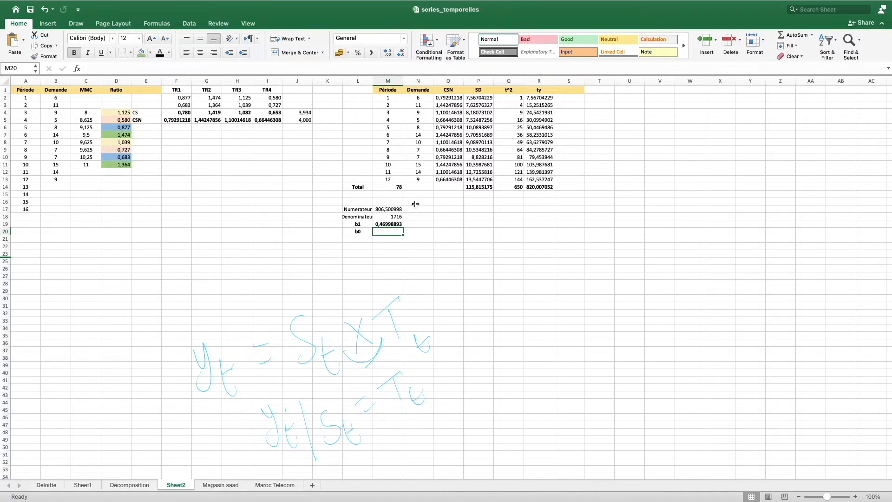
Step: Compute the intercept b0 in M20 with =AVERAGE(P2:P13)-M19*AVERAGE(M2:M13) and check the b1 and b0 cells
type("=")
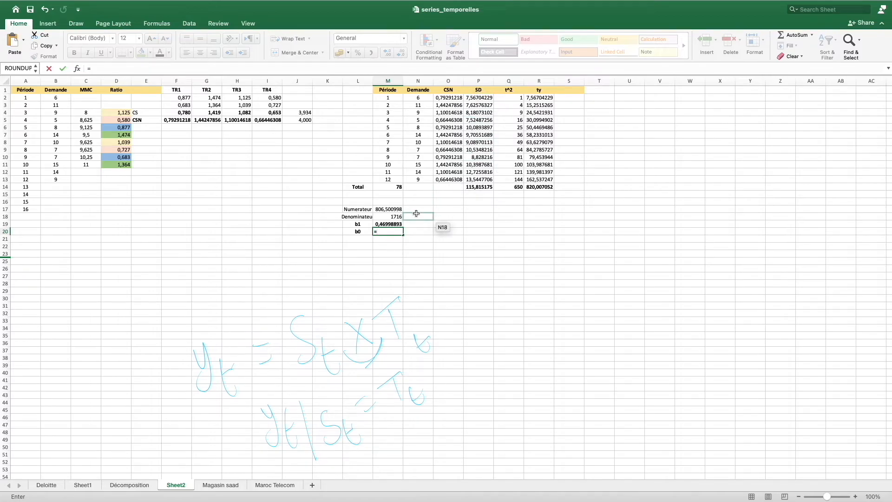
key("Tab")
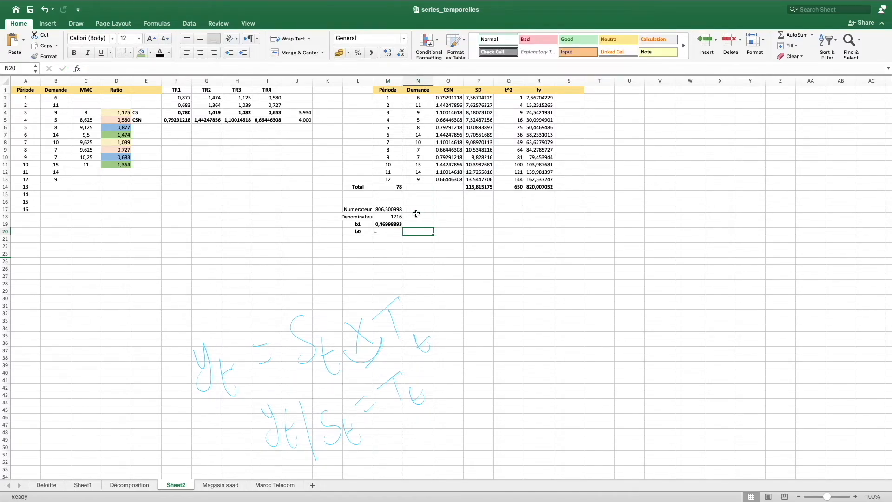
double_click(385, 230)
type("ave")
key("Tab")
left_click_drag(478, 97, 478, 181)
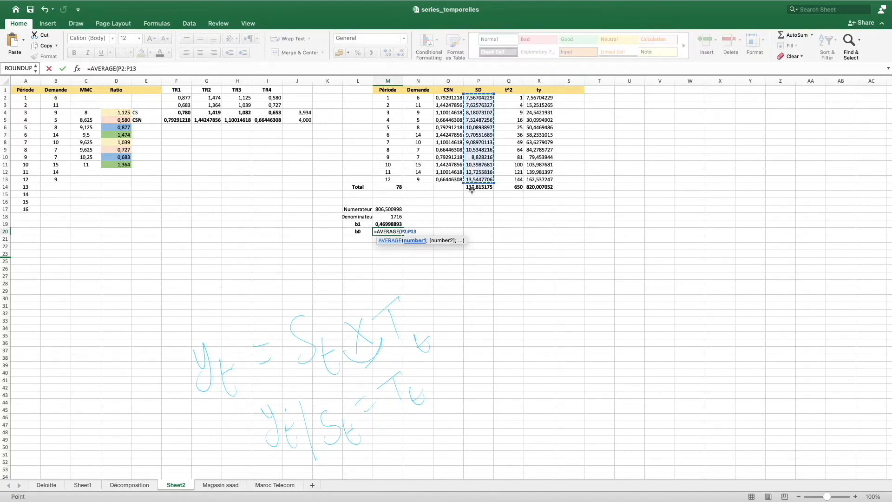
type(")-")
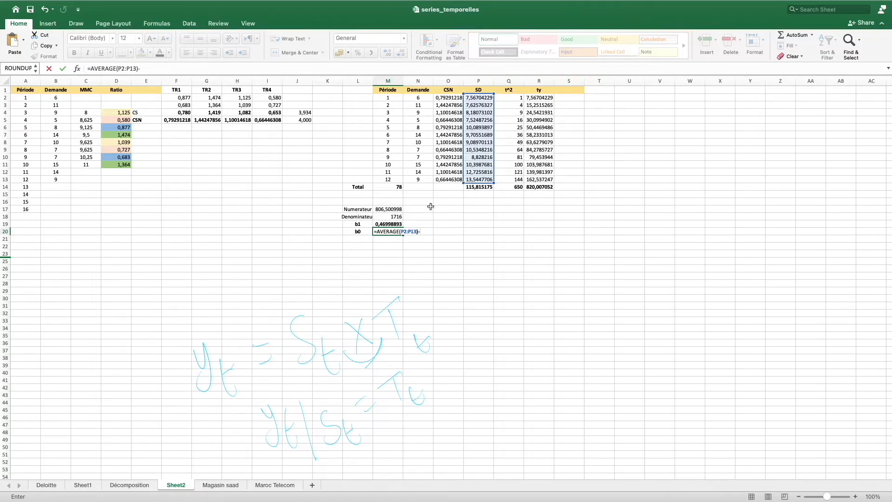
left_click(389, 224)
type("*")
type("aver")
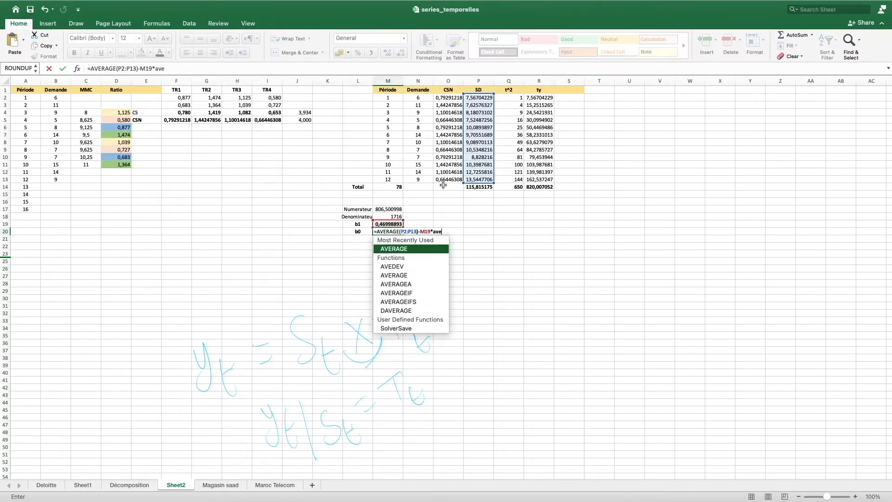
double_click(413, 250)
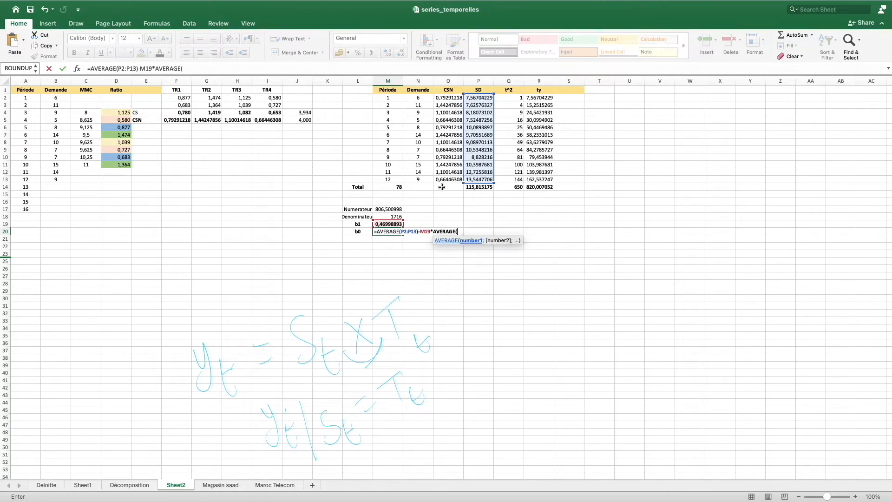
left_click_drag(390, 99, 387, 178)
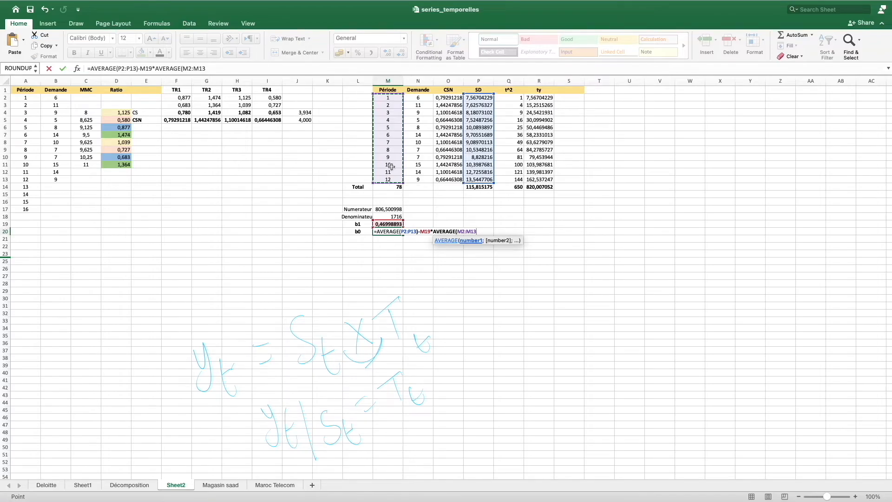
type(")")
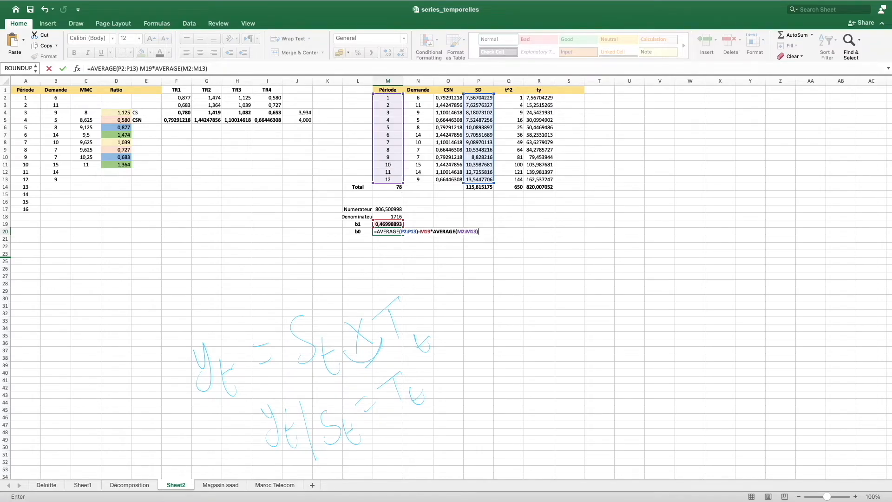
key("ctrl+Return")
left_click(384, 225)
left_click(383, 232)
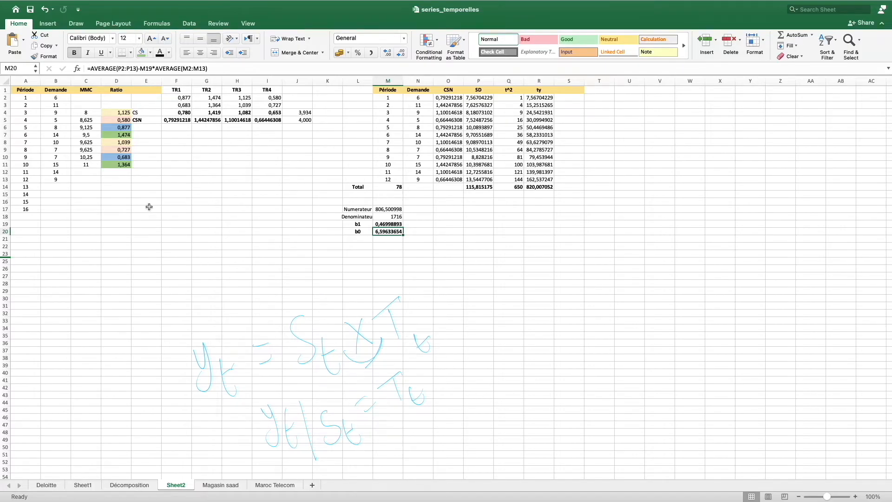
Step: Handwrite the trend equation ŷ = 6,596 + 0,47t in orange ink beside the blue formulas and leave drawing mode
left_click(74, 24)
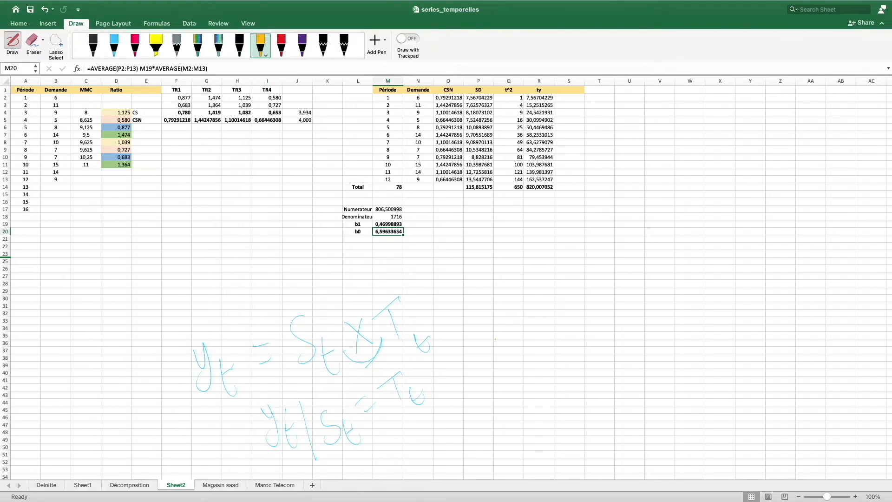
mouse_move(540, 386)
left_mouse_down()
mouse_move(544, 420)
mouse_move(559, 382)
mouse_move(591, 399)
left_mouse_up()
left_click_drag(609, 353, 606, 389)
left_click_drag(624, 385, 624, 397)
left_click_drag(634, 367, 626, 390)
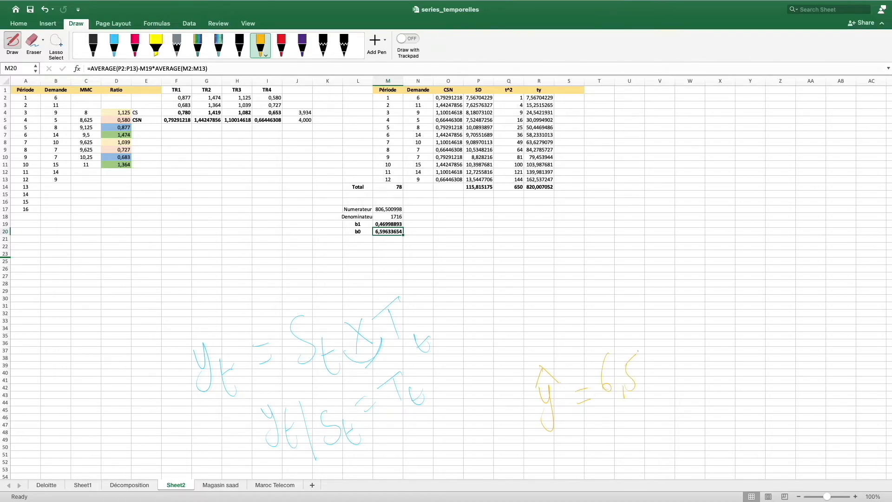
left_click_drag(645, 361, 649, 383)
mouse_move(658, 348)
left_mouse_down()
mouse_move(661, 372)
mouse_move(688, 363)
mouse_move(698, 346)
left_mouse_up()
mouse_move(708, 354)
left_mouse_down()
mouse_move(707, 364)
mouse_move(726, 349)
mouse_move(738, 357)
left_mouse_up()
mouse_move(734, 343)
left_mouse_down()
mouse_move(749, 335)
mouse_move(765, 342)
left_mouse_up()
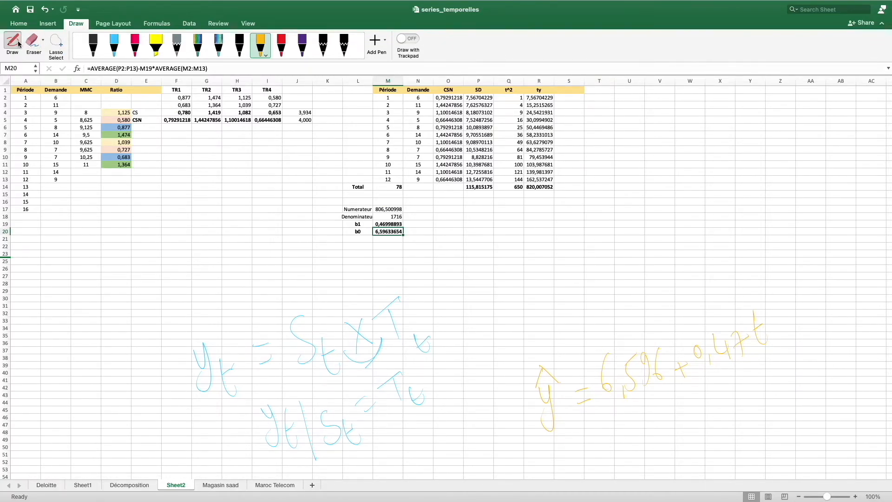
left_click(350, 245)
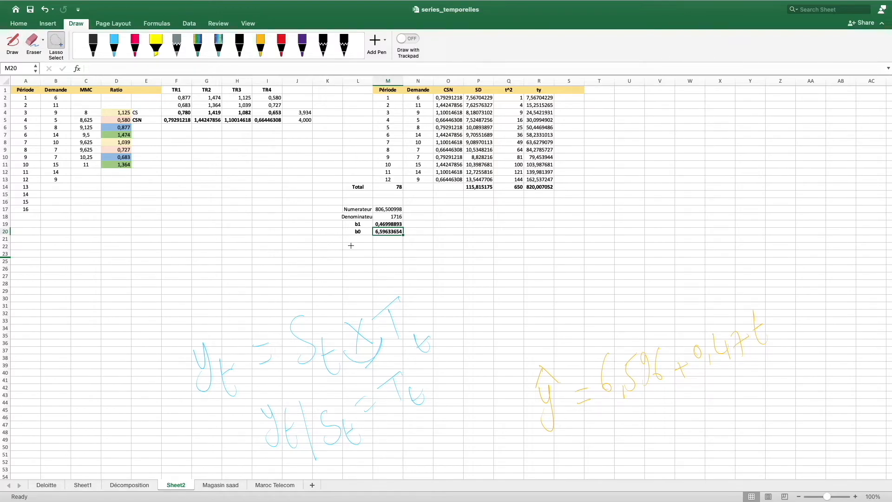
left_click(438, 246)
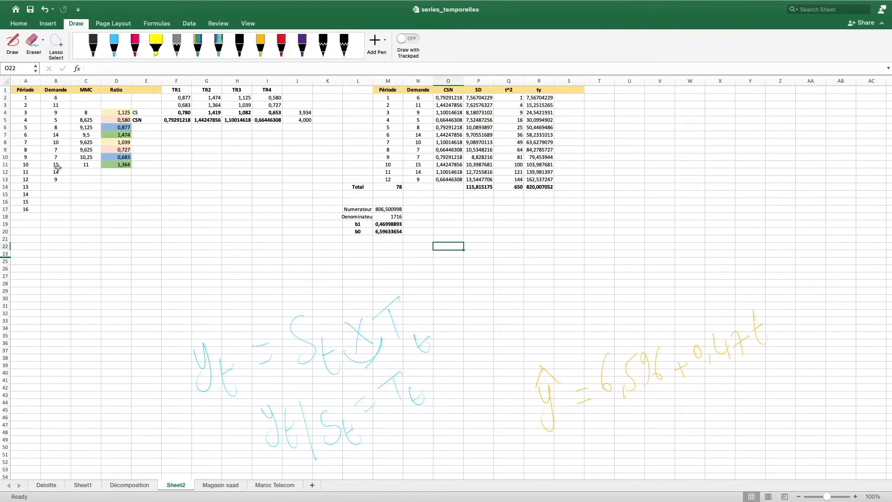
Step: Forecast period 13's demand in B14 with =(M20+M19*13)*F5
left_click(53, 188)
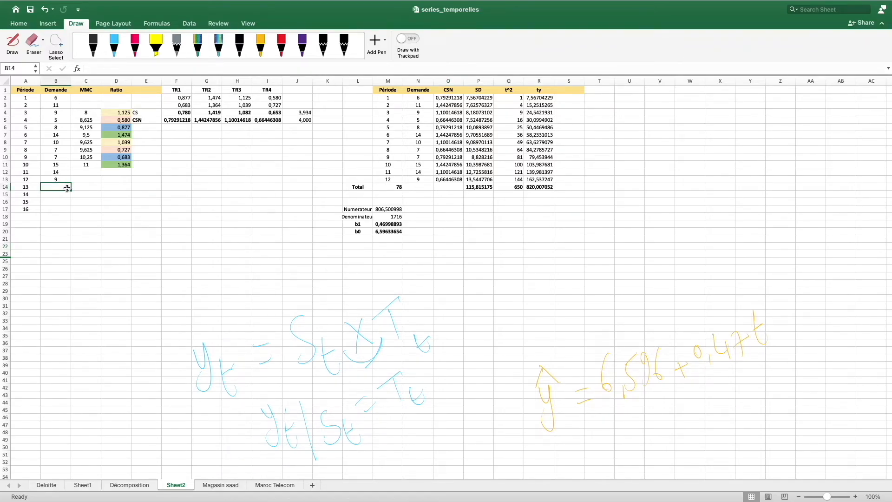
type("=")
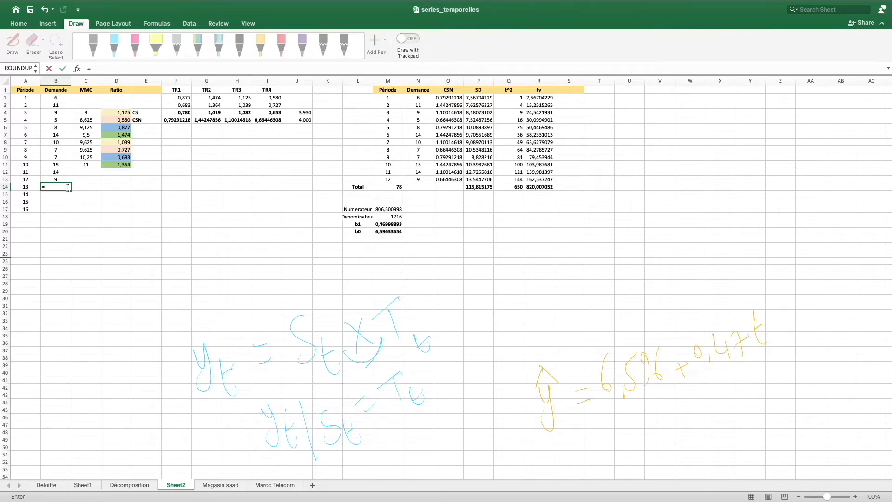
type("(")
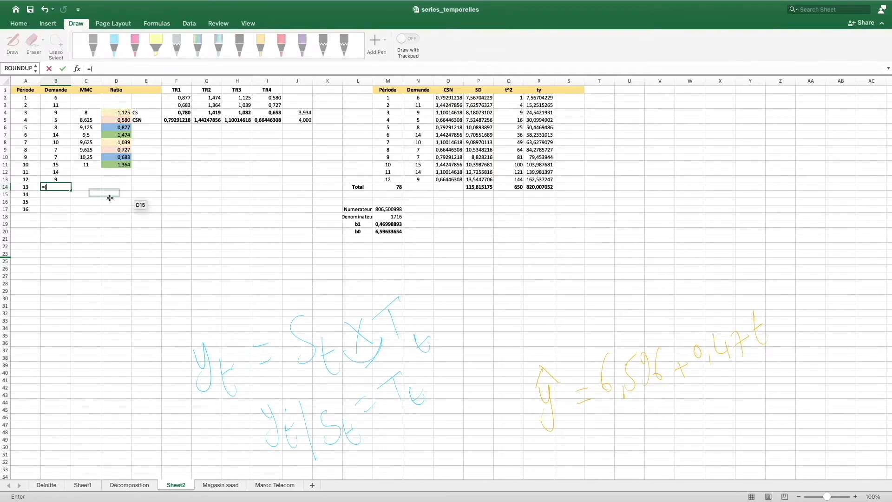
left_click(391, 232)
type("+")
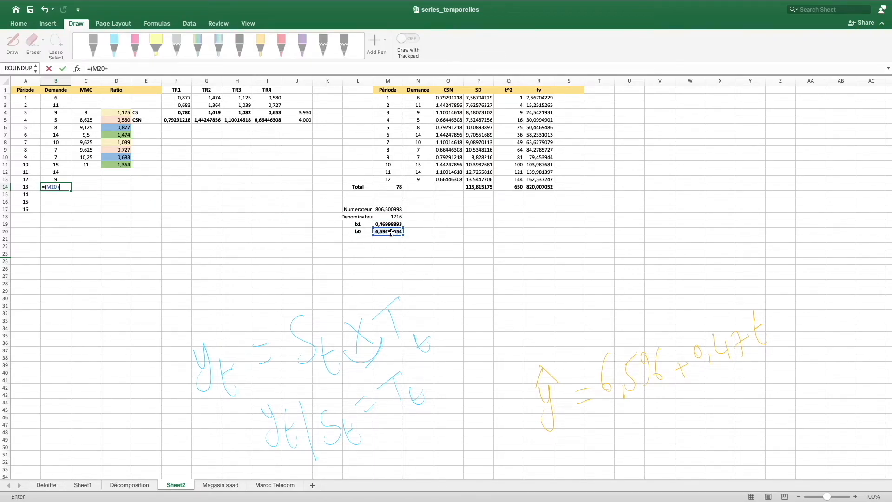
left_click(388, 225)
type("*13)*")
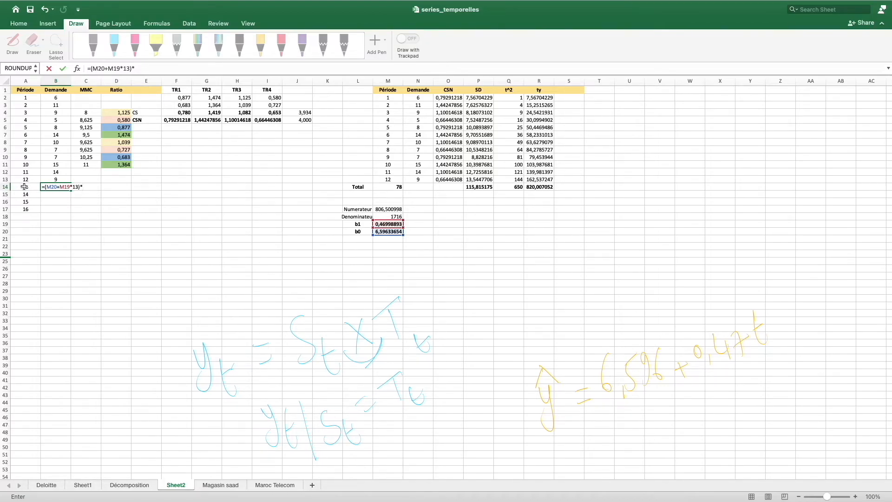
left_click(177, 120)
key("Return")
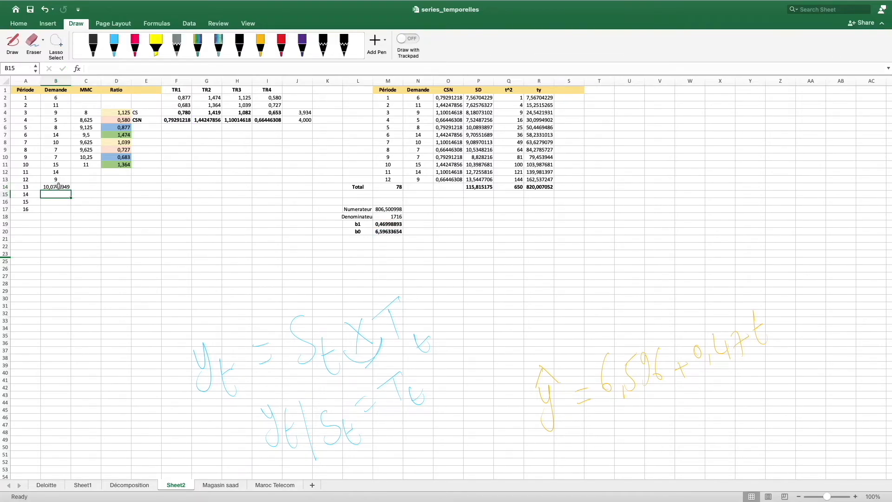
Step: Make A14:B17 bold with green shading, copy B14's forecast formula down to B17 and check the copy in B15
left_click(57, 186)
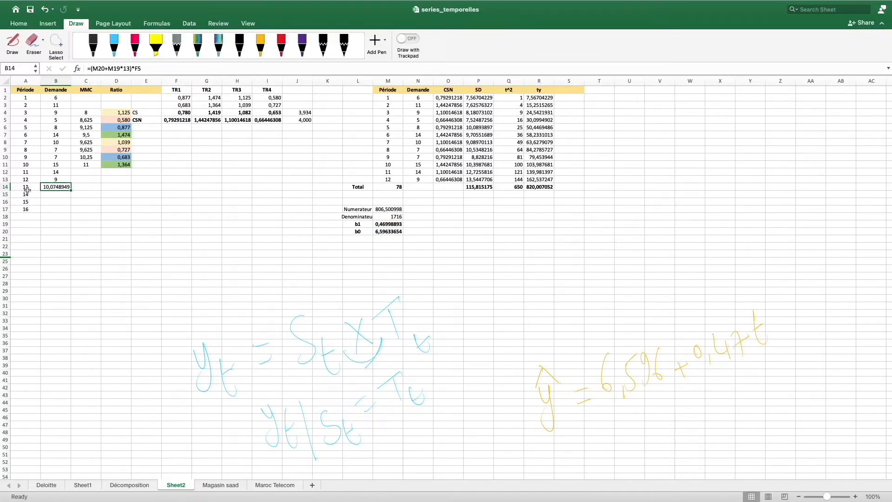
left_click(63, 194)
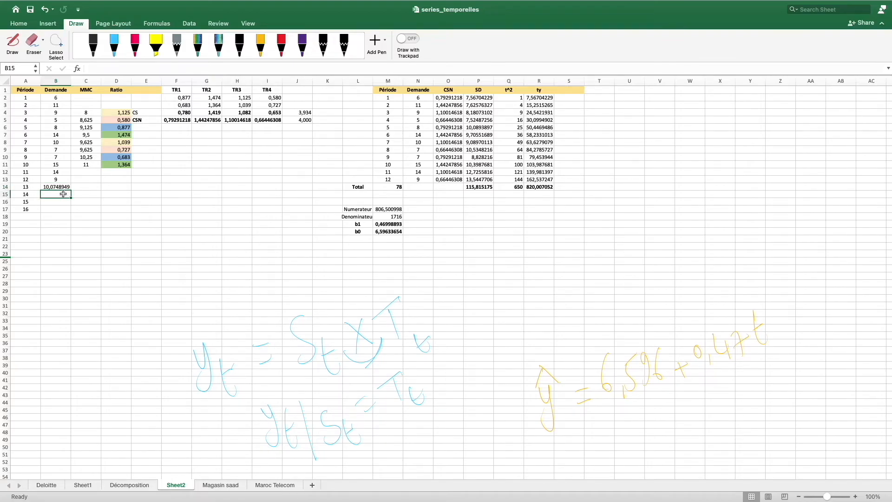
left_click(64, 187)
double_click(67, 195)
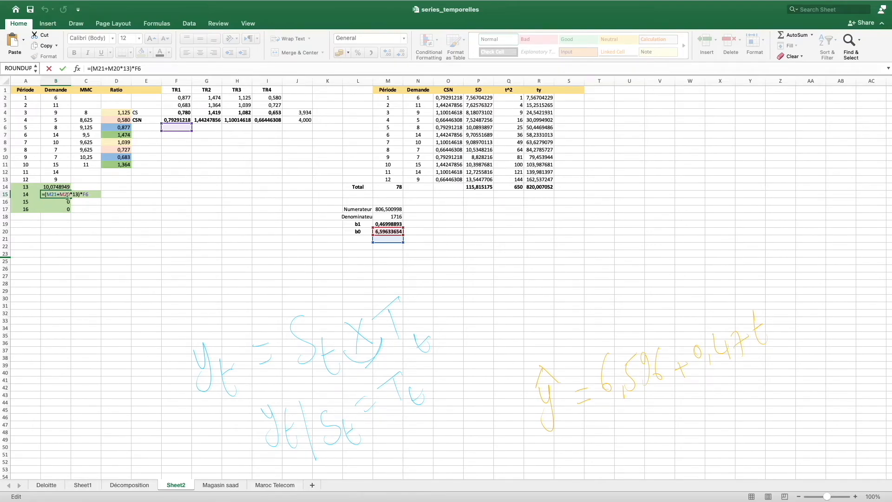
key("Escape")
Step: Make the b0 and b1 references in B14 absolute, so the formula reads =($M$20+$M$19*13)*F5
double_click(68, 187)
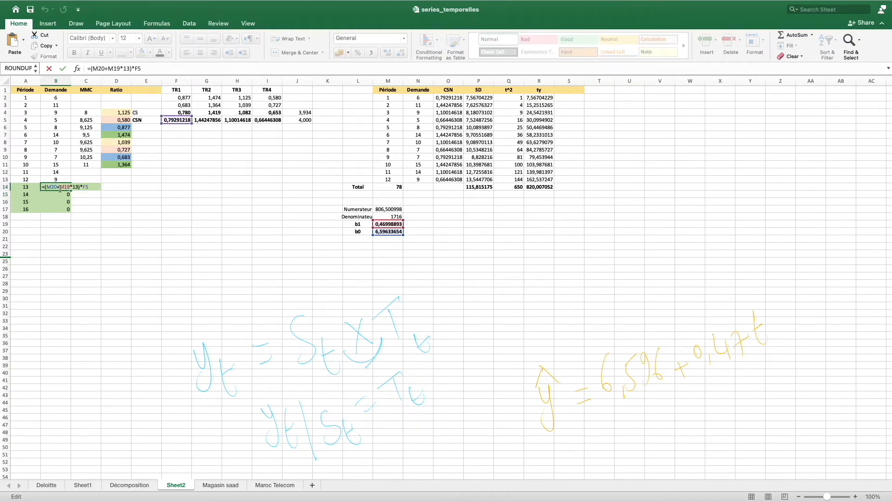
type("$M")
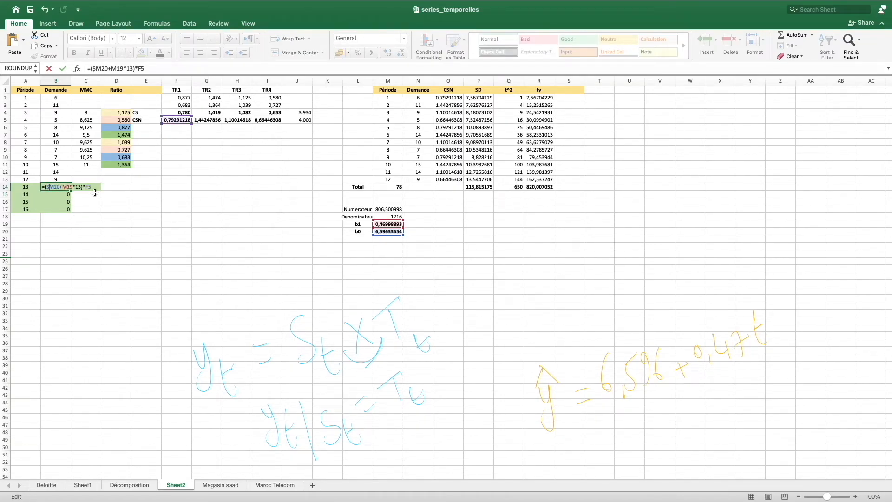
type("$20+$")
key("Right")
key("Right")
type("$")
key("BackSpace")
key("Left")
type("$")
key("Return")
double_click(63, 185)
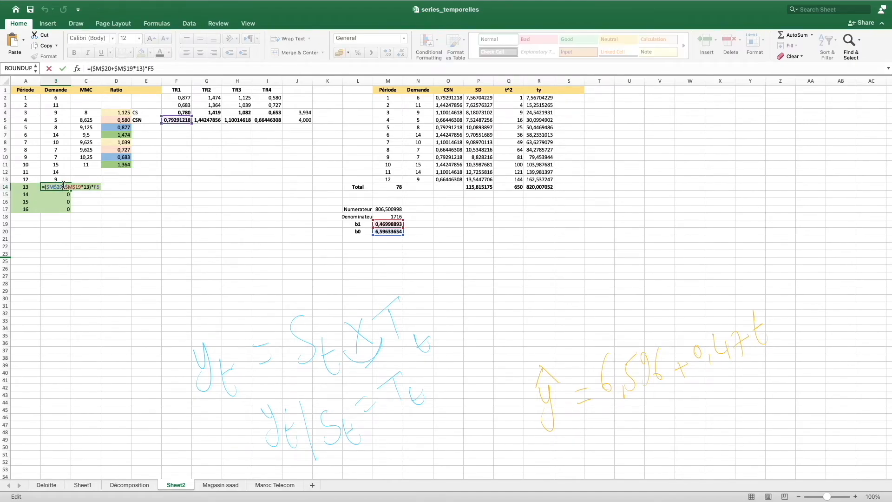
key("Escape")
Step: Copy B14's formula with the absolute references down to B17 and check the formula in B15
left_click_drag(70, 190, 68, 211)
double_click(65, 194)
left_click(102, 195)
key("Escape")
Step: Forecast period 14's demand by changing B15 to =($M$20+$M$19*14)*G5
double_click(57, 195)
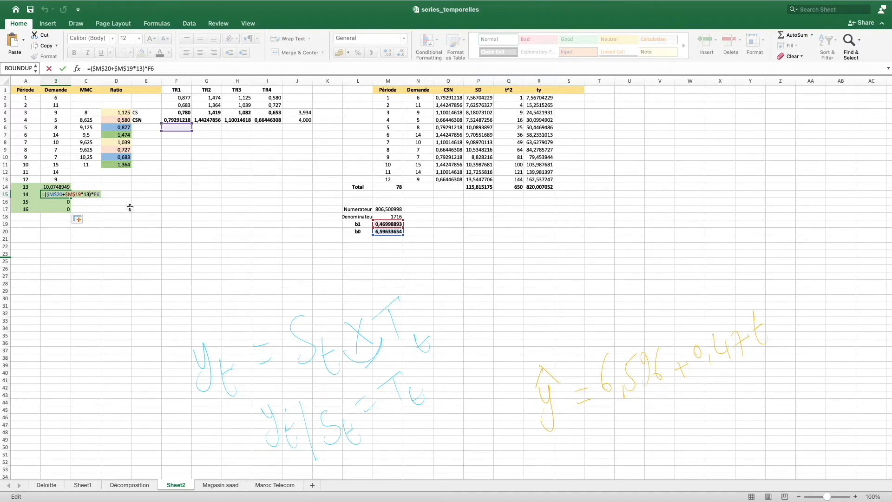
key("BackSpace")
type("4")
key("BackSpace")
key("BackSpace")
type("G")
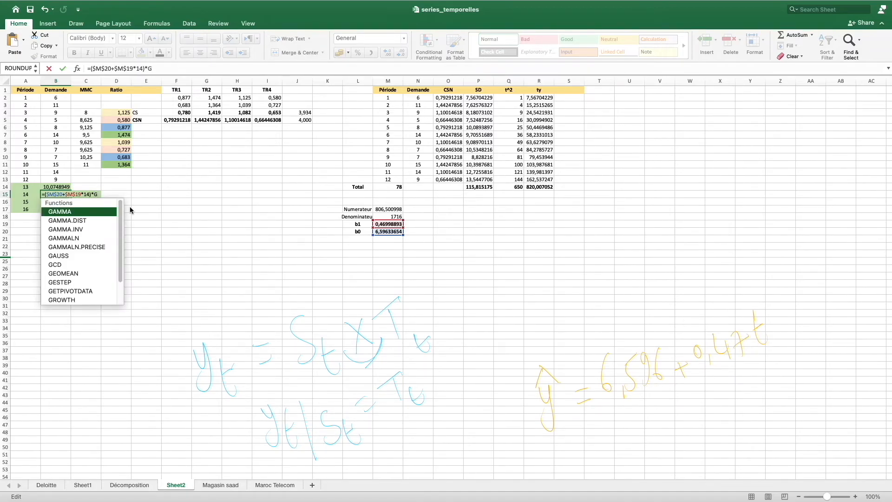
type("5")
key("Return")
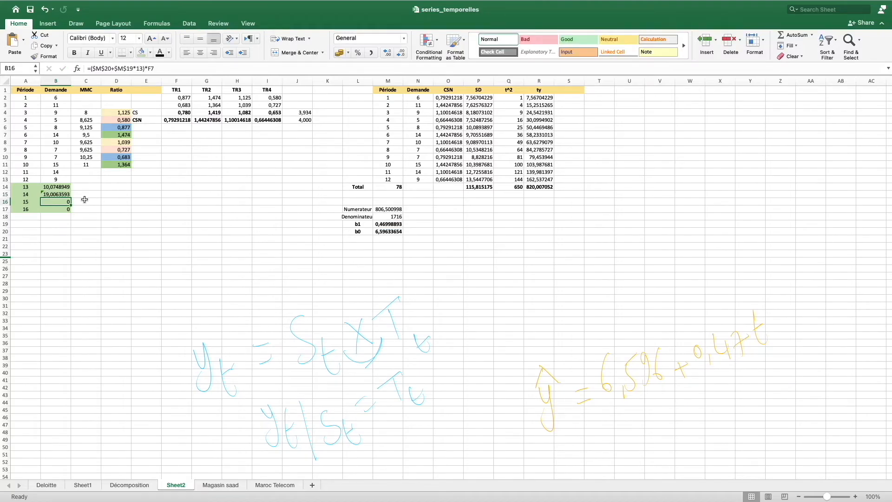
Step: Forecast period 15's demand by changing B16 to =($M$20+$M$19*15)*H5
double_click(56, 202)
left_click(86, 202)
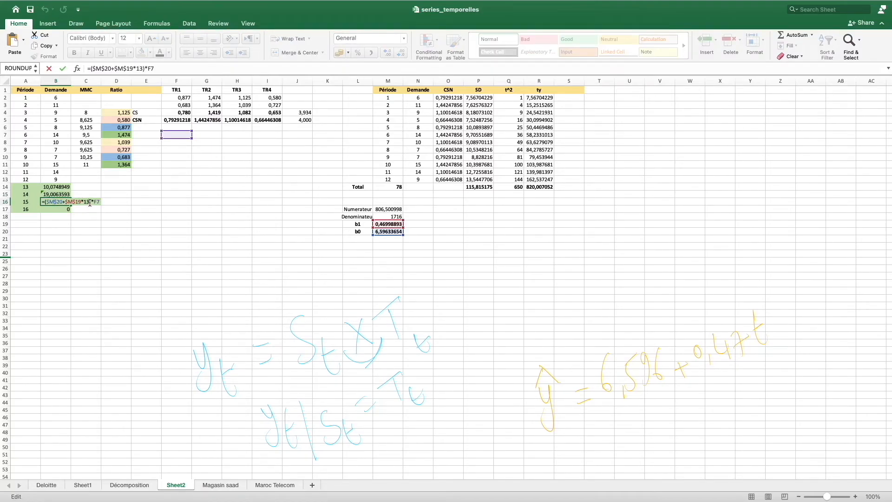
key("BackSpace")
type("5")
key("BackSpace")
key("BackSpace")
type("H5")
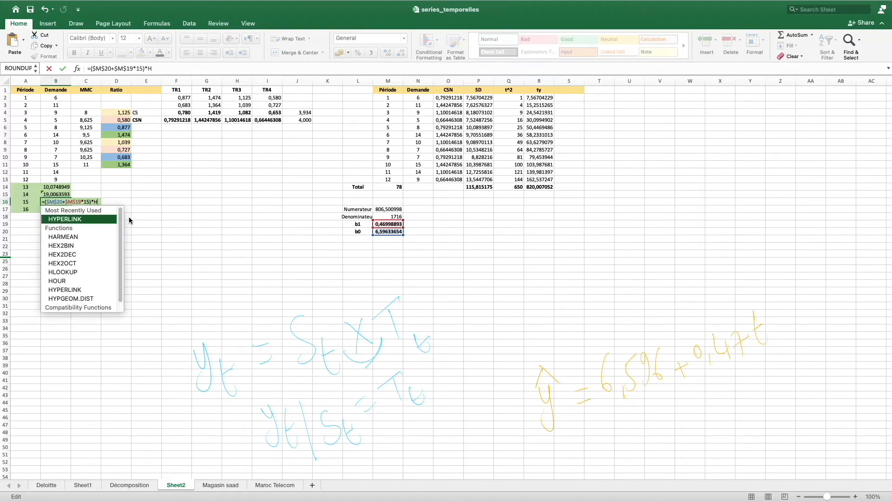
key("Return")
Step: Forecast period 16's demand by changing B17 to =($M$20+$M$19*16)*I5
double_click(58, 211)
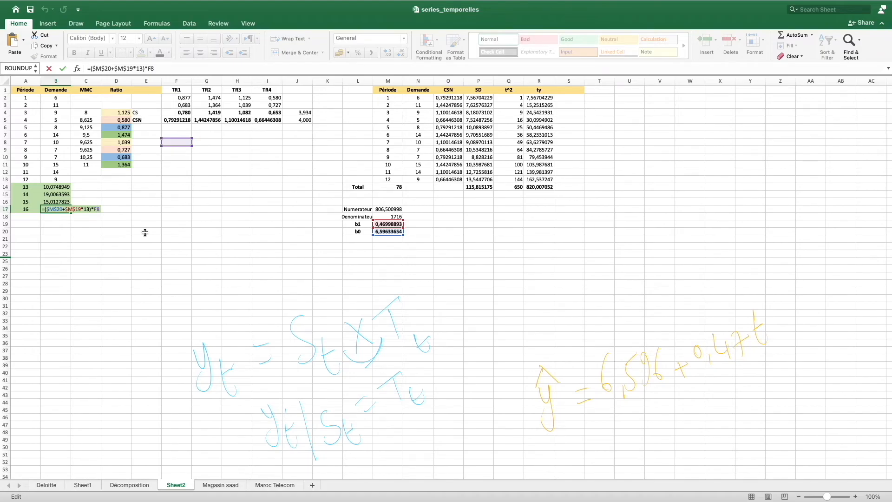
key("BackSpace")
key("BackSpace")
type("I5")
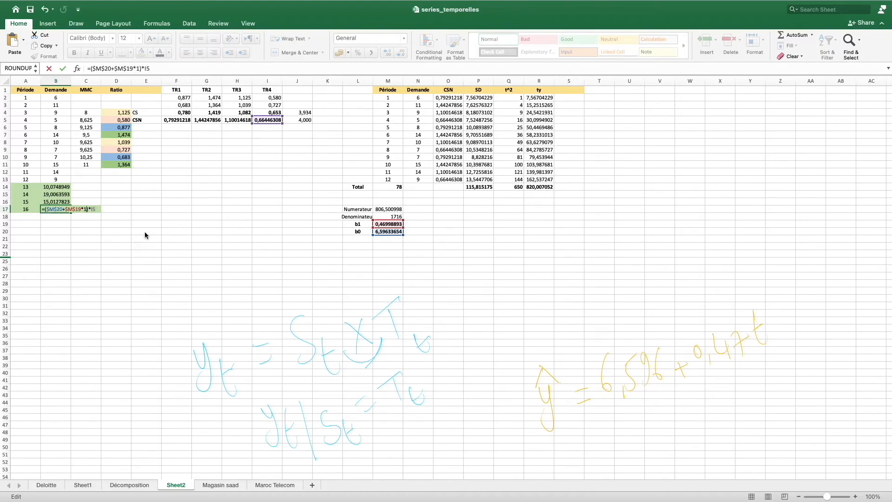
key("Return")
Step: Check the forecast formulas for periods 15, 16 and 13 in column B
left_click(61, 199)
key("ctrl+Up")
double_click(58, 202)
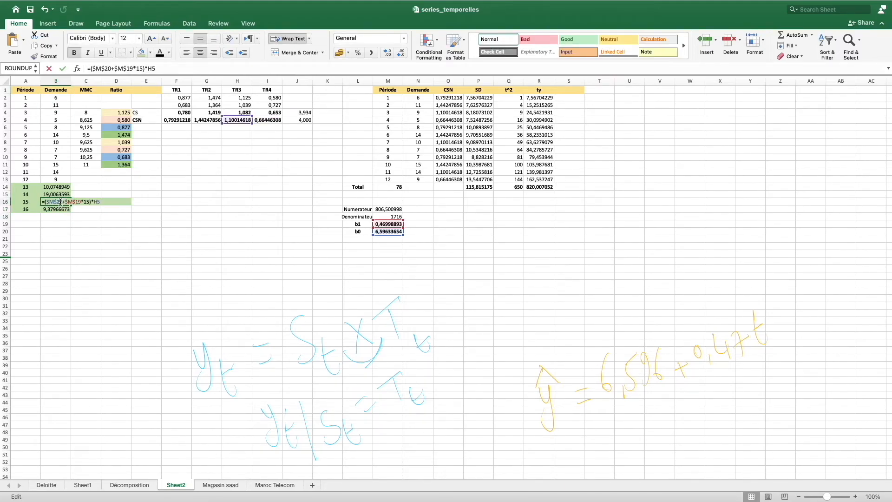
key("Return")
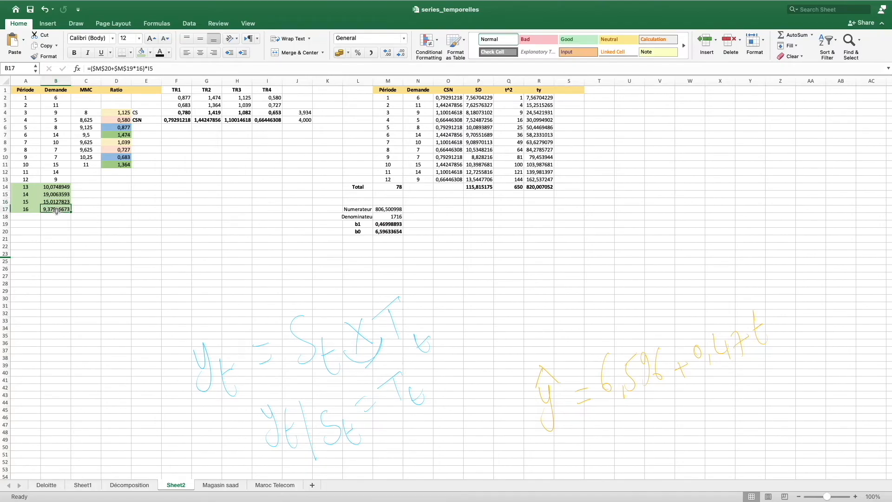
left_click(56, 188)
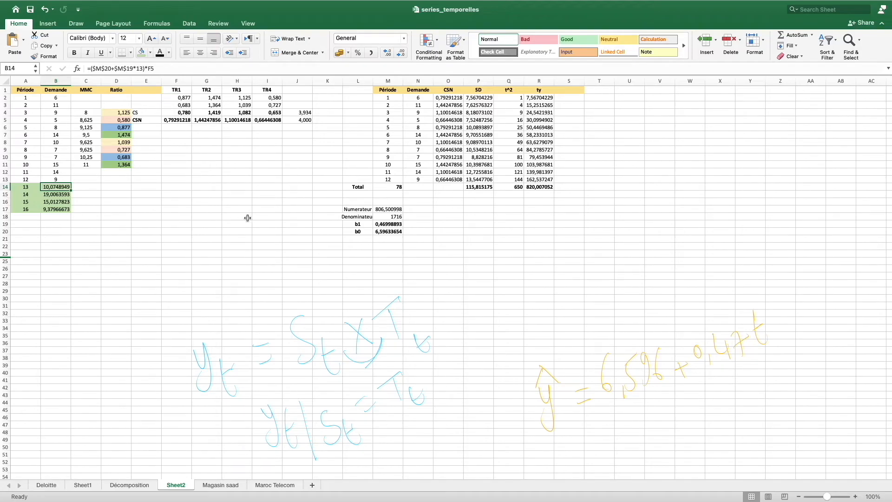
Step: Enter the column header "estimations" in S1, correcting its spelling
left_click(573, 92)
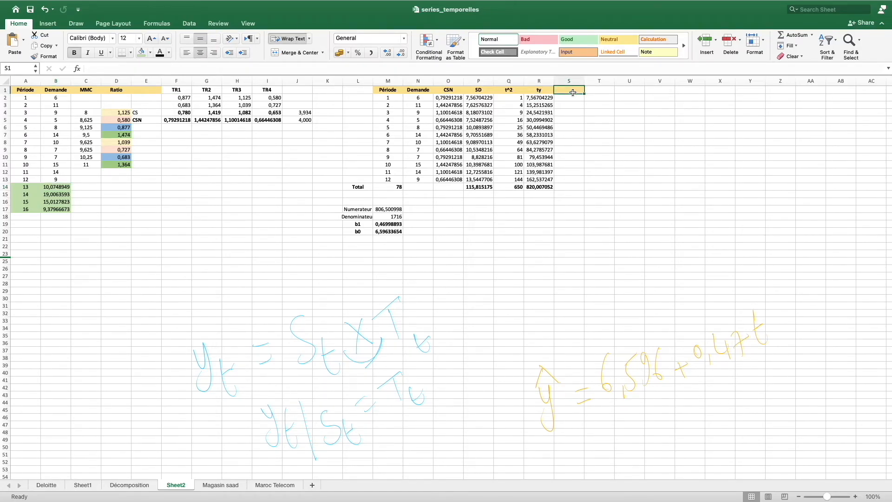
type("etimations")
left_click(604, 91)
double_click(560, 89)
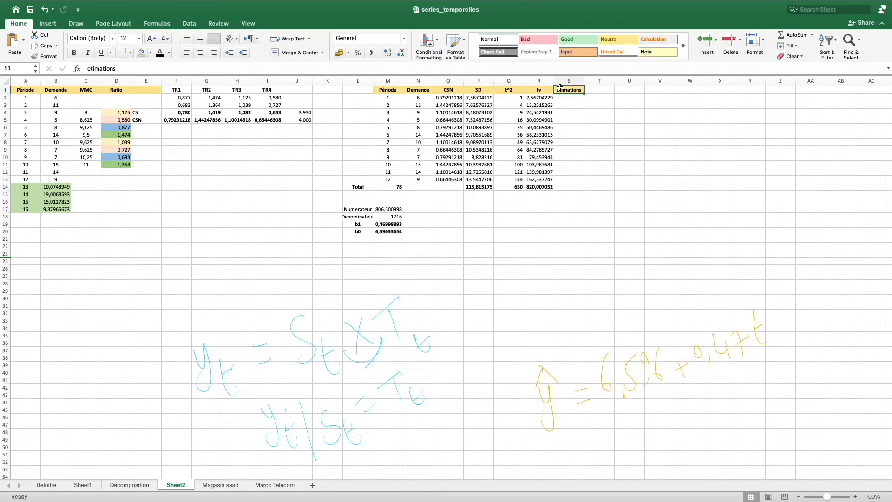
type("s")
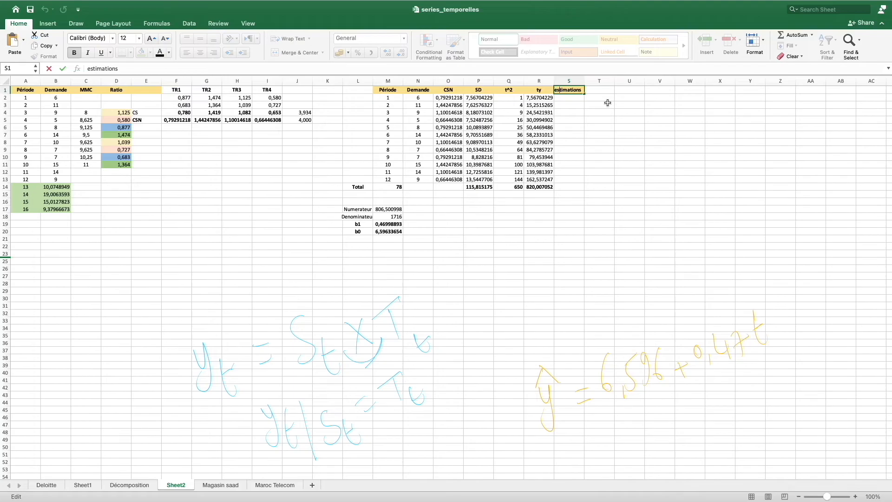
key("Return")
Step: Estimate period 1's demand in S2 with =(M20+M19*M2)*O2 and copy the formula down to S13
type("=")
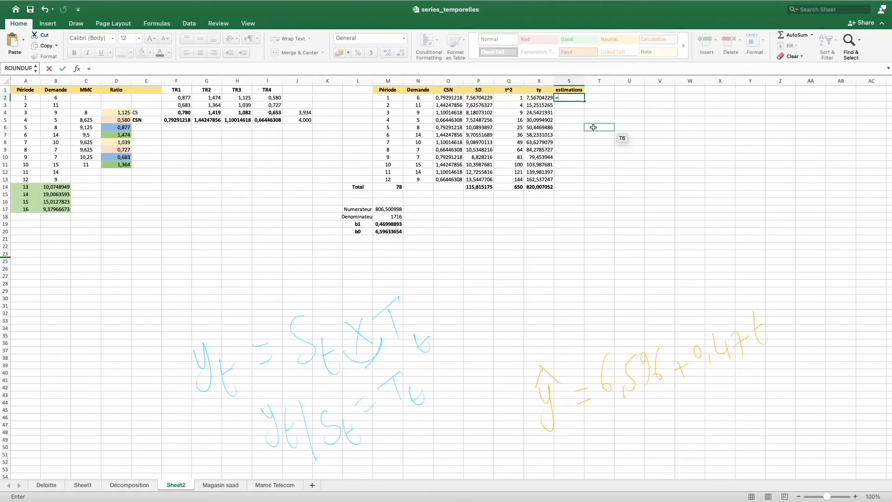
type("(")
left_click(398, 231)
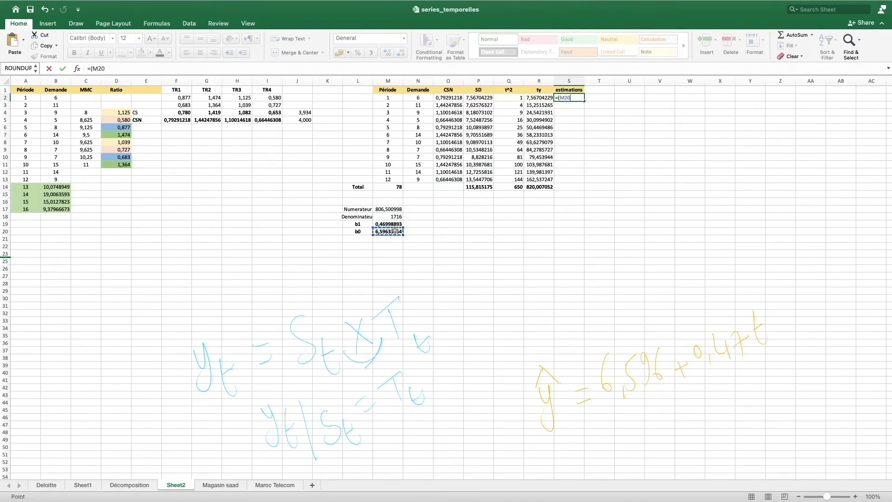
type("+")
left_click(398, 225)
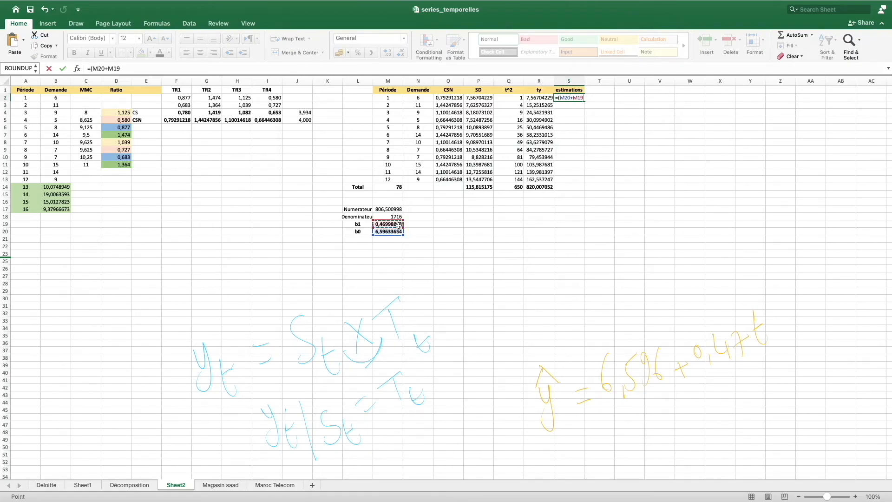
type("*")
left_click(385, 96)
type(")*")
left_click(447, 97)
key("Return")
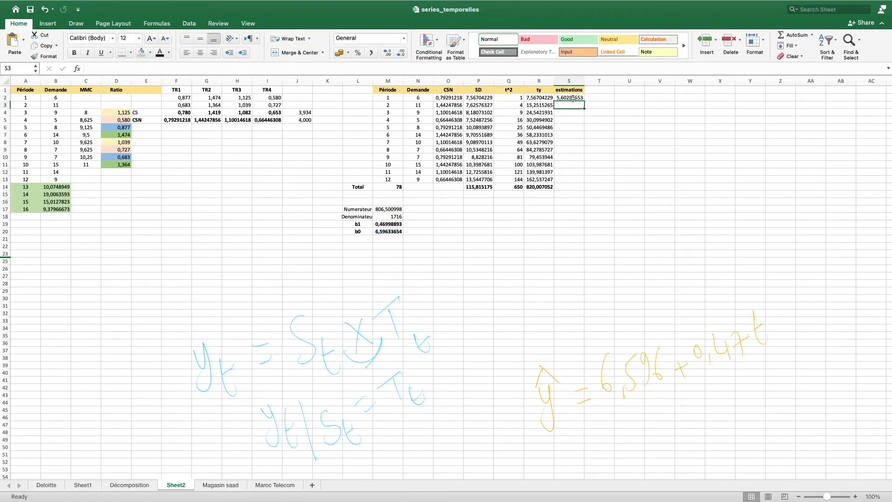
left_click(576, 98)
left_click_drag(583, 101, 569, 185)
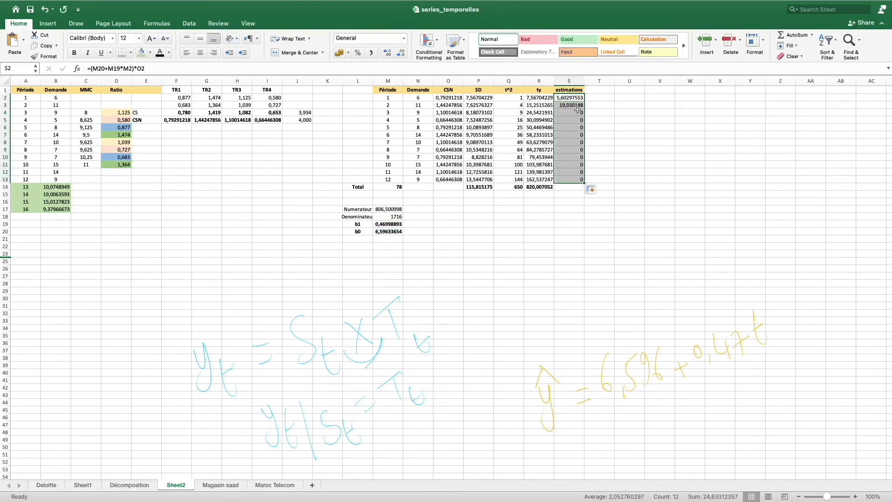
Step: Make the coefficient references in S2 absolute, =($M$20+$M$19*M2)*O2, and copy the formula down to S13 again
double_click(577, 99)
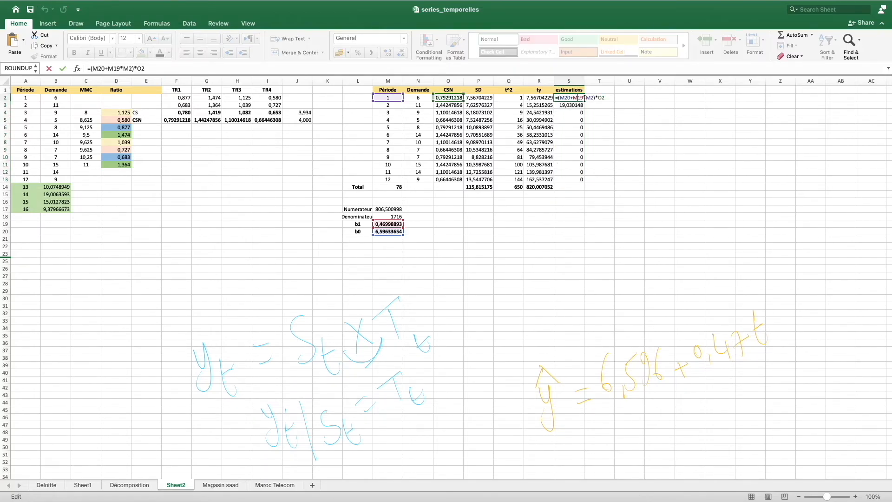
type("$M$")
type("$M$")
key("Return")
left_click_drag(583, 97, 584, 181)
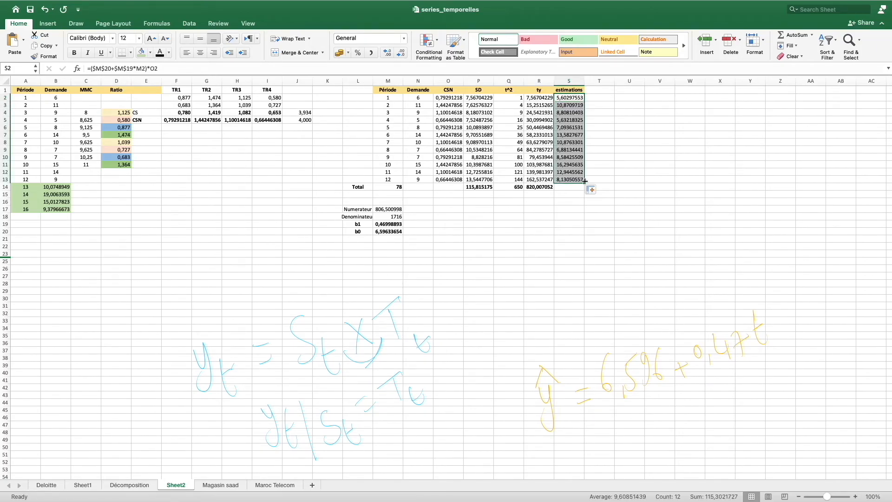
Step: Enter the column header "Erreur abs" in T1
left_click(598, 91)
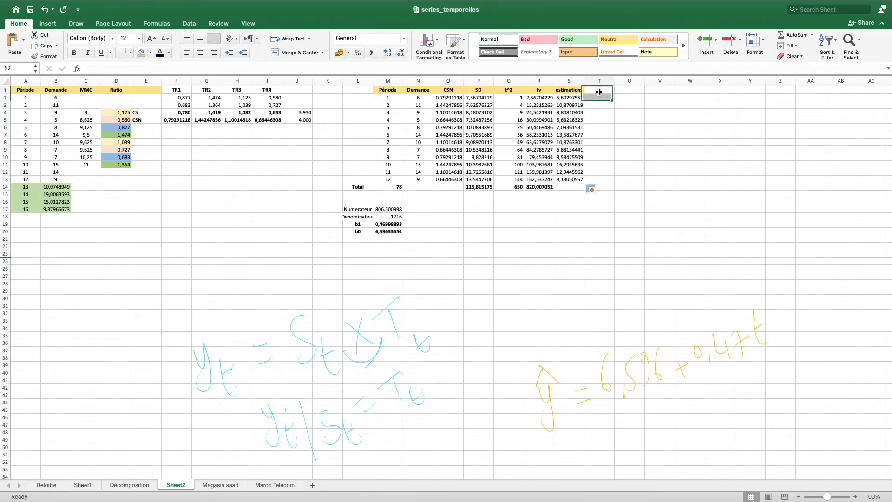
type("Erreur abs")
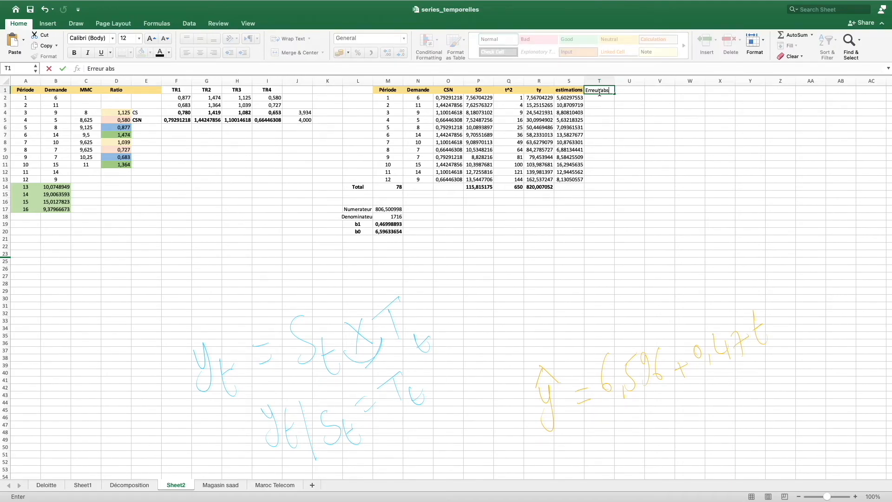
key("Return")
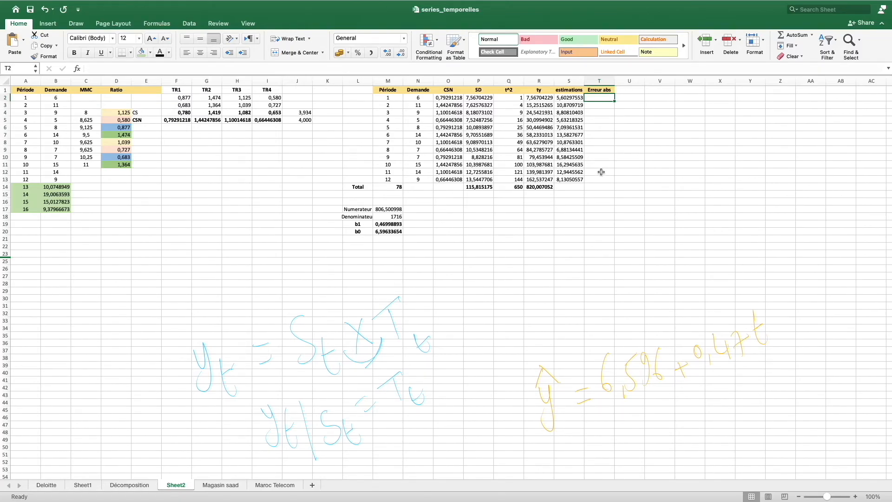
Step: Compute the estimation error in T2 with =N2-S2 and copy the formula down to T13
type("=")
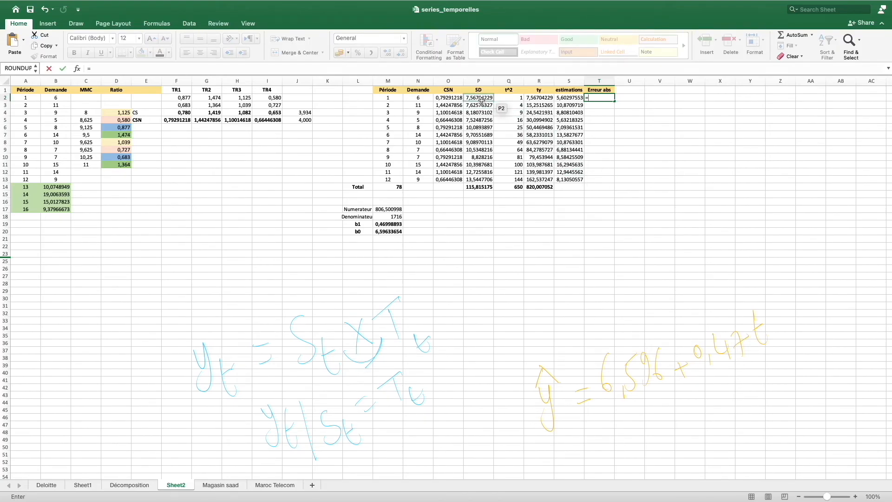
left_click(419, 98)
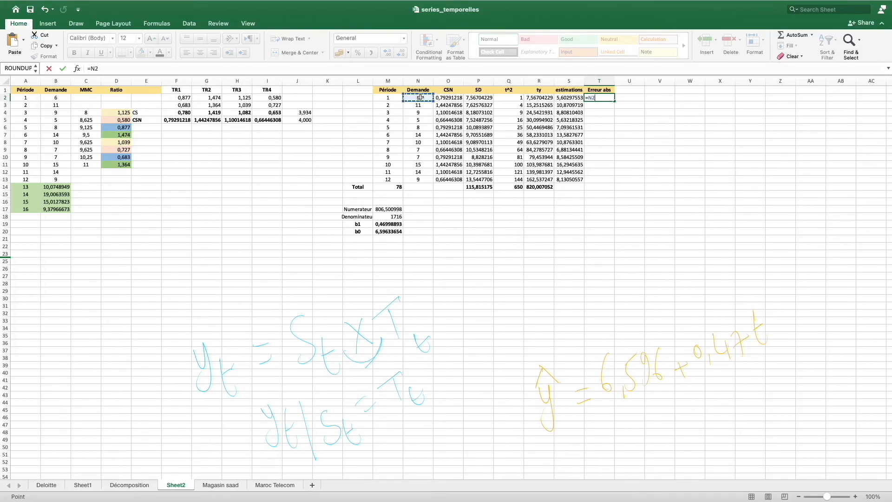
type("-")
left_click(569, 98)
key("Return")
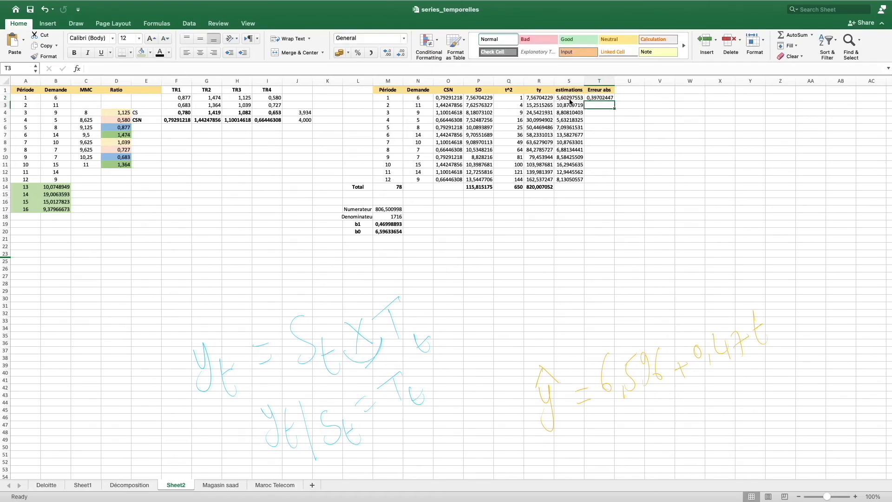
left_click(612, 99)
left_click_drag(614, 101, 613, 180)
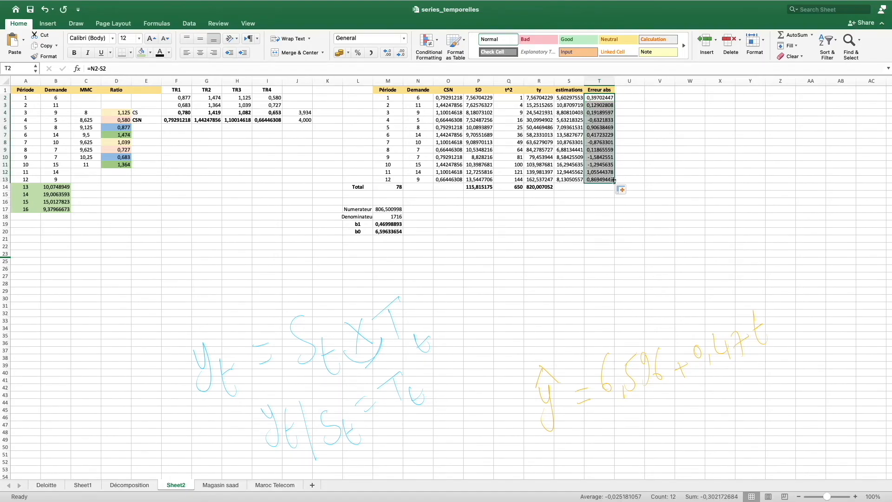
Step: Wrap the error formula in T2 in an absolute value, =ABS(N2-S2), and copy it down to T13
double_click(593, 98)
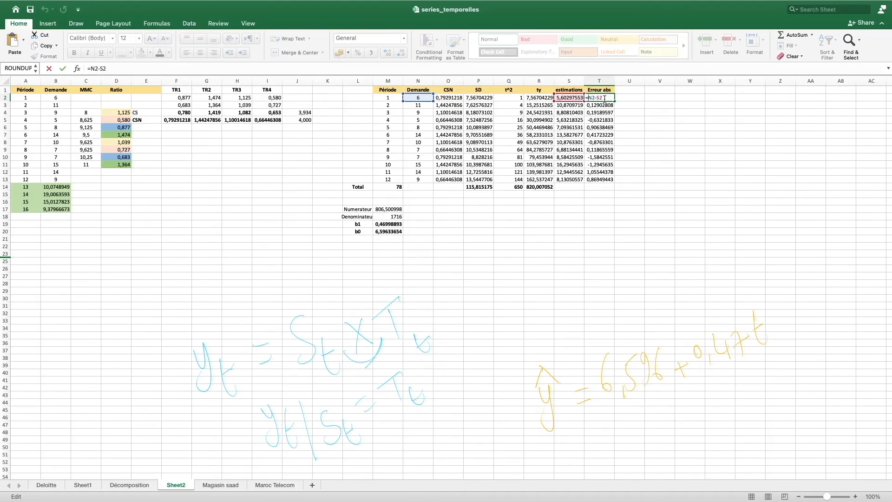
type("abs(")
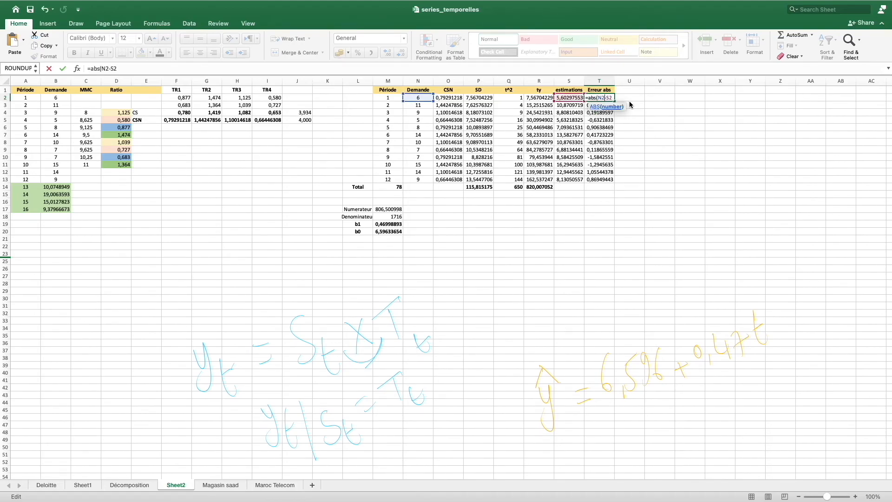
key("Return")
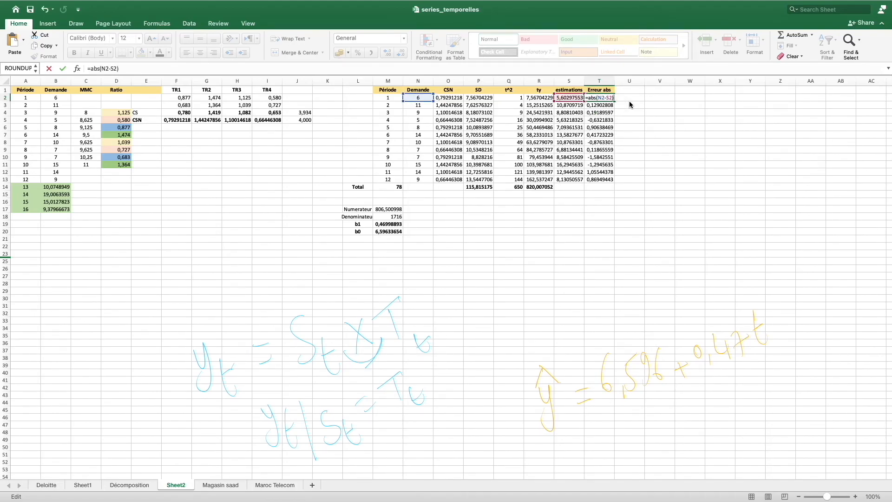
left_click_drag(613, 100, 610, 185)
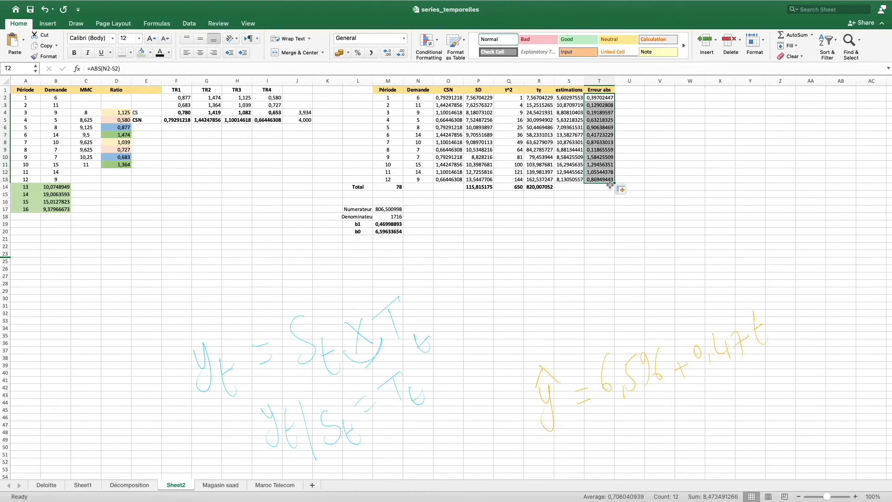
Step: Label S15 "EAM" and compute the mean absolute error in T15 with =AVERAGE(T2:T13)
left_click(572, 196)
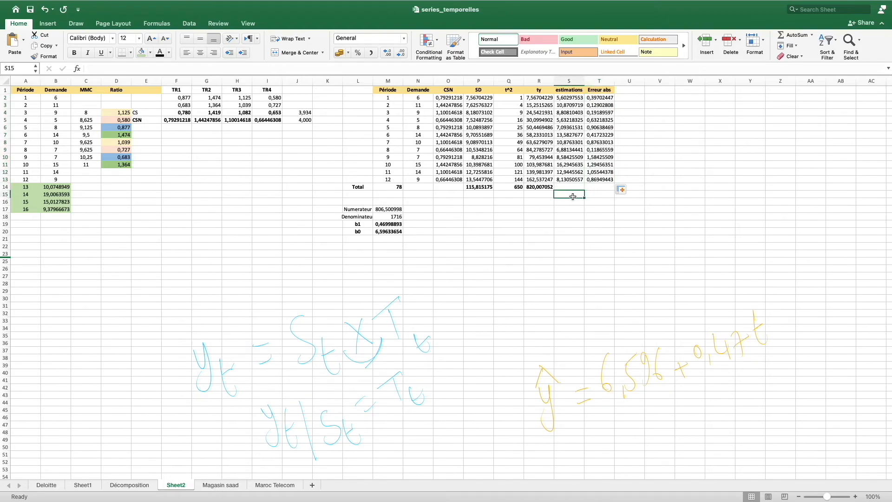
type("EAM")
key("Tab")
type("=av")
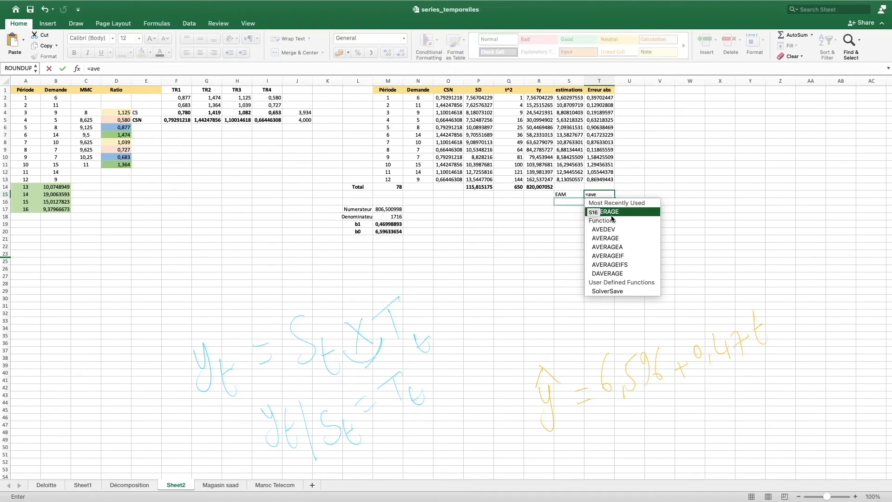
double_click(600, 208)
left_click_drag(599, 98, 602, 177)
type(")")
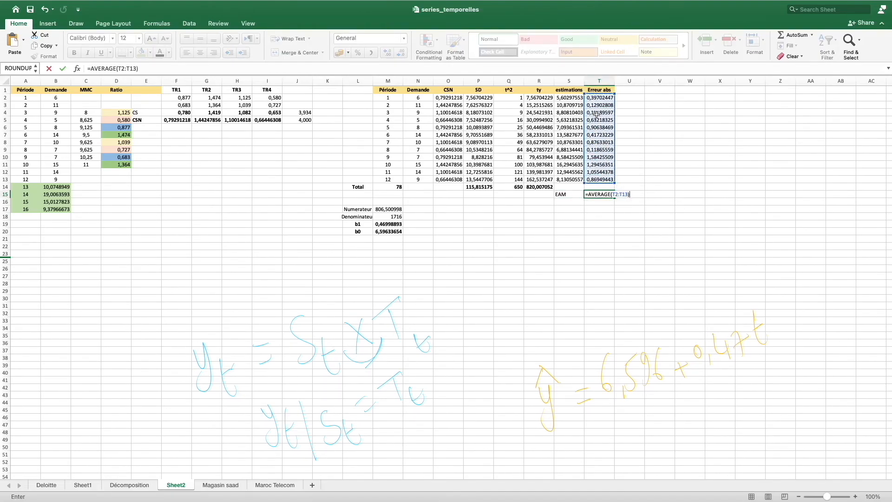
key("Return")
Step: Format the EAM label and value in S15:T15 in bold with a light orange fill
left_click_drag(567, 195, 594, 195)
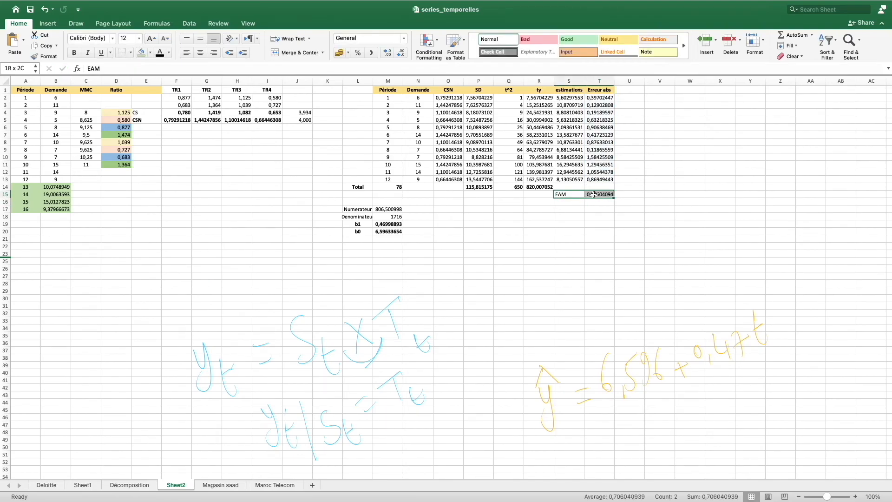
left_click(74, 52)
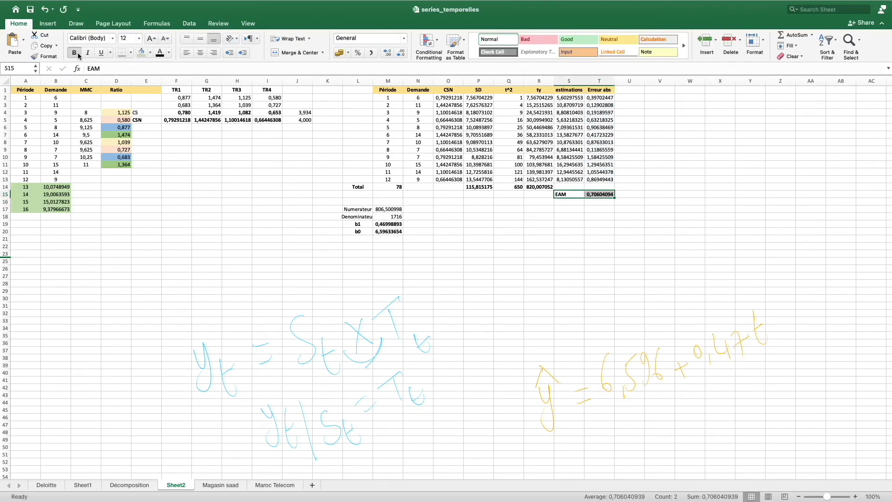
left_click(150, 52)
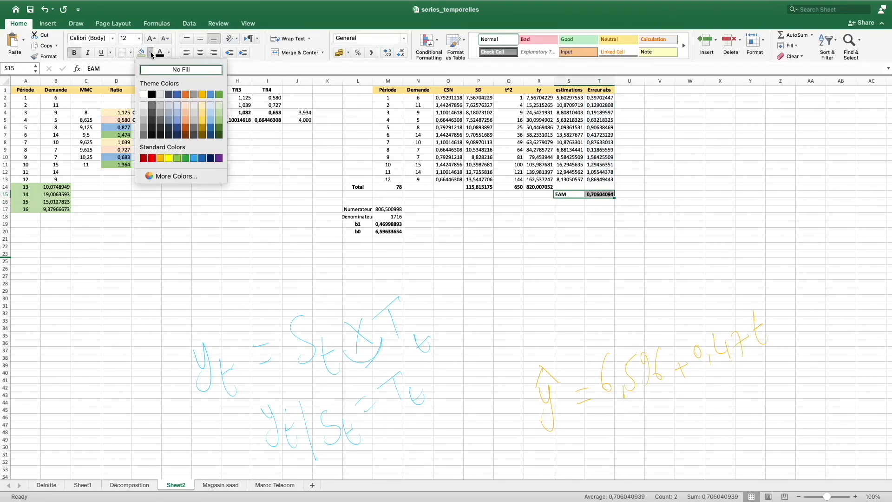
left_click(186, 113)
left_click(621, 292)
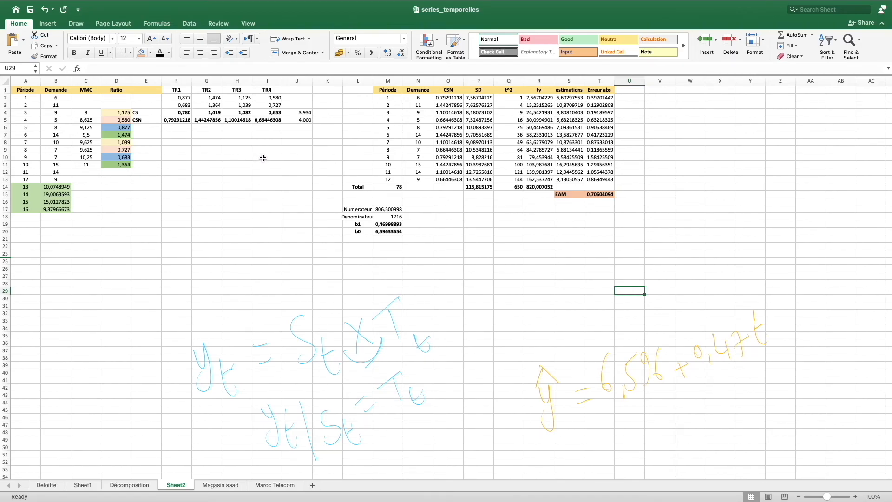
left_click_drag(29, 188, 51, 208)
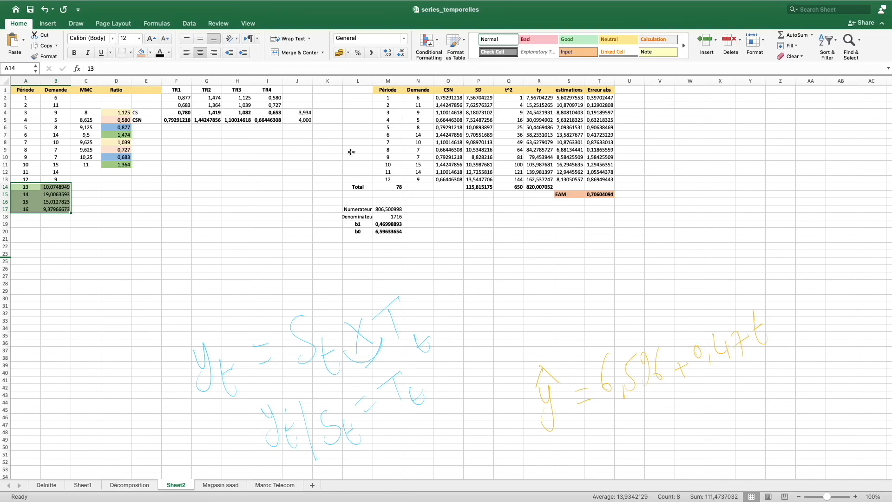
left_click(418, 81)
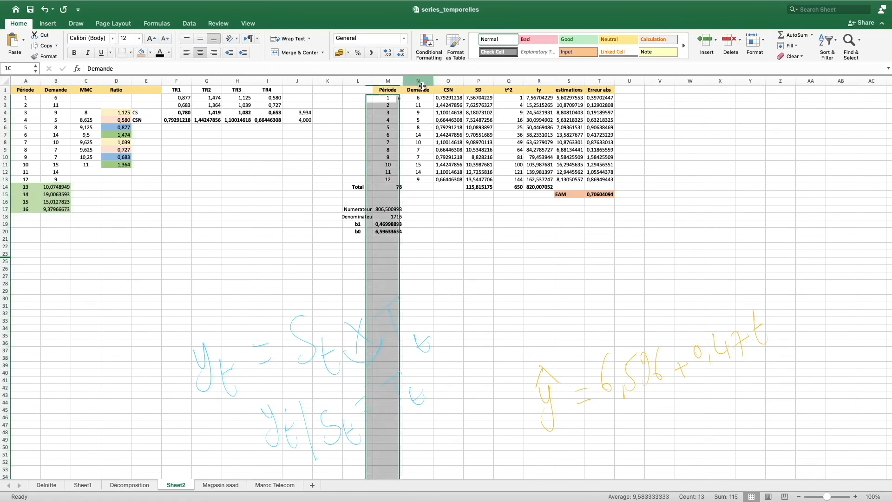
left_click(599, 80)
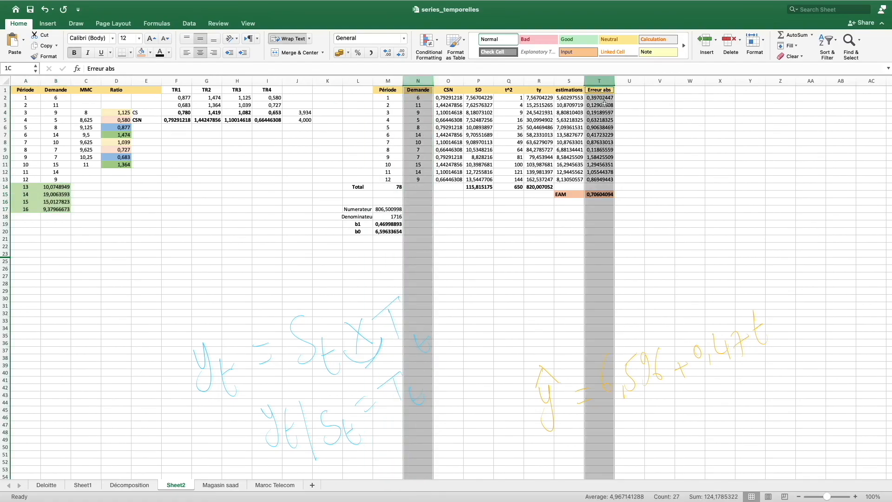
left_click(590, 113)
left_click_drag(599, 89, 599, 179)
left_click(568, 112)
Step: Insert a line chart comparing the estimations in S1:S13 with the demand in N1:N13
left_click_drag(568, 90, 564, 176)
left_click_drag(418, 91, 397, 179)
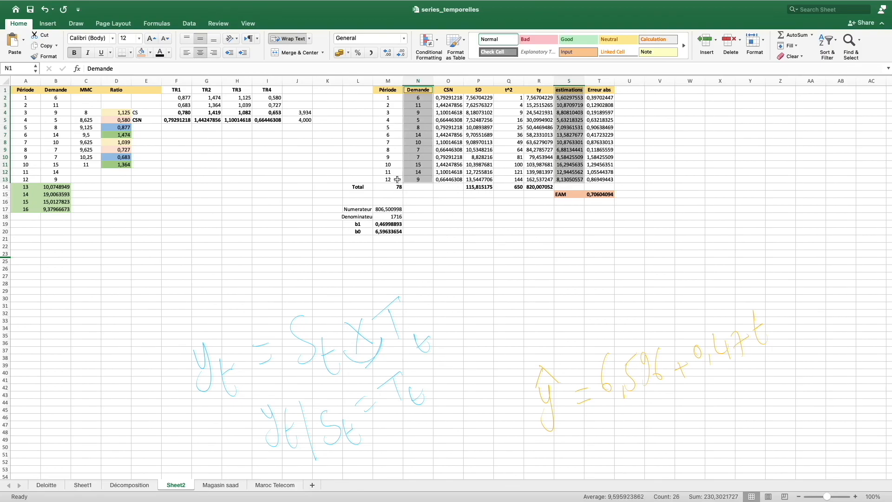
left_click(47, 24)
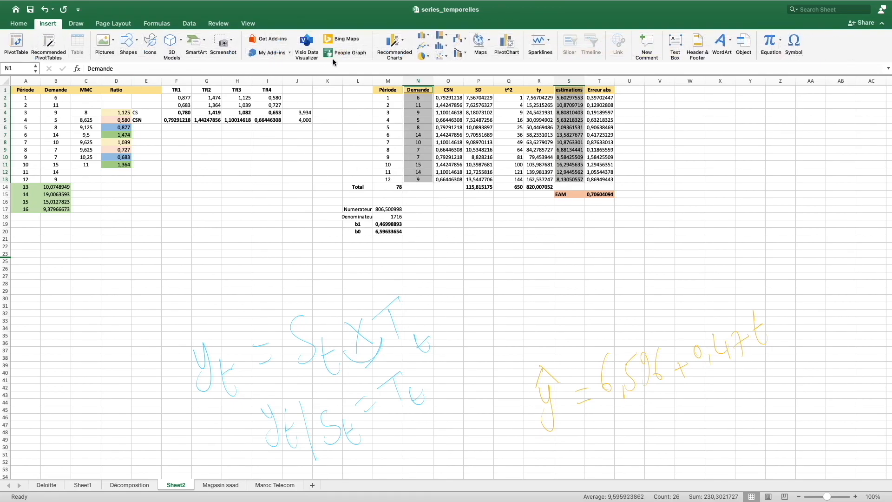
left_click(428, 46)
left_click(441, 87)
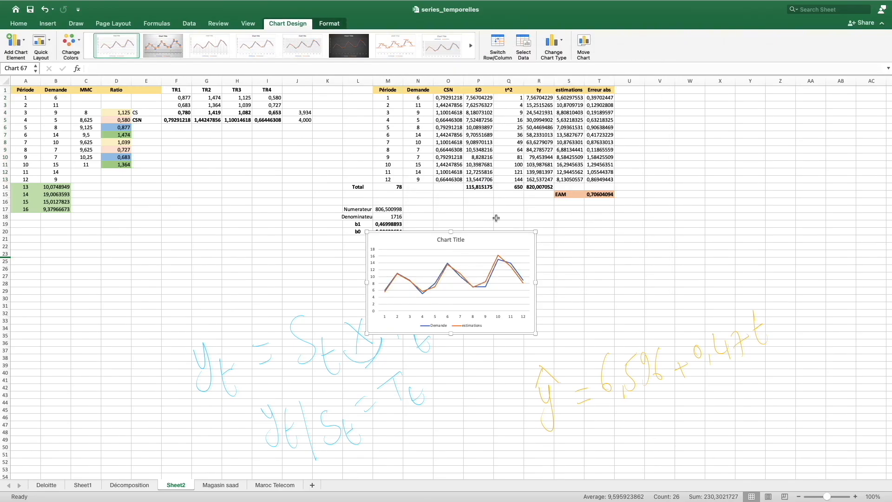
Step: Enlarge the demand and estimations chart to cover most of the sheet and position it just below the header row
left_click_drag(535, 231, 764, 107)
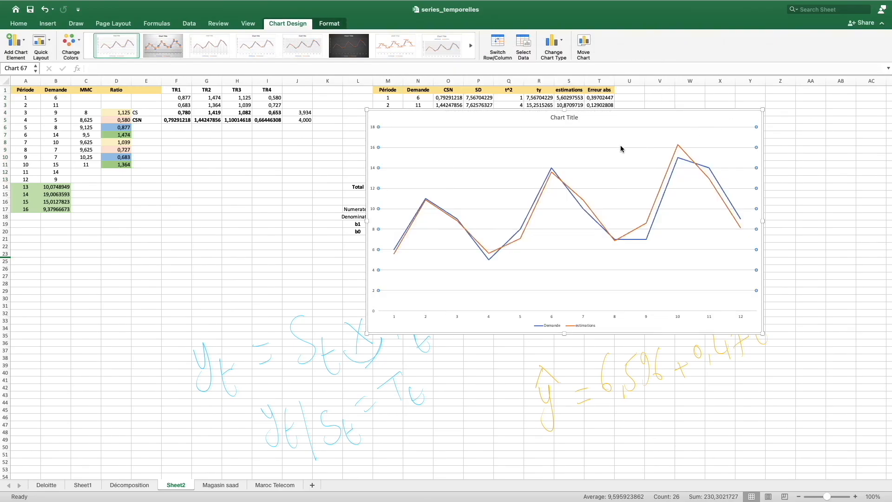
left_click_drag(640, 127, 473, 158)
left_click_drag(590, 148, 790, 87)
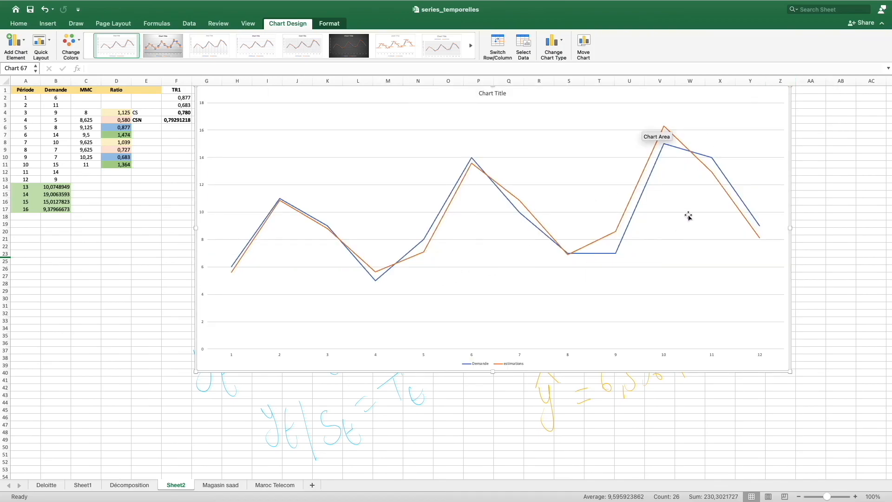
left_click(502, 365)
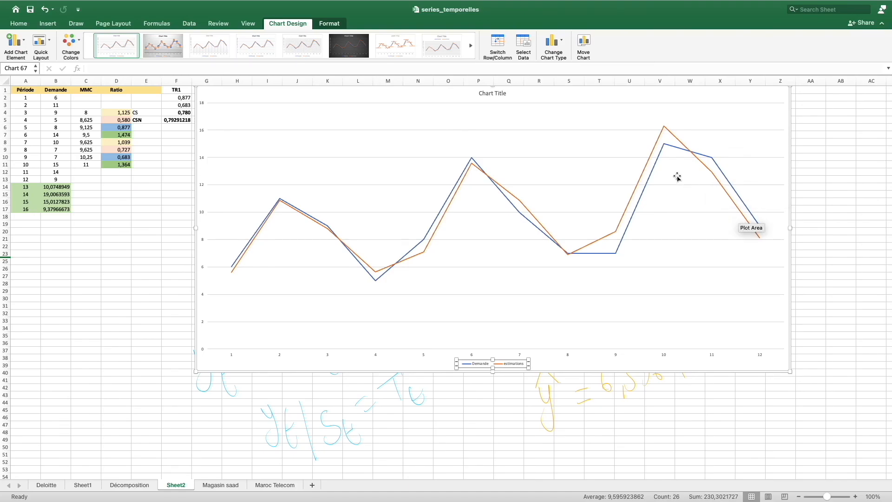
left_click_drag(701, 95, 702, 108)
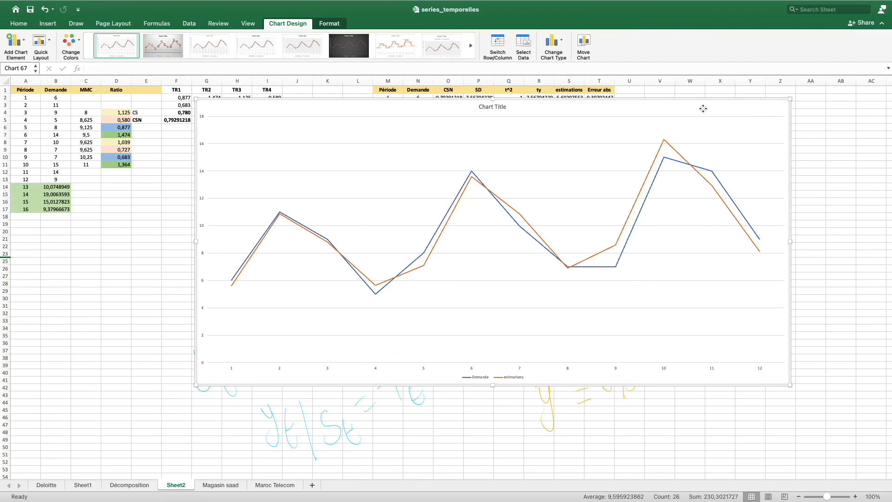
Step: Delete the line chart of demand and estimations
double_click(703, 110)
left_click(884, 83)
key("Delete")
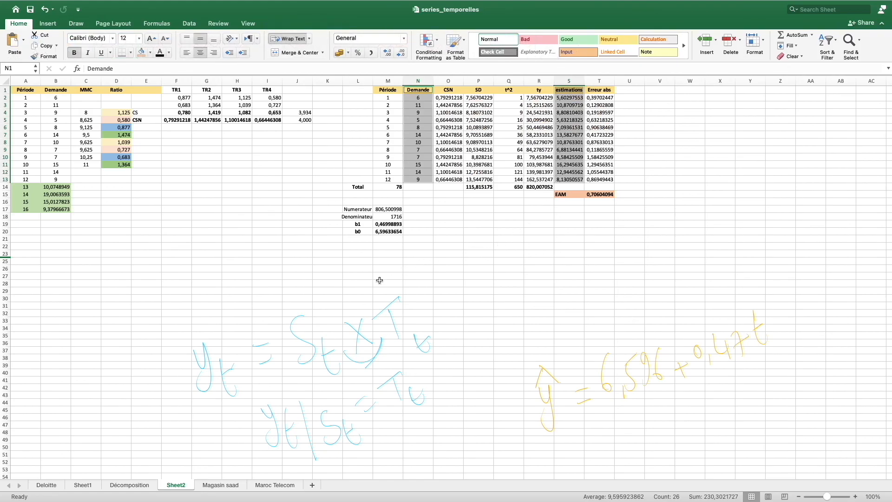
left_click_drag(25, 187, 56, 209)
left_click(147, 269)
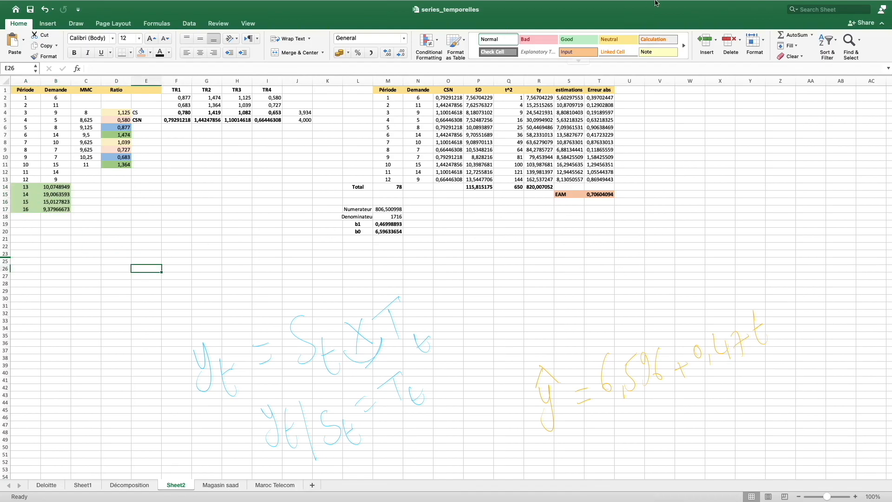